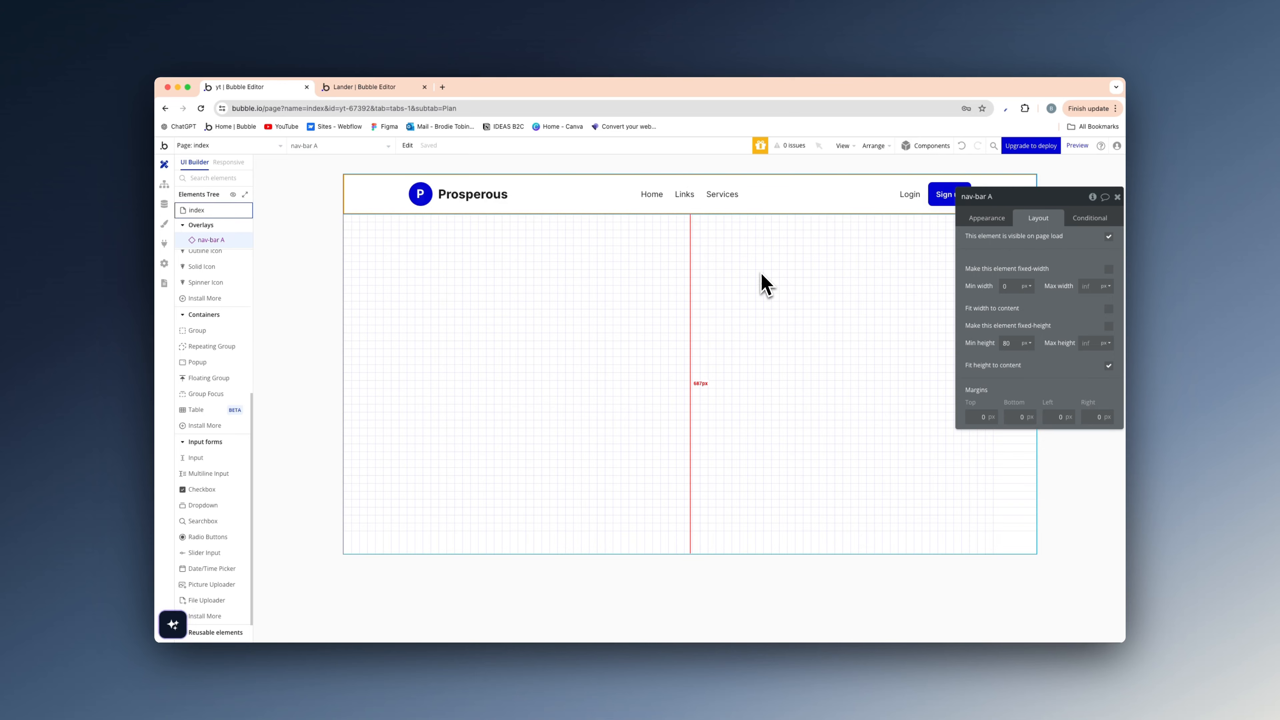
Step: Add a Group container to the blank area of the index page
click(767, 292)
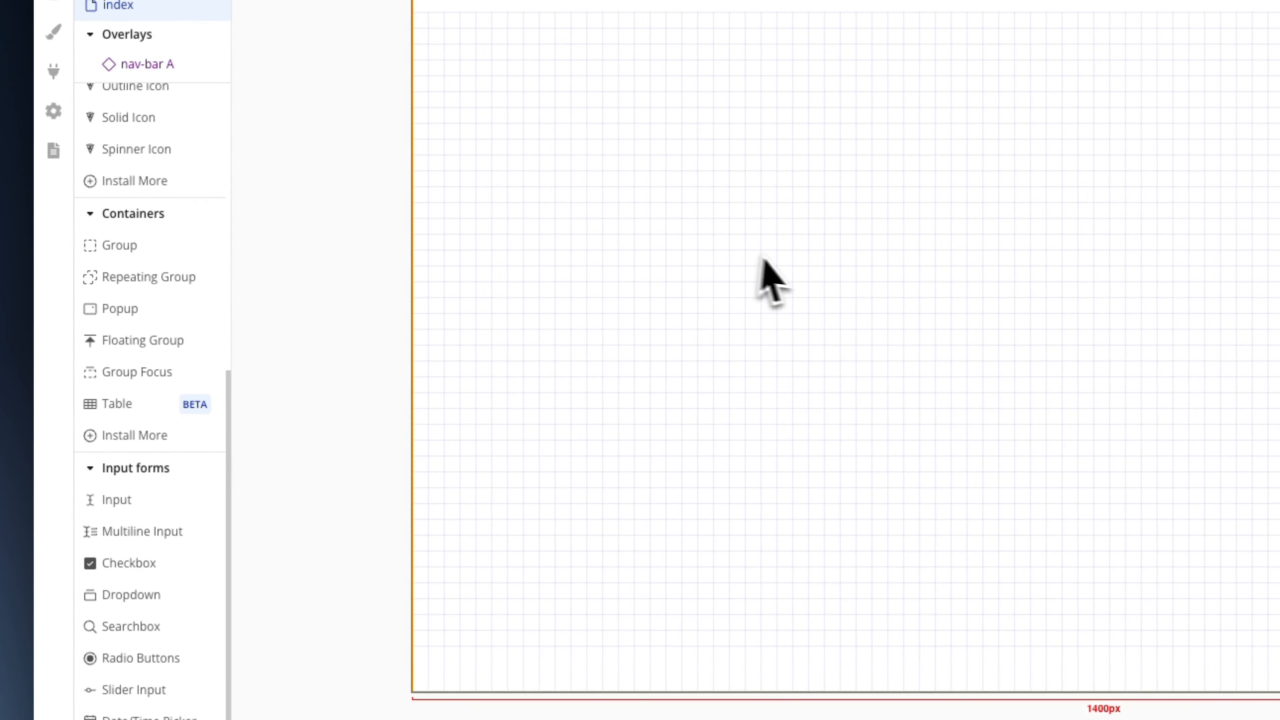
click(206, 245)
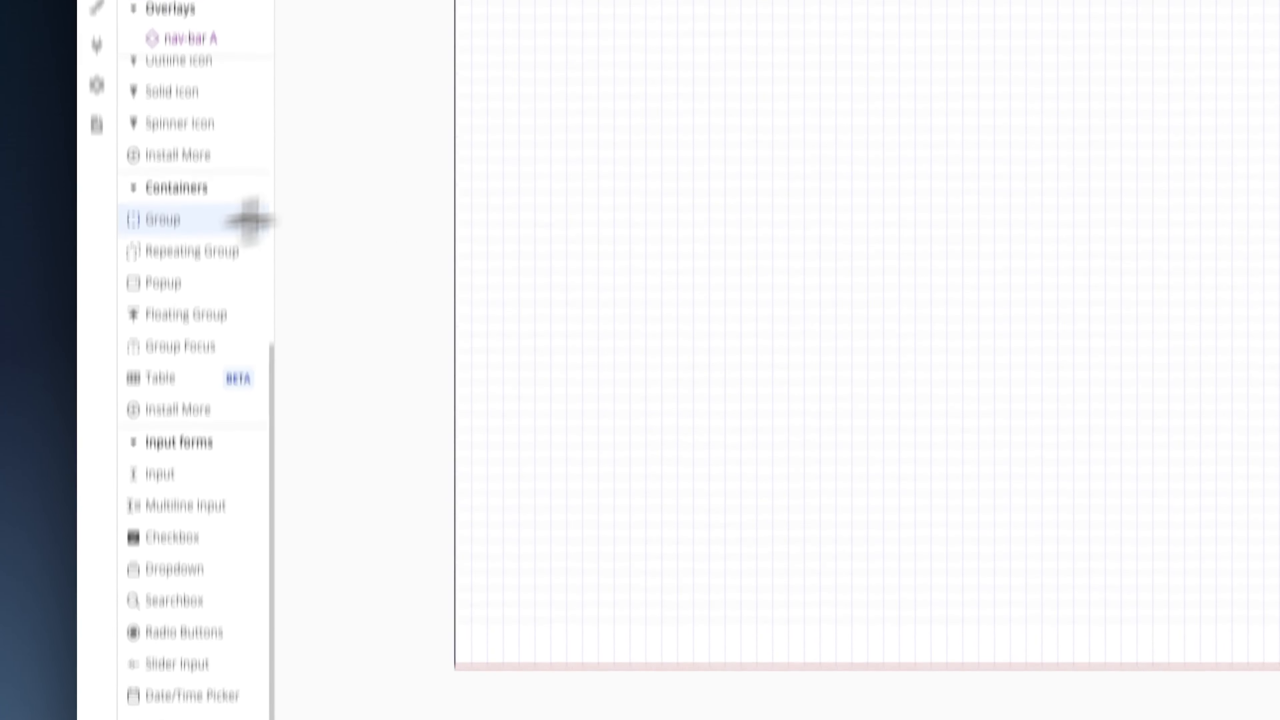
click(540, 104)
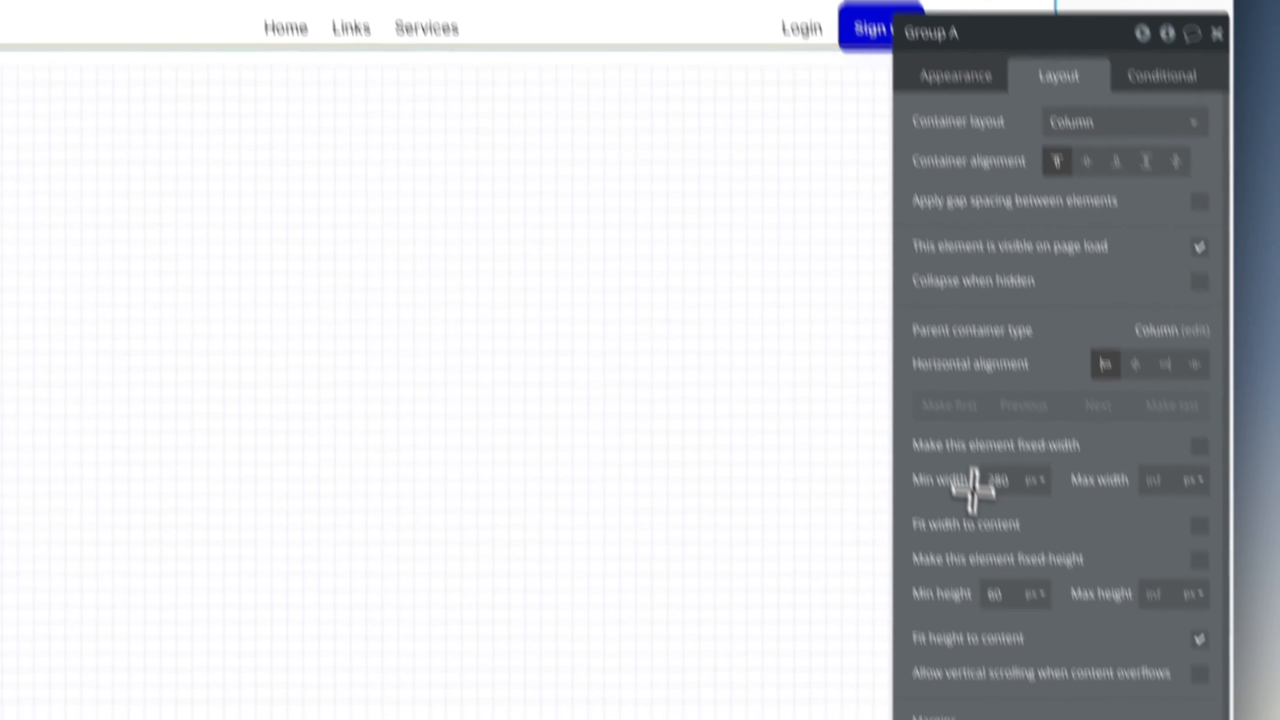
Step: Set the new group's min width and min height to 0 px and turn off fitting its height to content
double_click(1002, 479)
text(0)
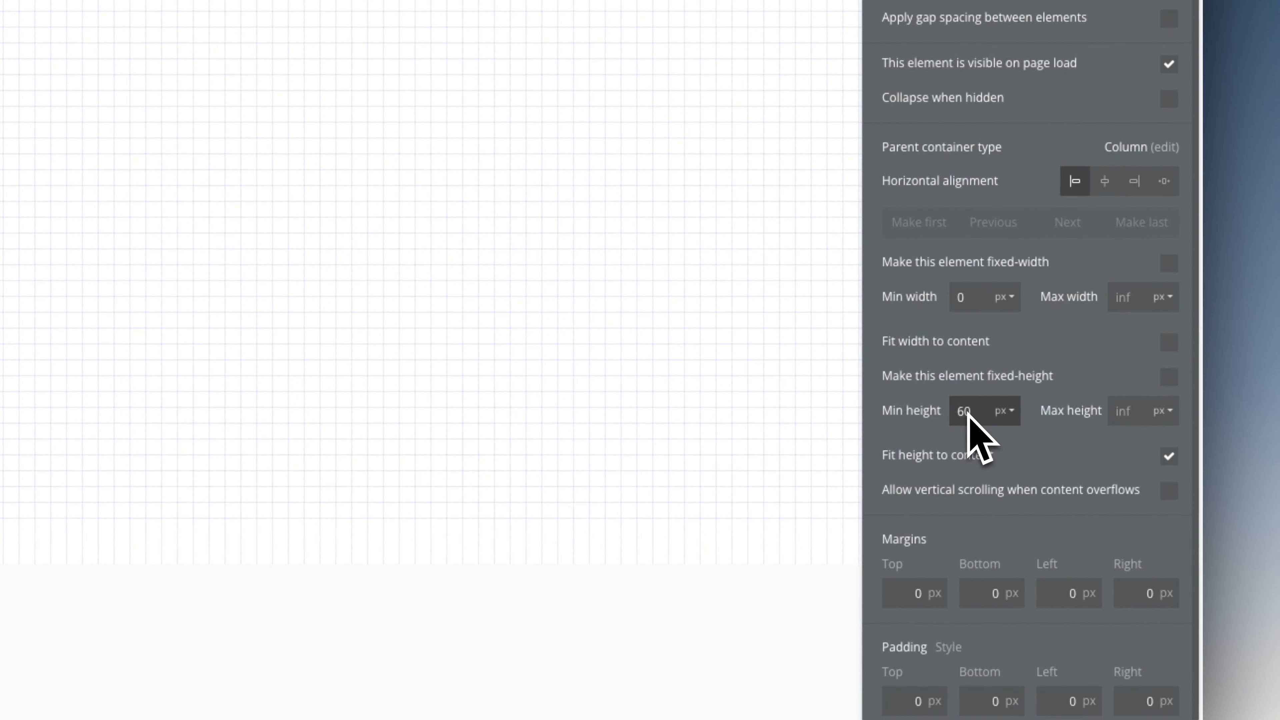
click(1168, 456)
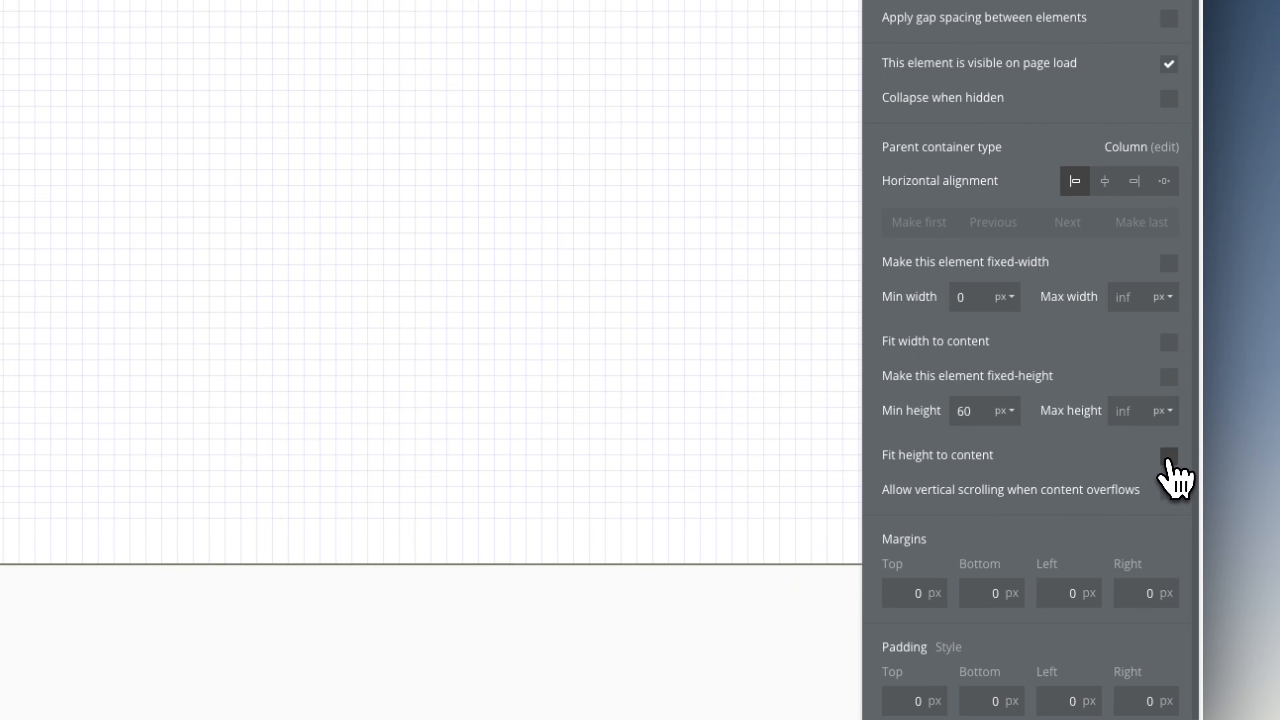
click(963, 411)
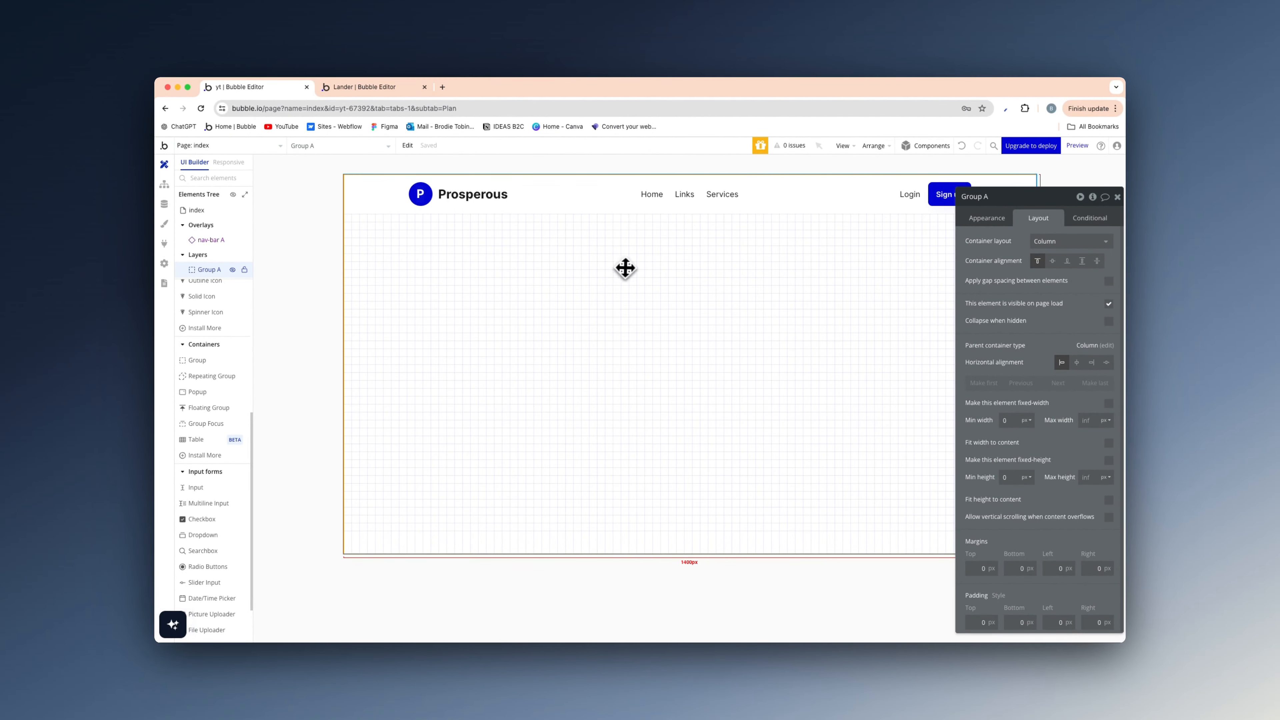
Step: Give the group an 80 px top margin and a 1200 px max width, aligned to the horizontal center
click(992, 568)
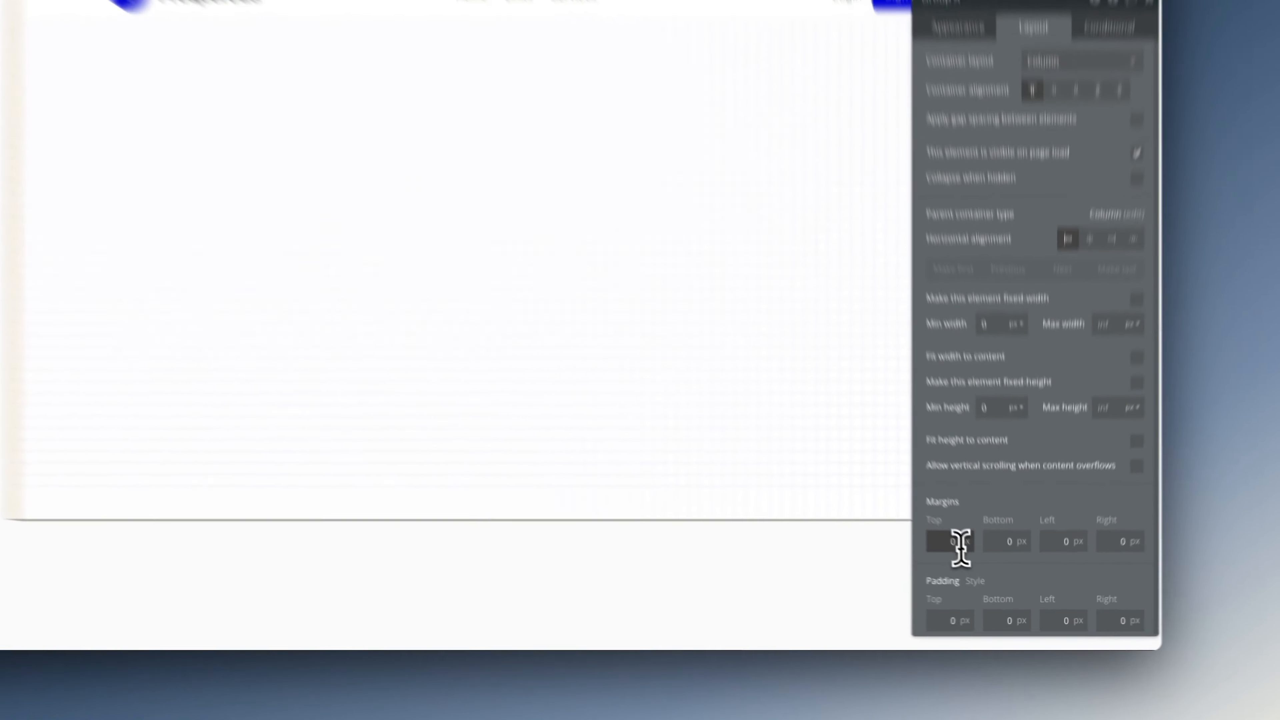
text(80)
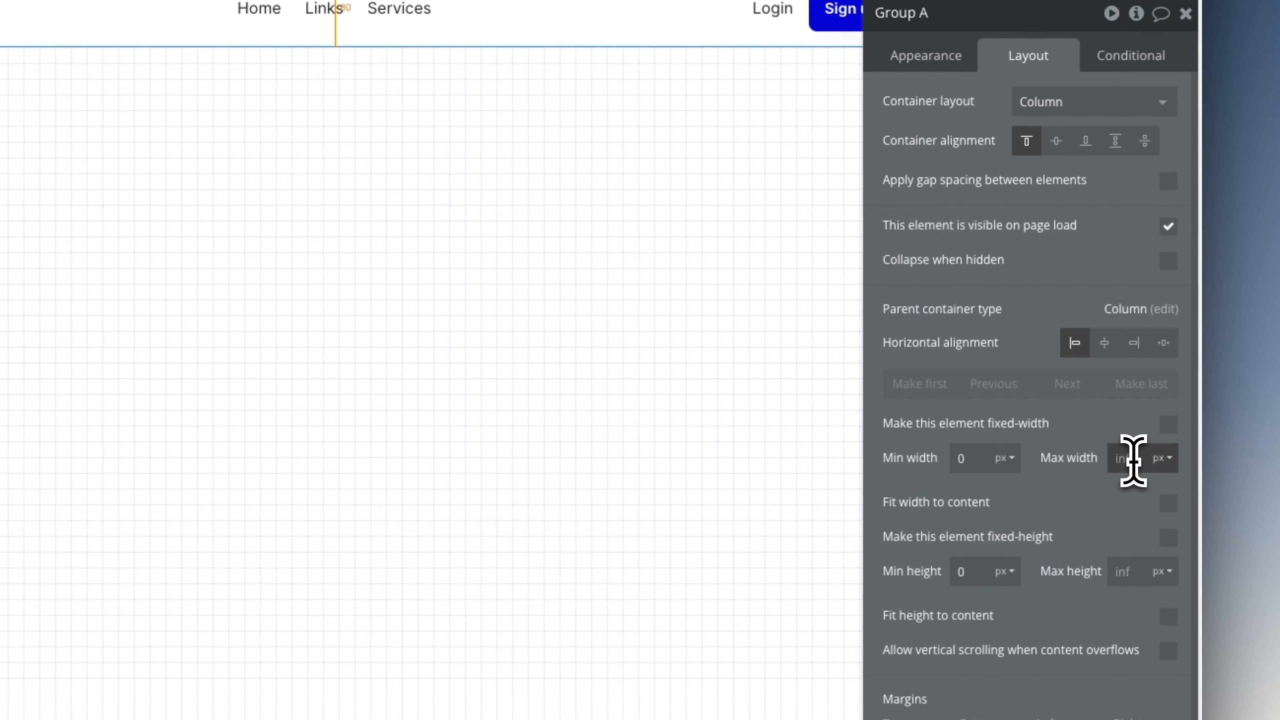
click(1133, 460)
text(12)
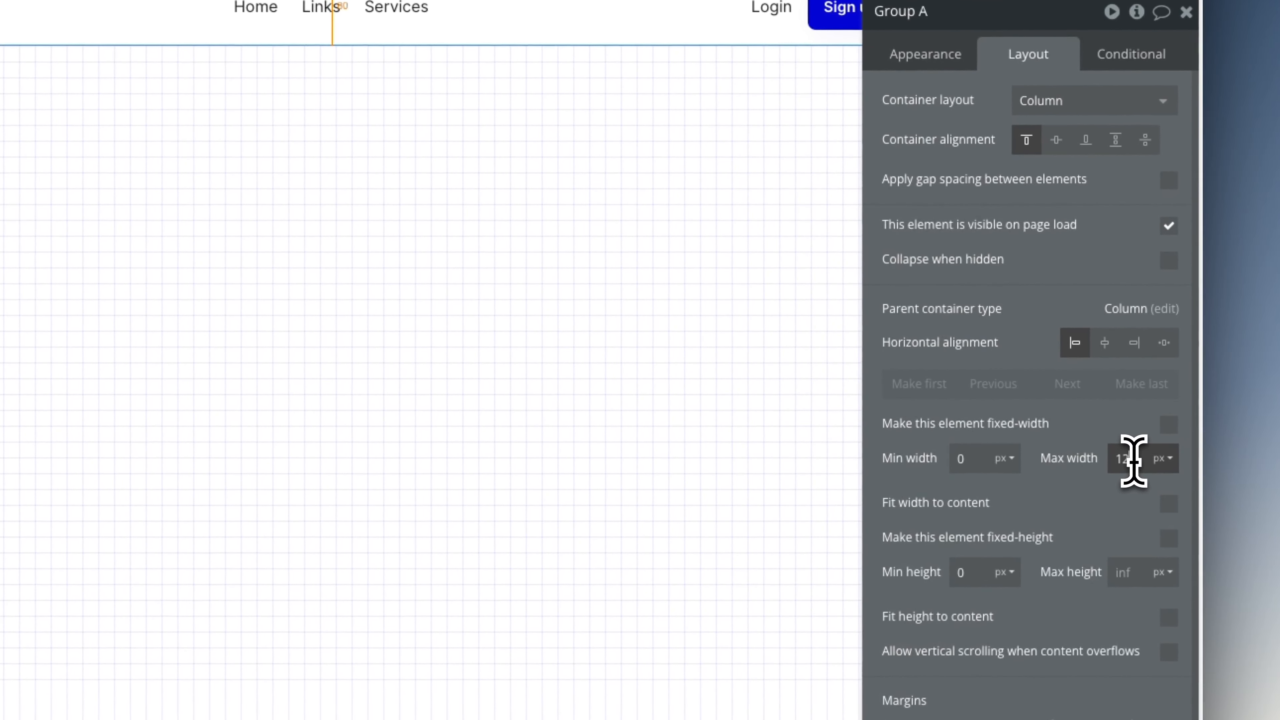
text(00)
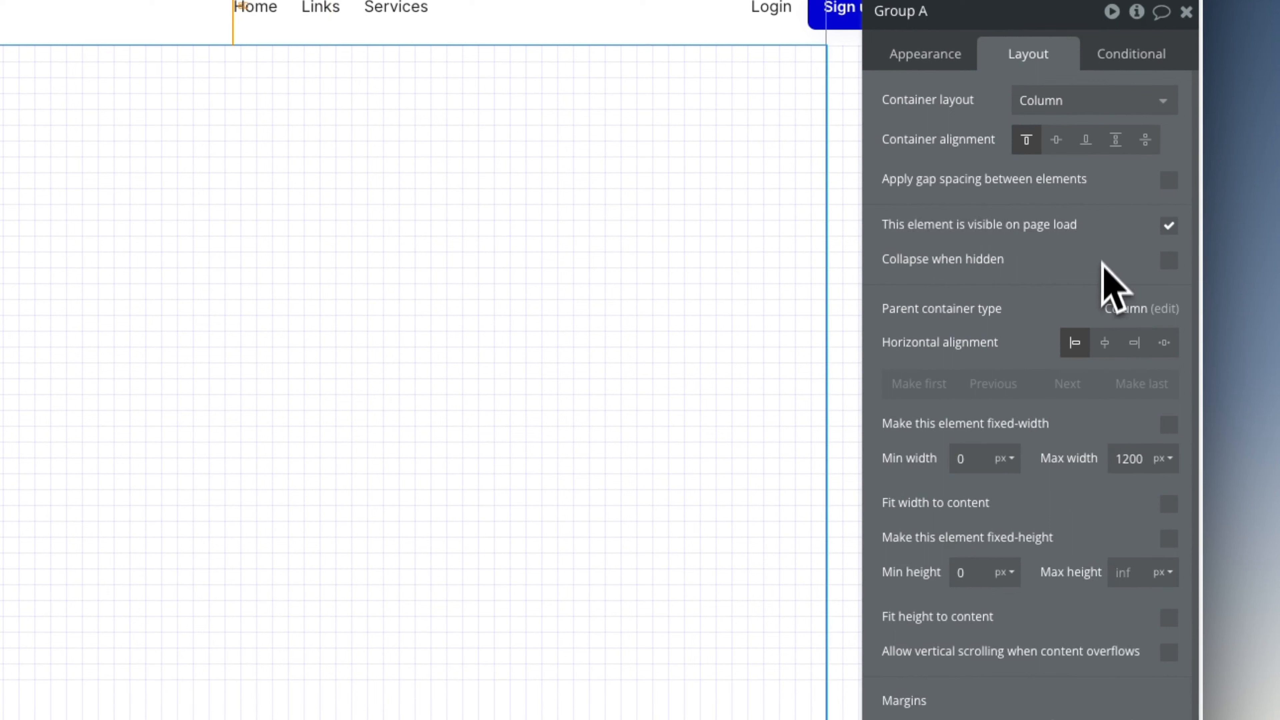
click(1105, 343)
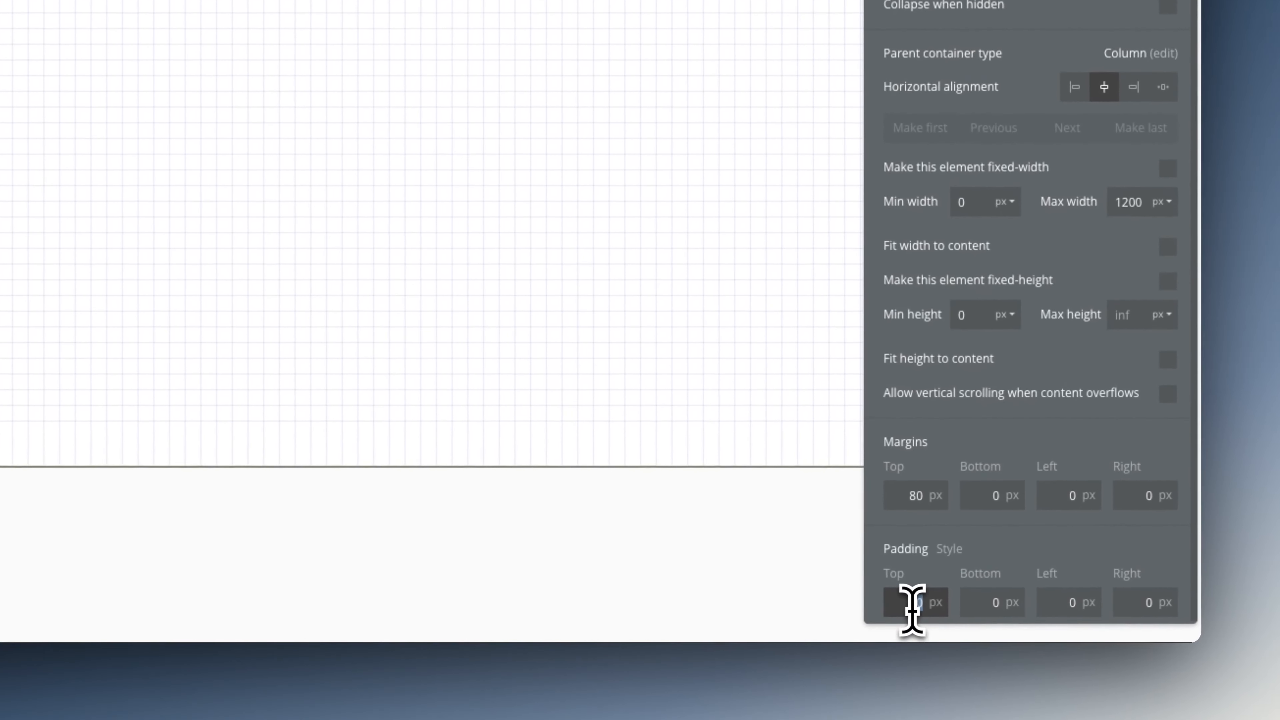
Step: Set the group's top and bottom padding to 96 px and its container layout to Row
text(6)
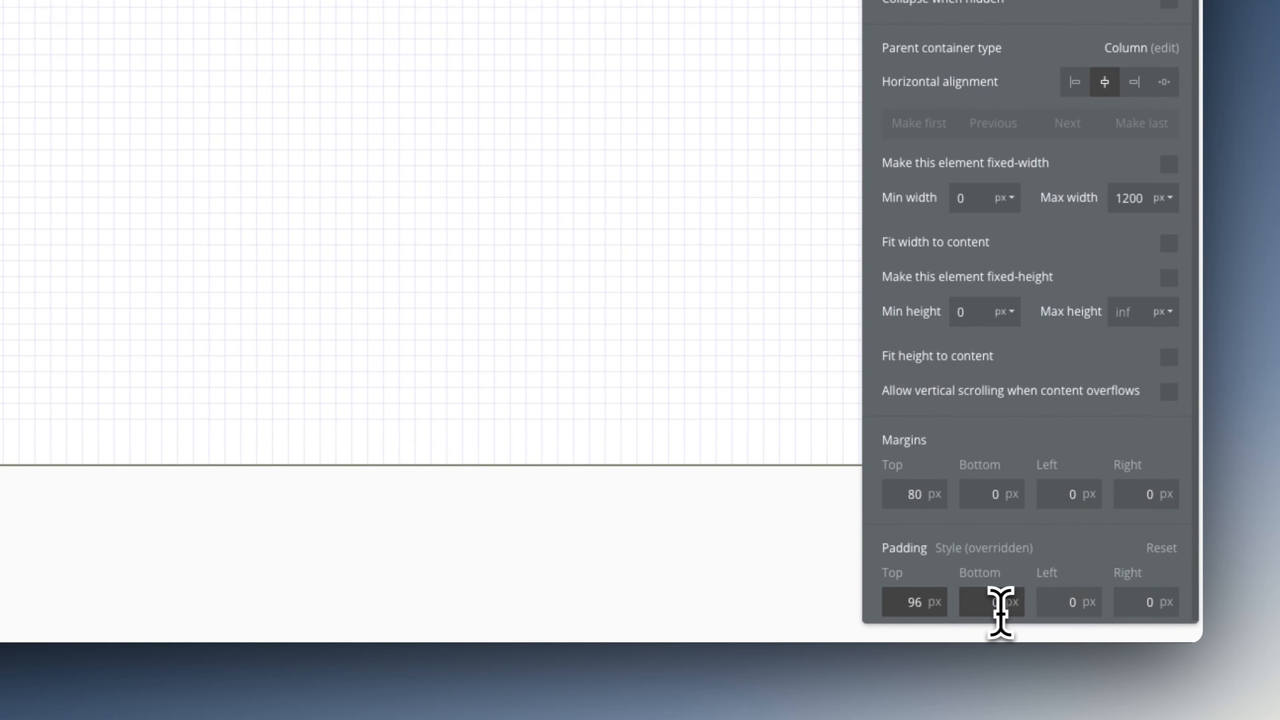
text(96)
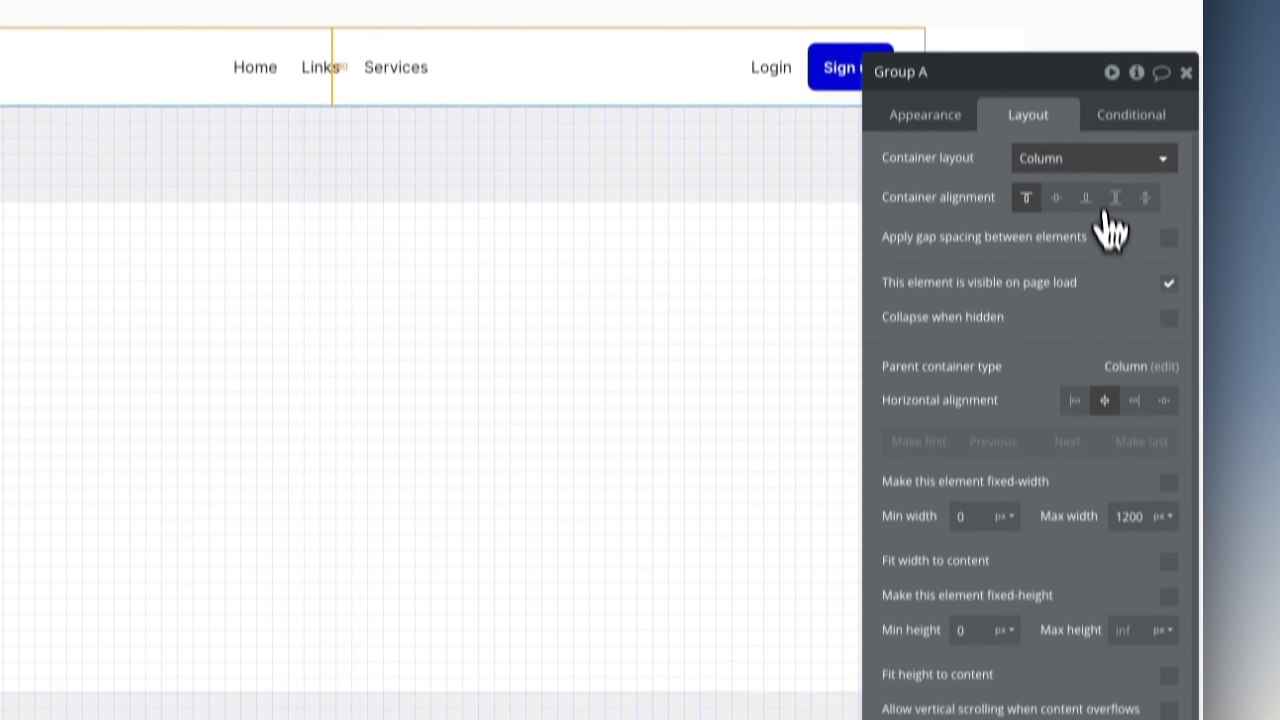
click(1091, 158)
click(1083, 272)
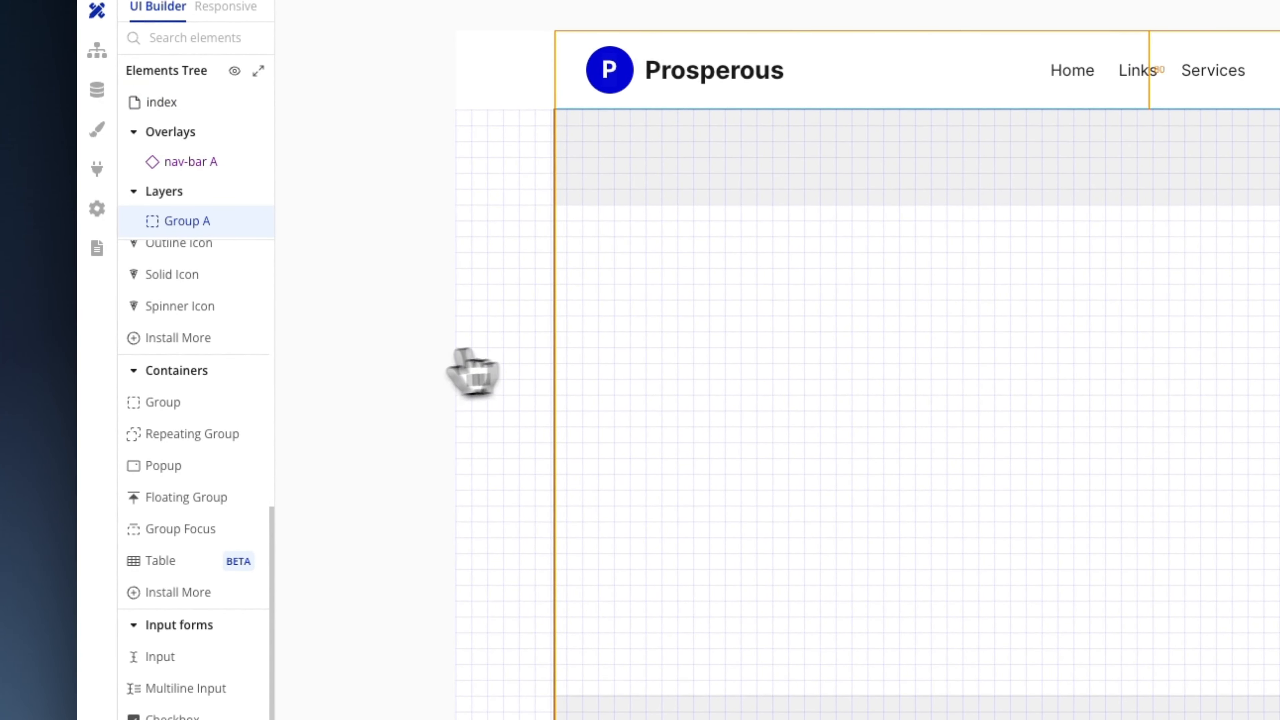
Step: Add a nested group inside Group A and name it "Group- left"
click(198, 369)
click(649, 207)
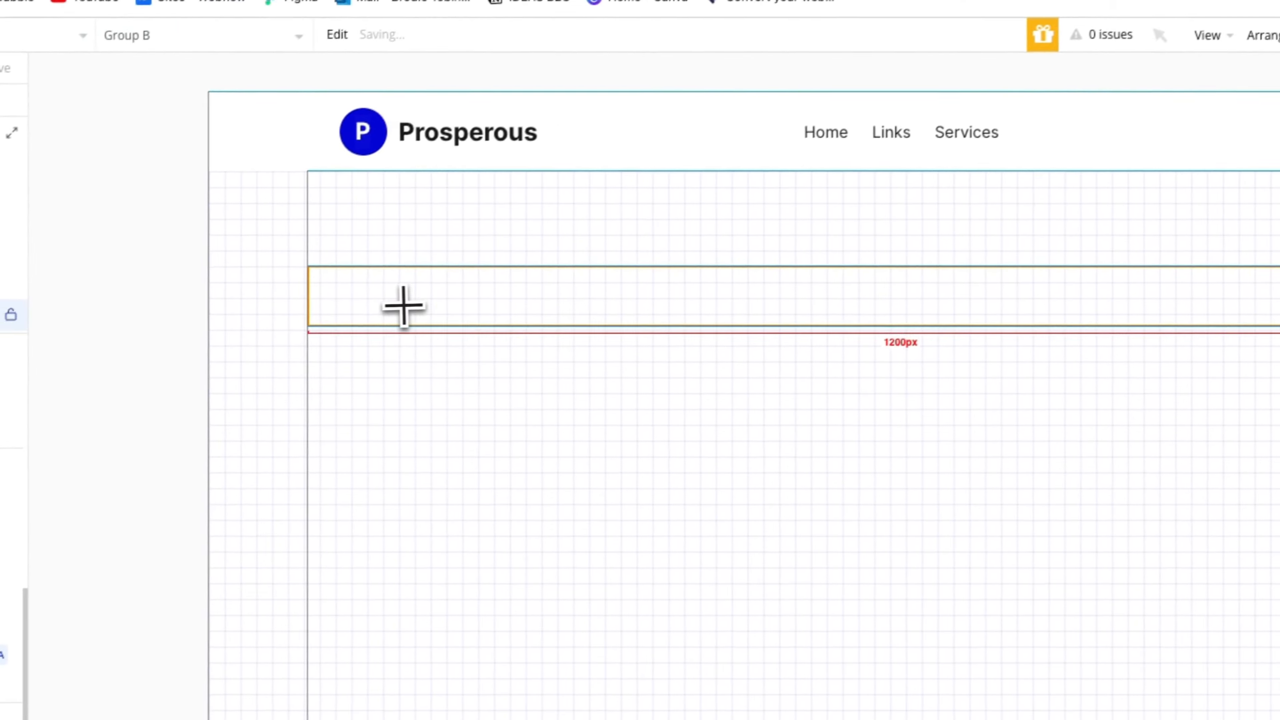
double_click(1218, 201)
key(BackSpace)
key(BackSpace)
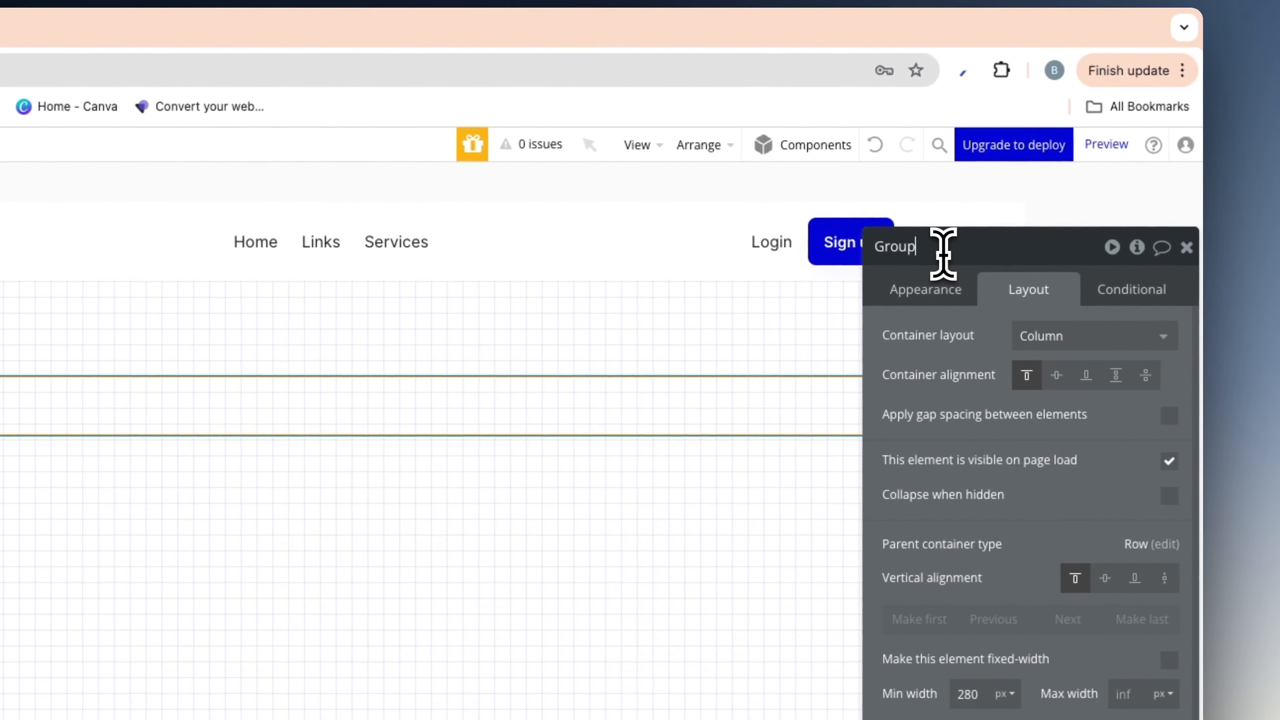
text(- left)
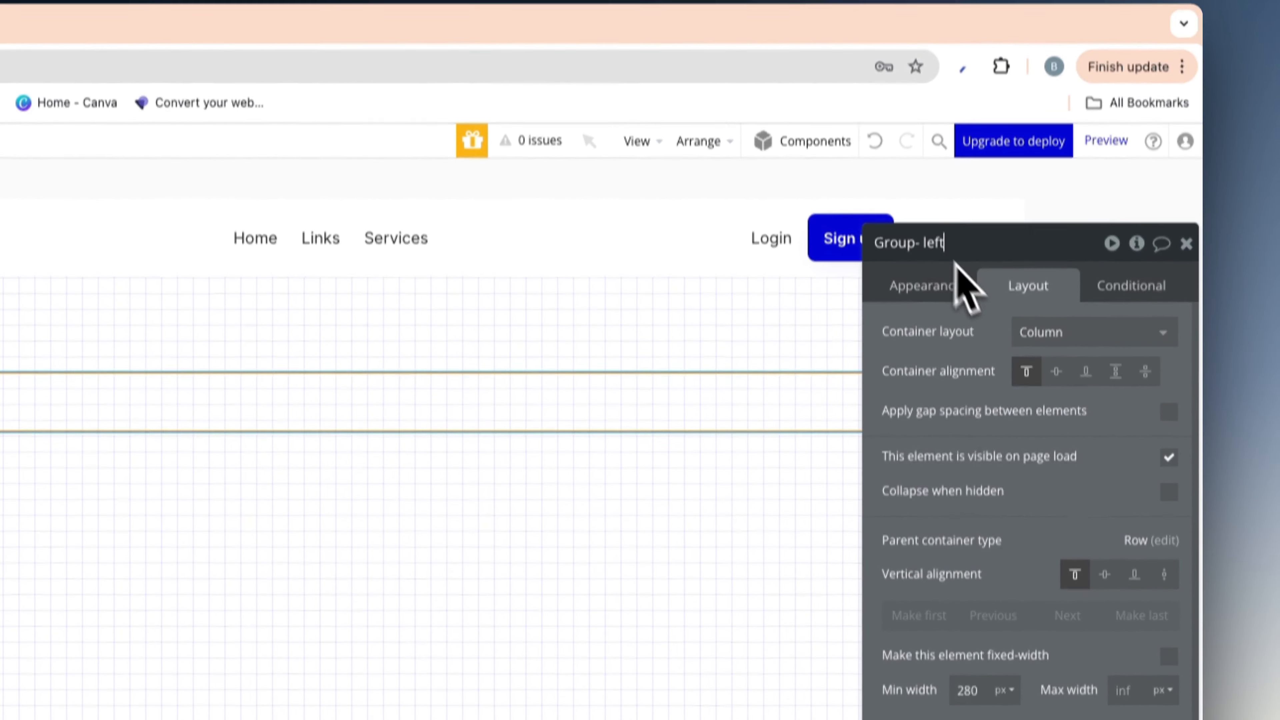
Step: Set the left group's min width to 0 px and min height to 480 px
click(968, 694)
text(0)
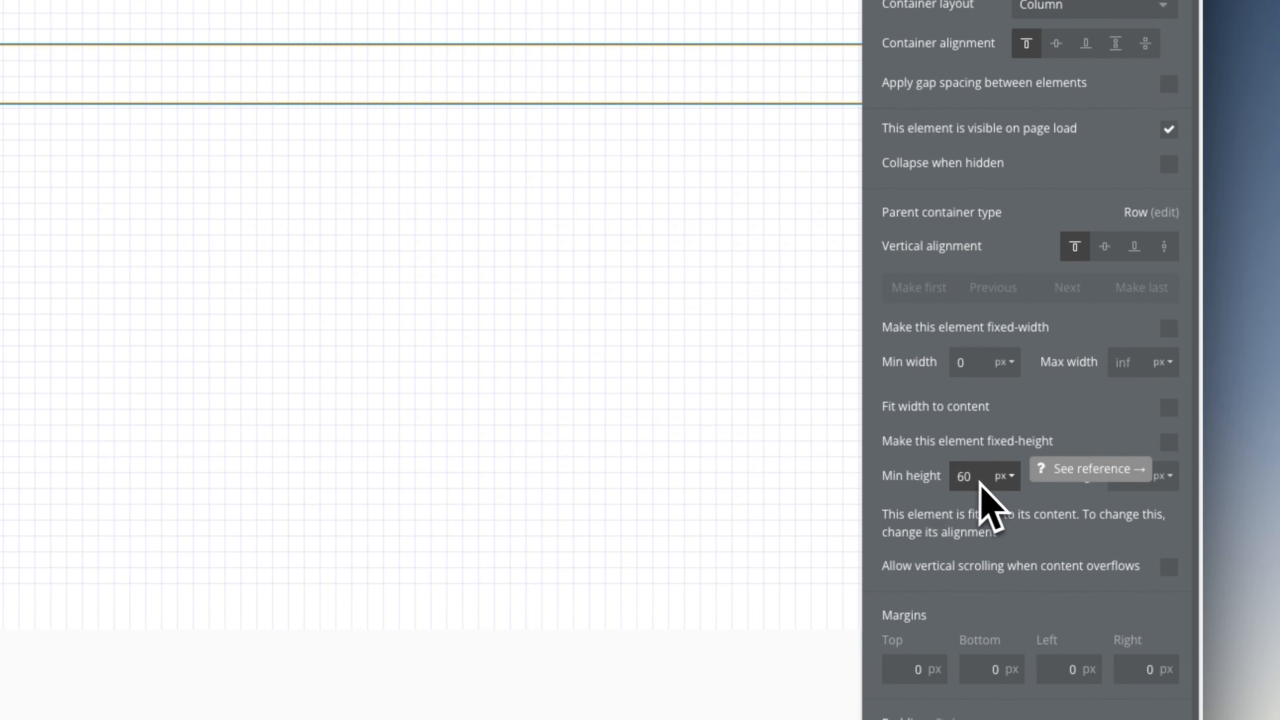
click(968, 481)
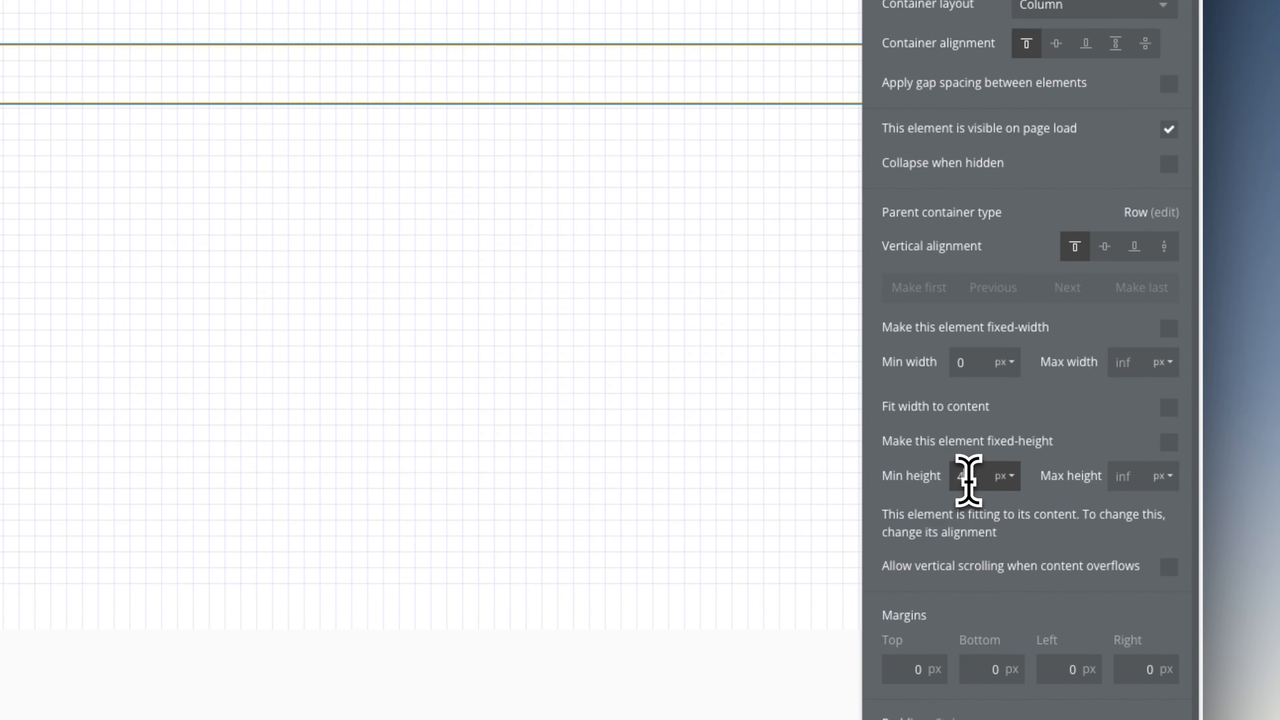
text(480)
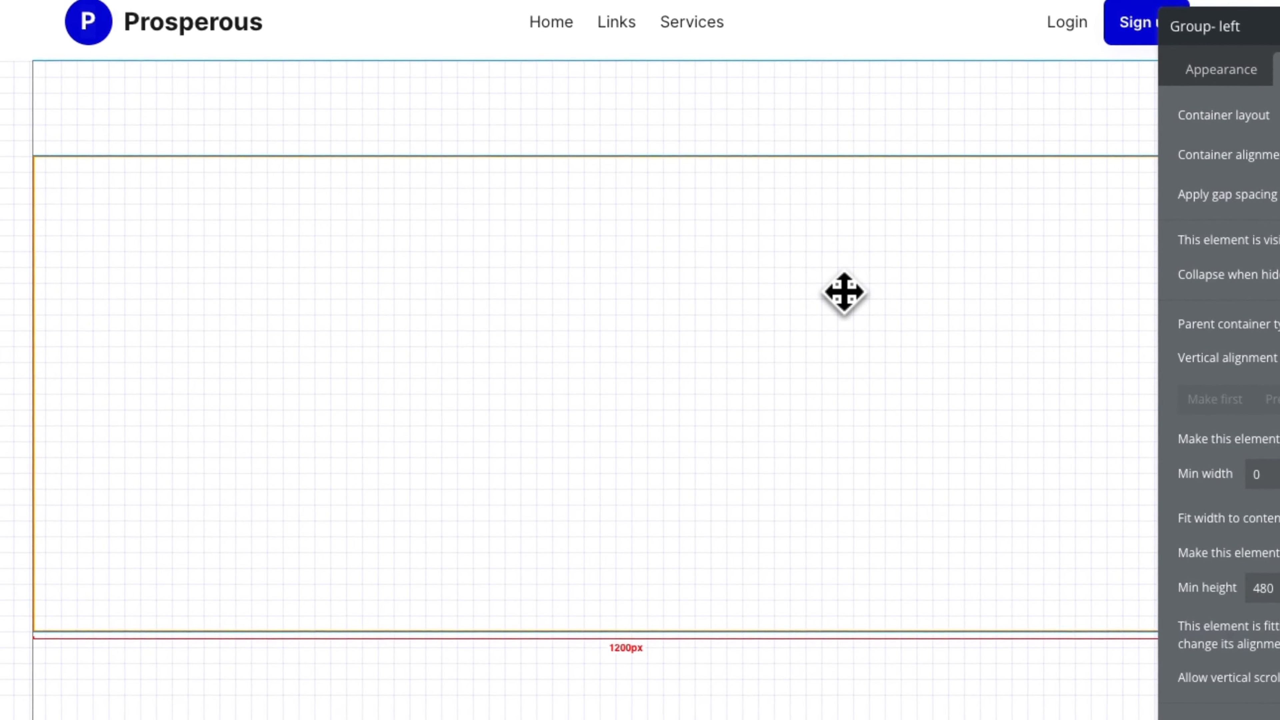
Step: Duplicate the left group so that two columns sit side by side in Group A
key(ctrl+c)
key(ctrl+v)
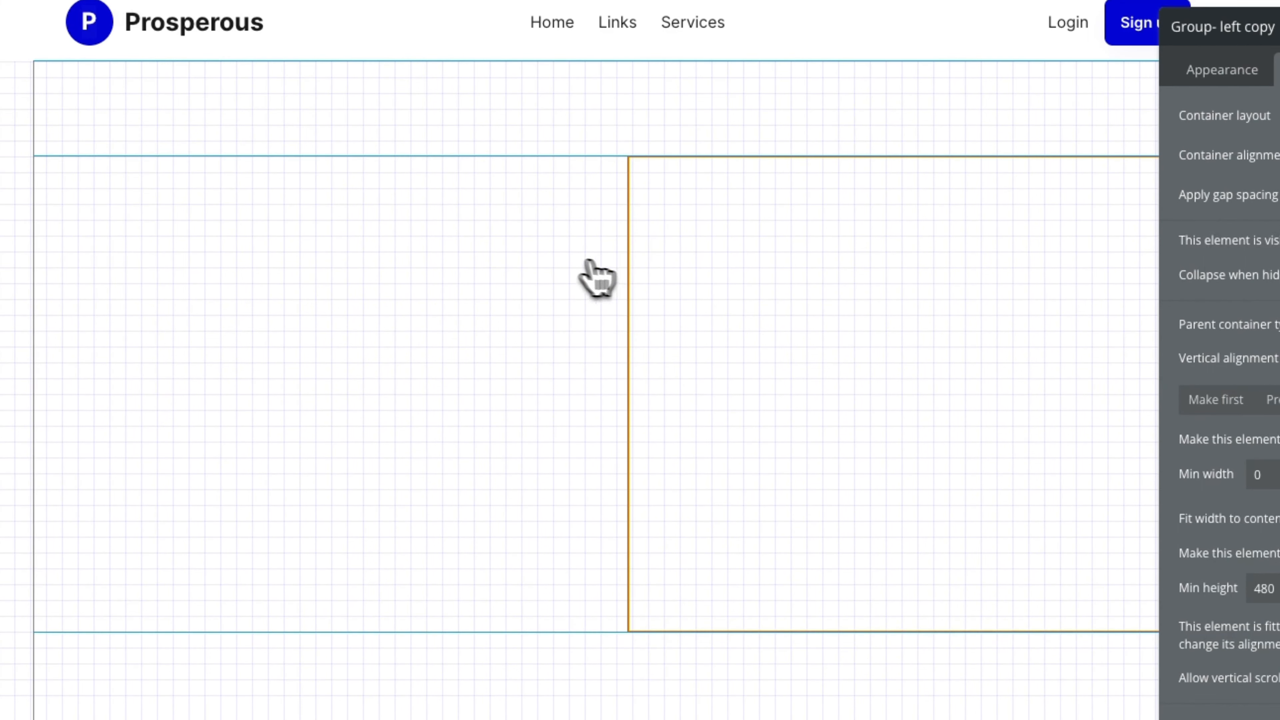
click(558, 251)
drag(660, 272, 585, 509)
click(572, 223)
click(667, 221)
click(580, 220)
click(672, 217)
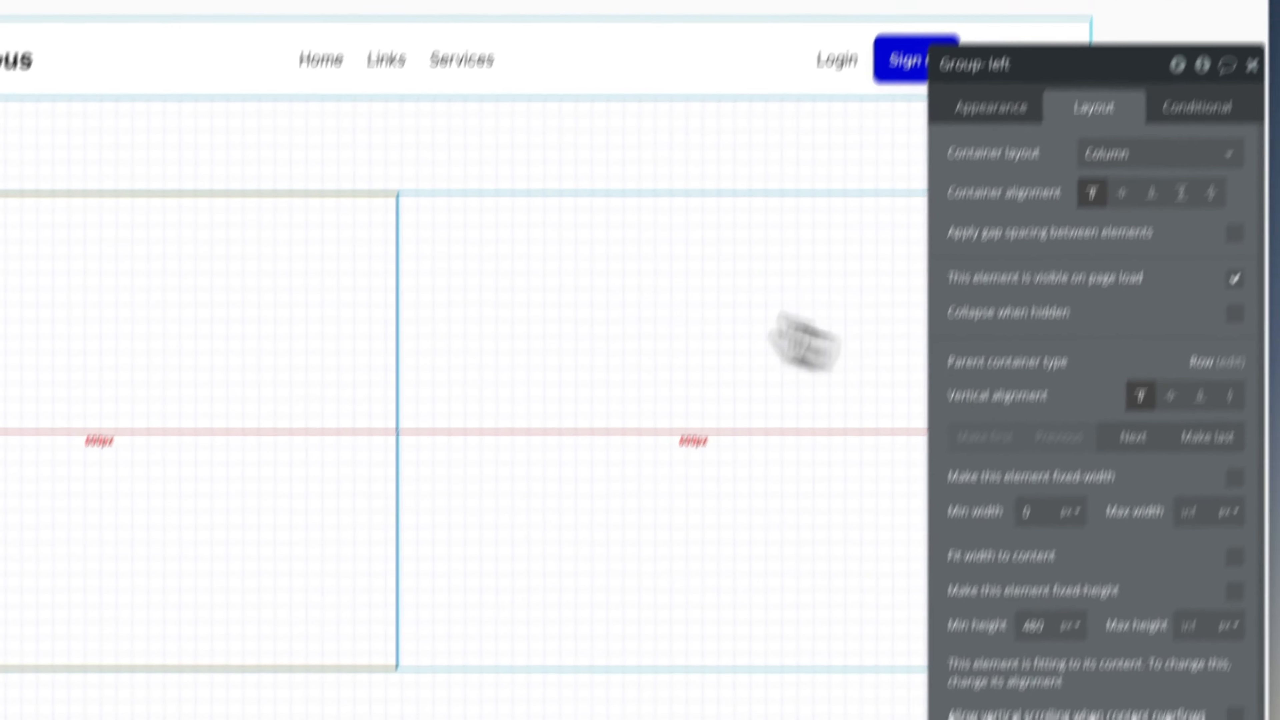
click(806, 33)
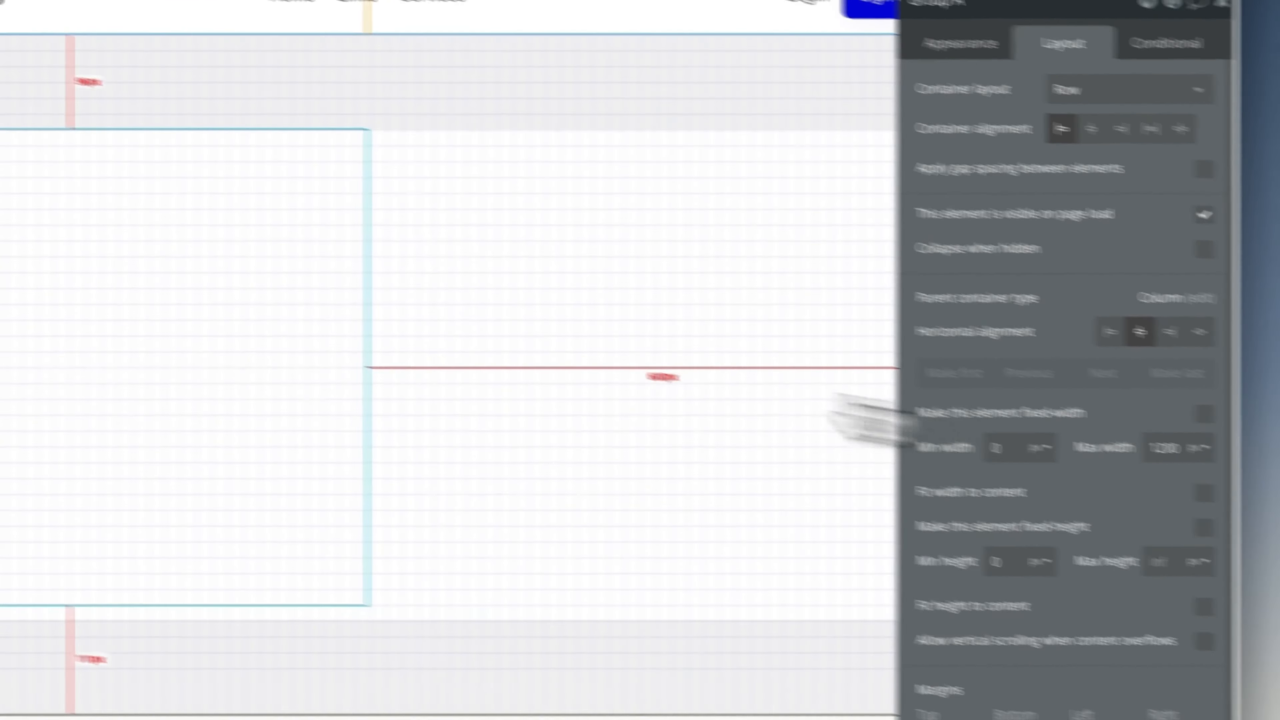
click(220, 293)
Step: Rename the duplicated group "Group- right"
click(445, 273)
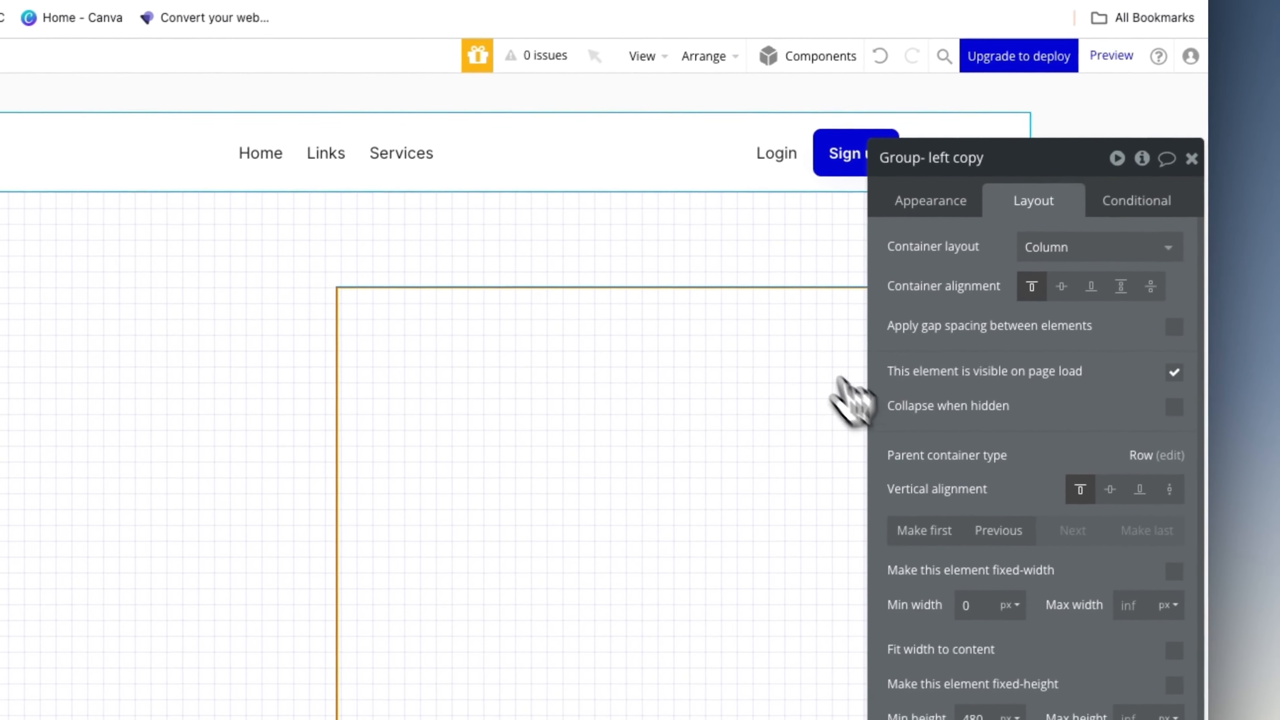
click(1017, 137)
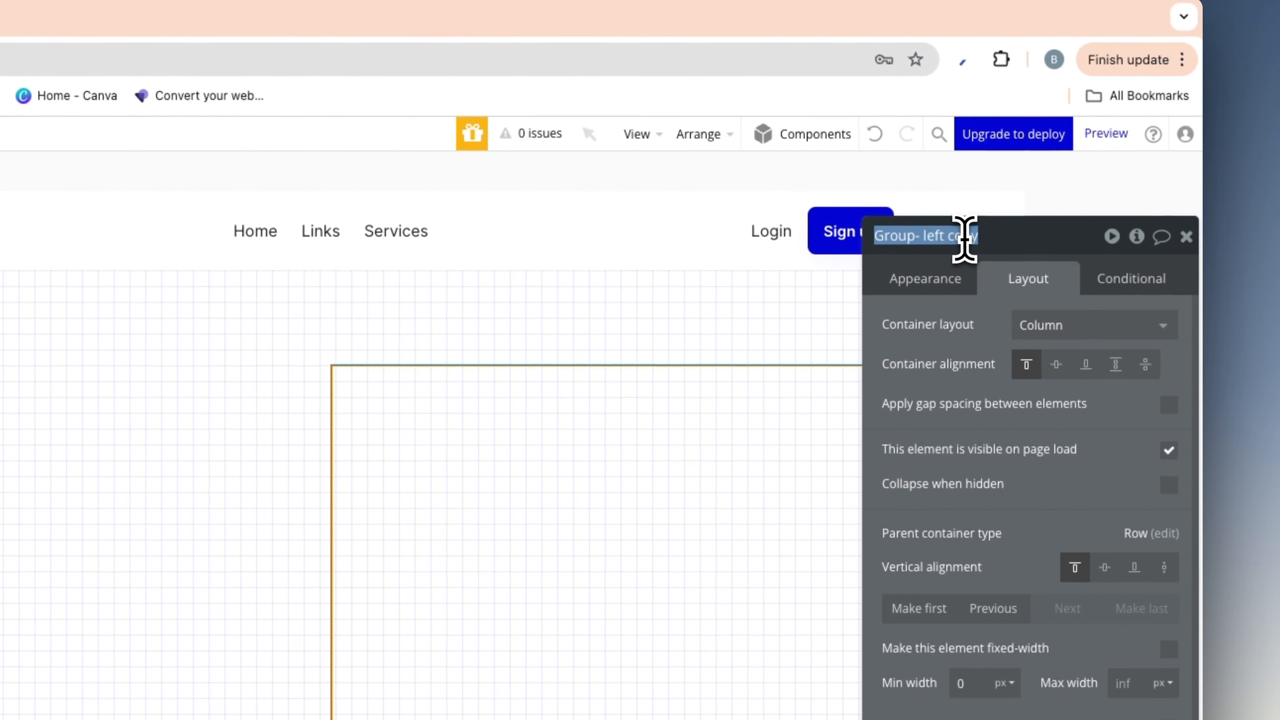
click(1000, 244)
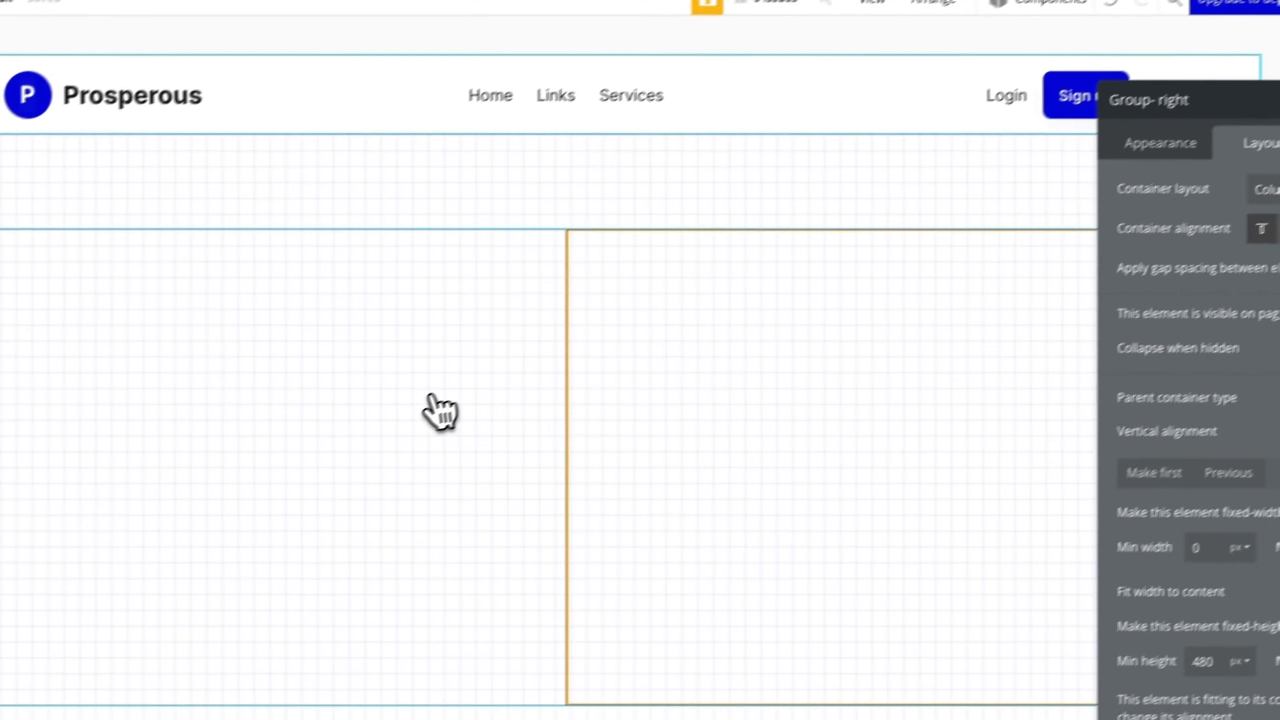
Step: Set the vertical alignment of both the left and right groups to centered
click(211, 522)
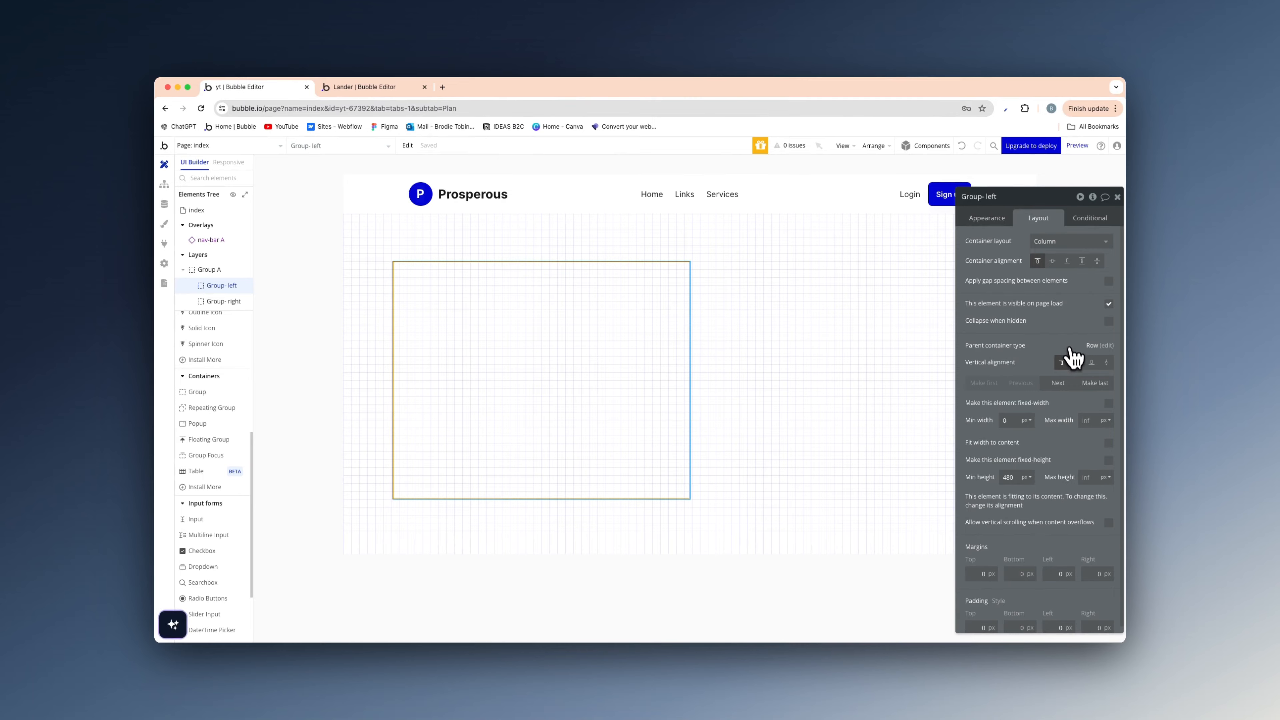
click(1077, 363)
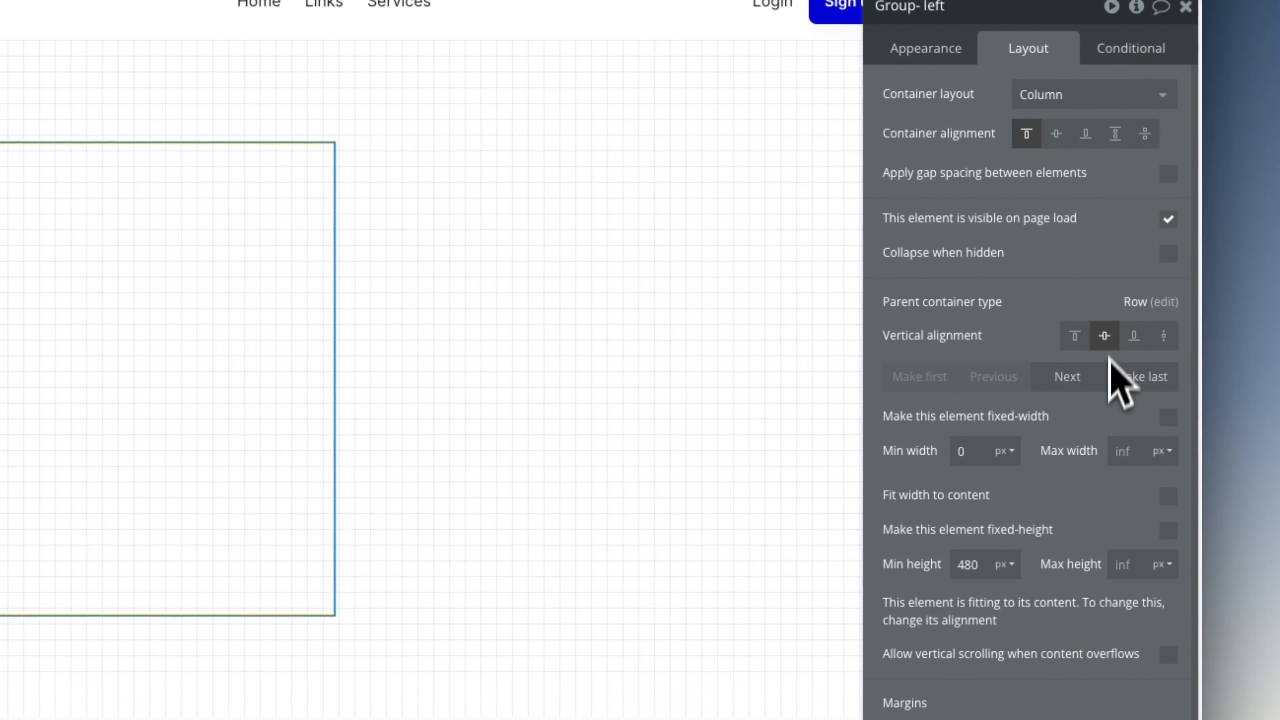
click(670, 333)
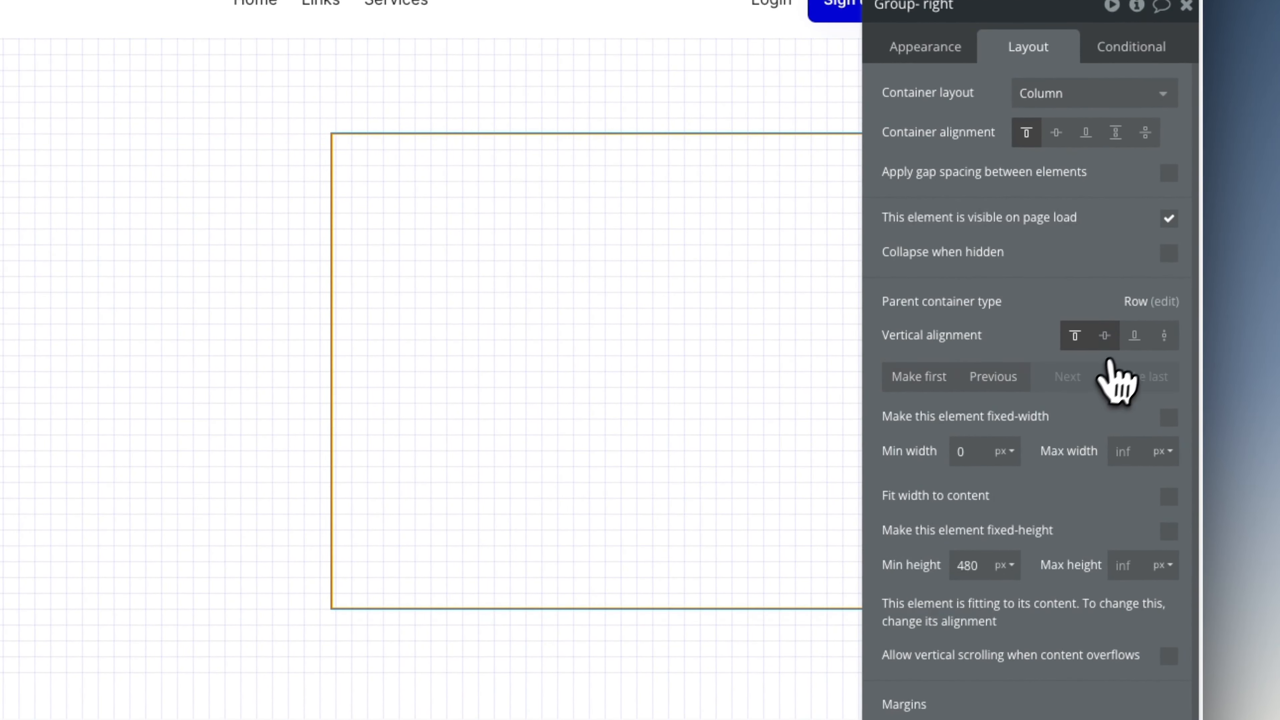
click(1111, 338)
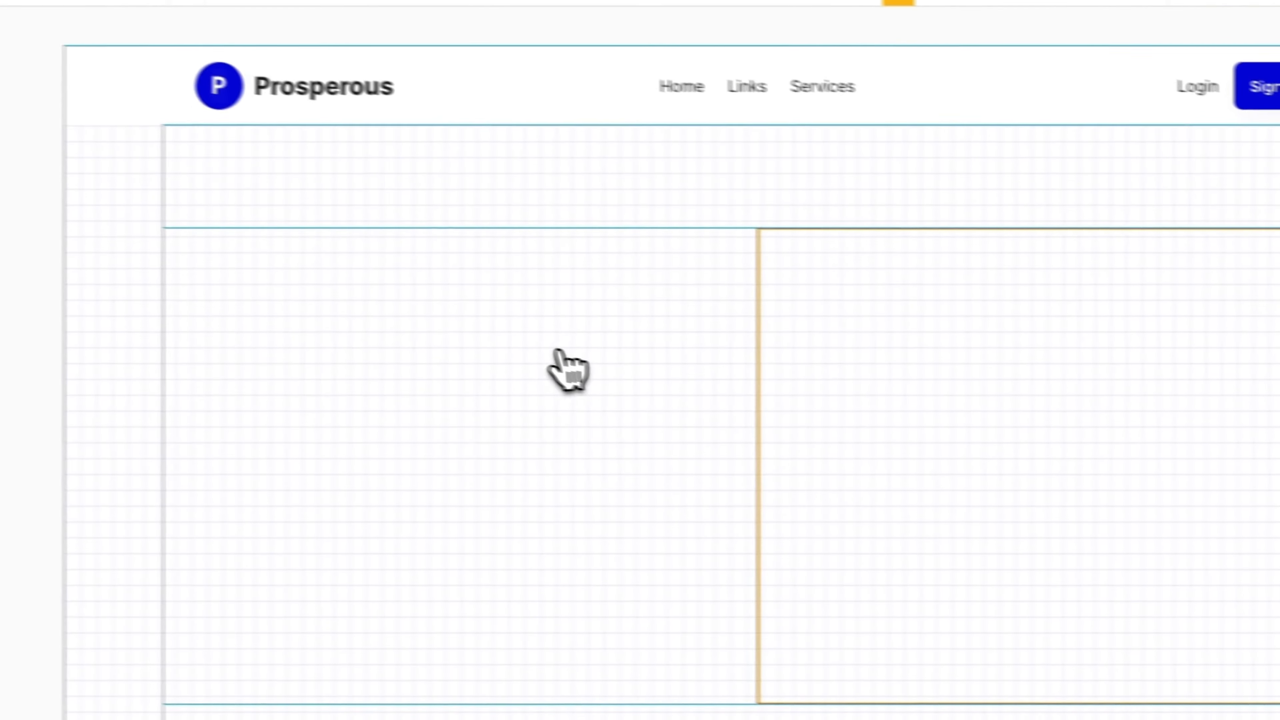
click(133, 268)
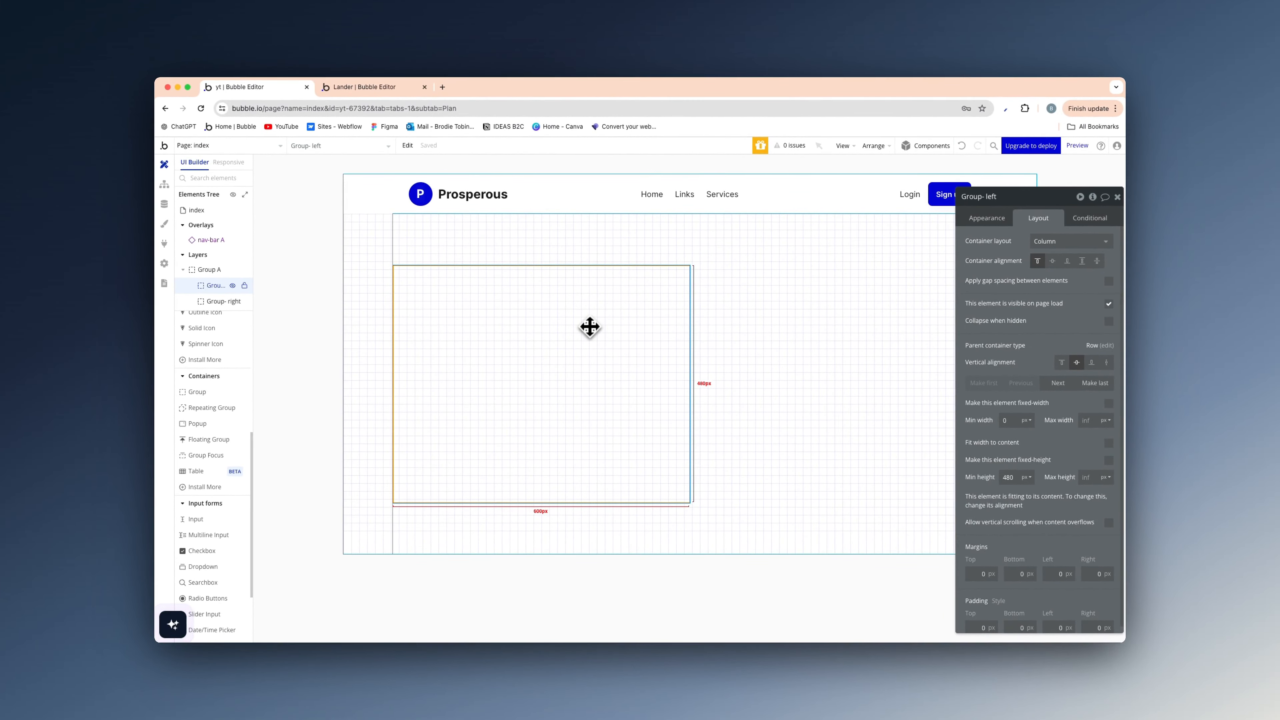
click(725, 347)
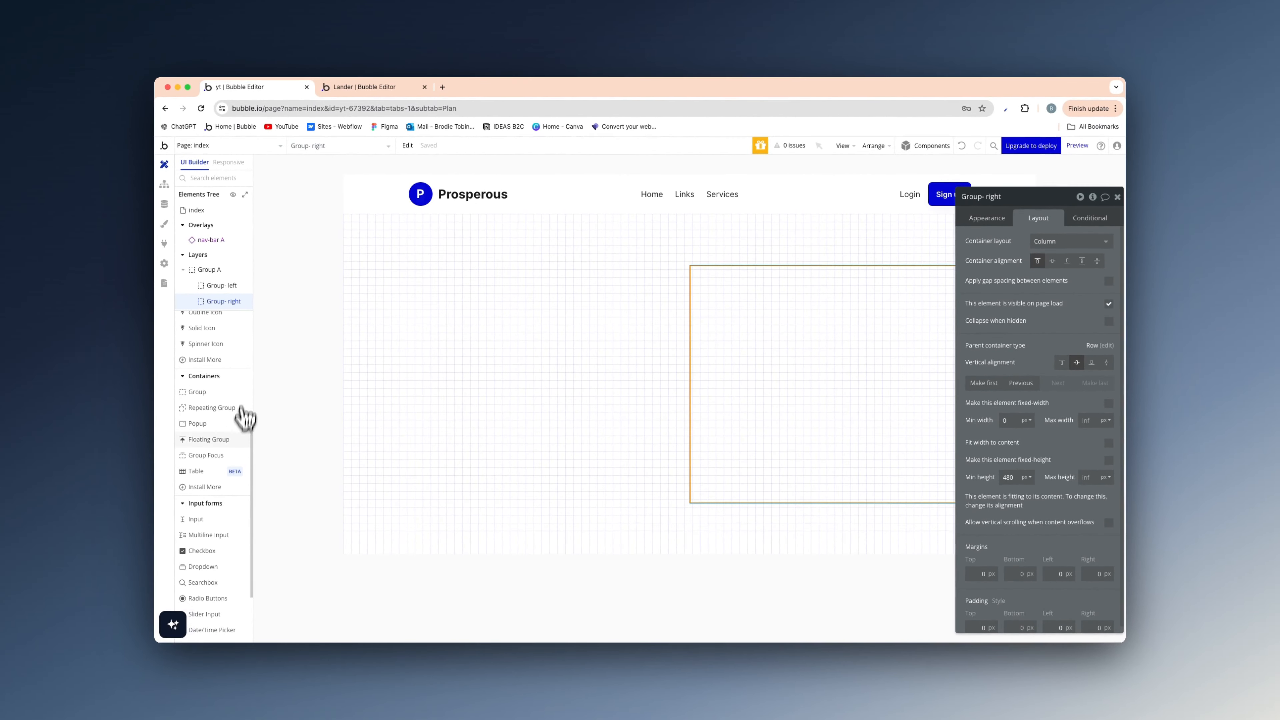
Step: Add a text element to the left group with the content "Use Prosperous"
scroll(211, 511, up, 6)
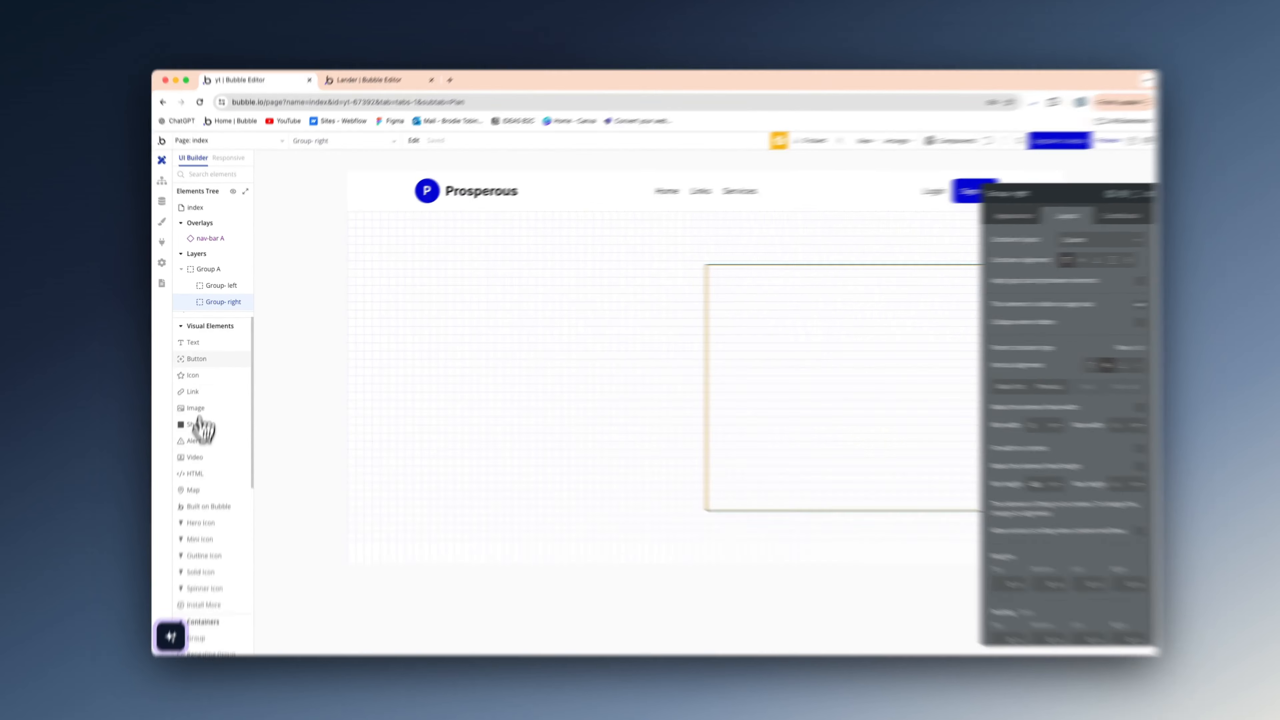
click(221, 343)
click(418, 280)
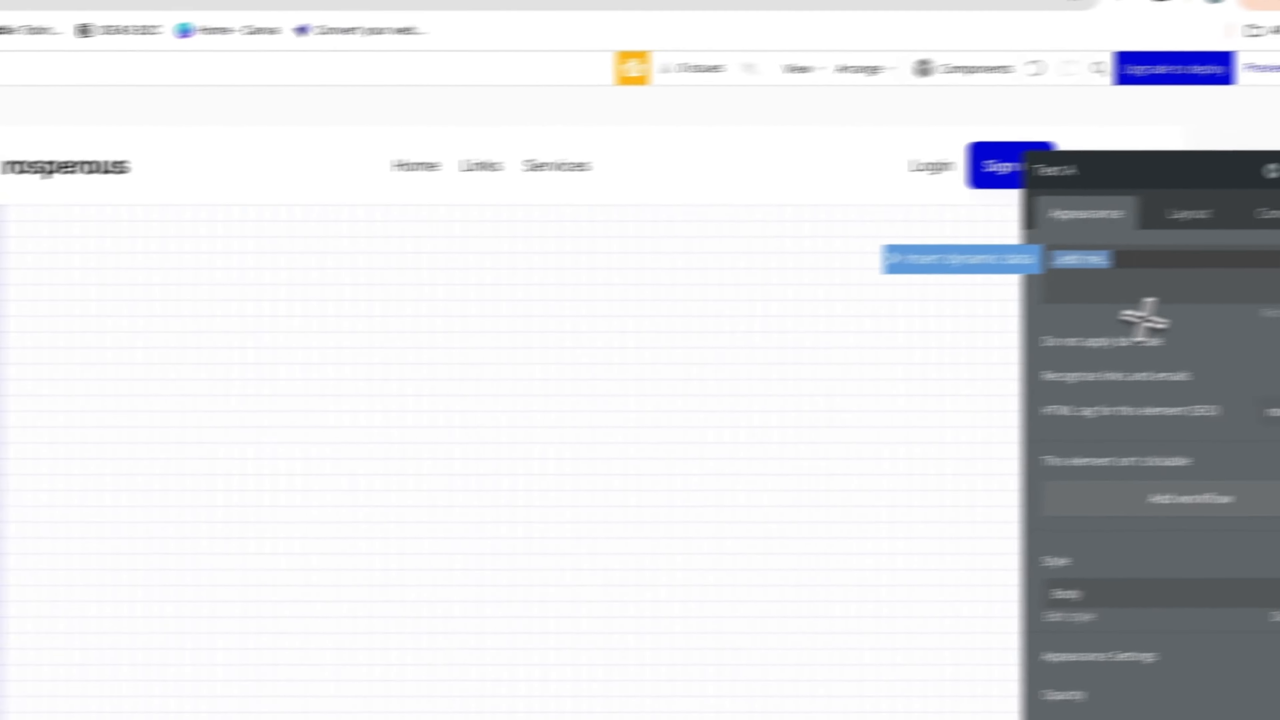
text(Use Prosperous)
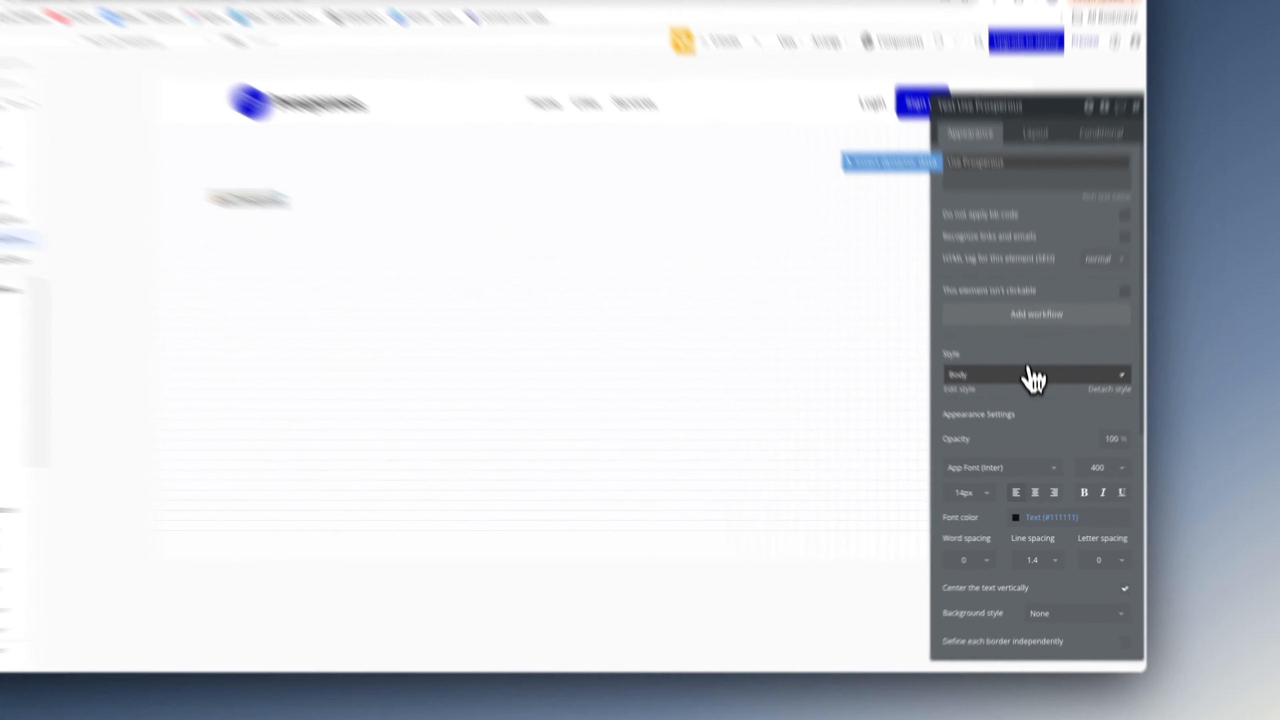
Step: Apply the Body Large style to the "Use Prosperous" text, with the Primary font color and 500 (Medium) weight
click(1038, 408)
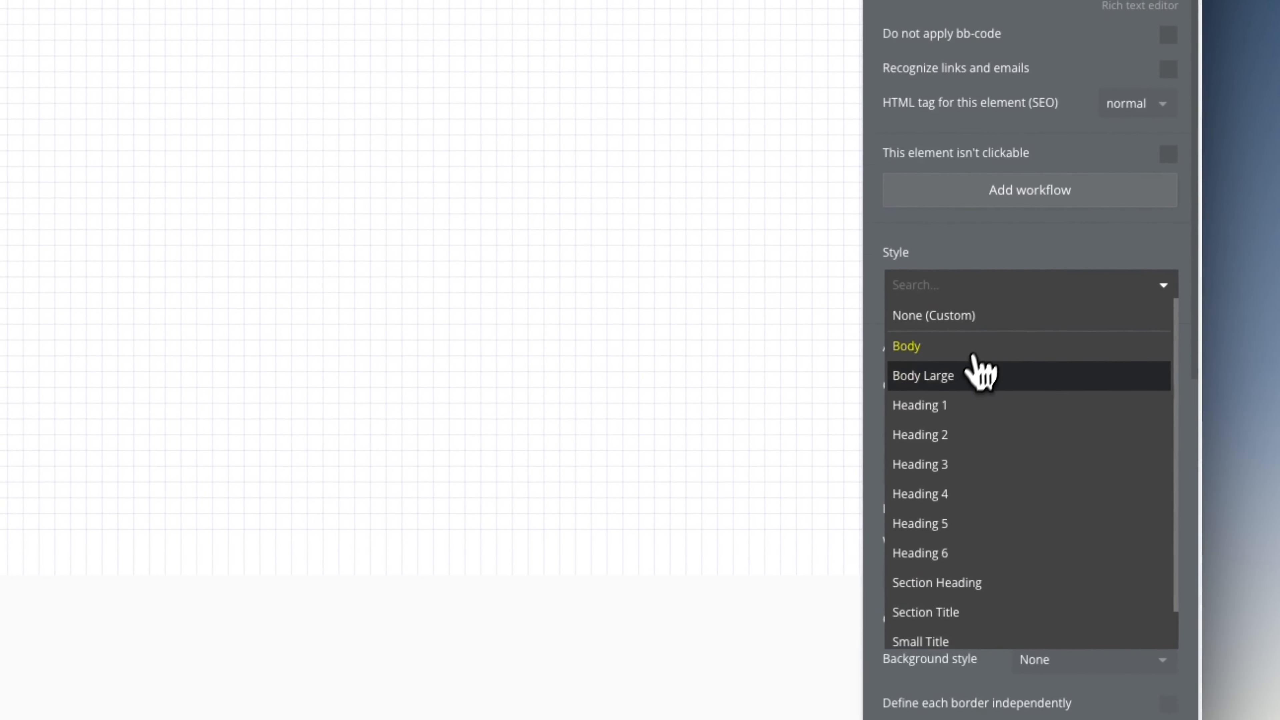
click(1007, 450)
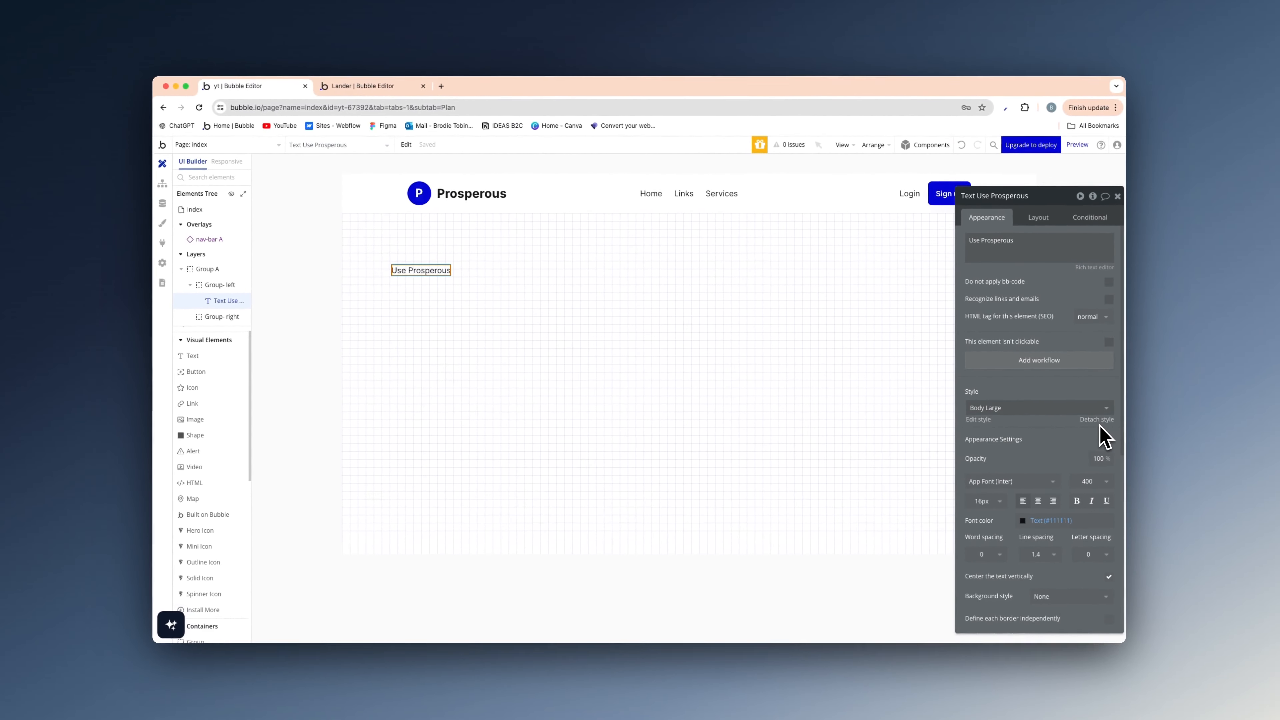
click(1059, 520)
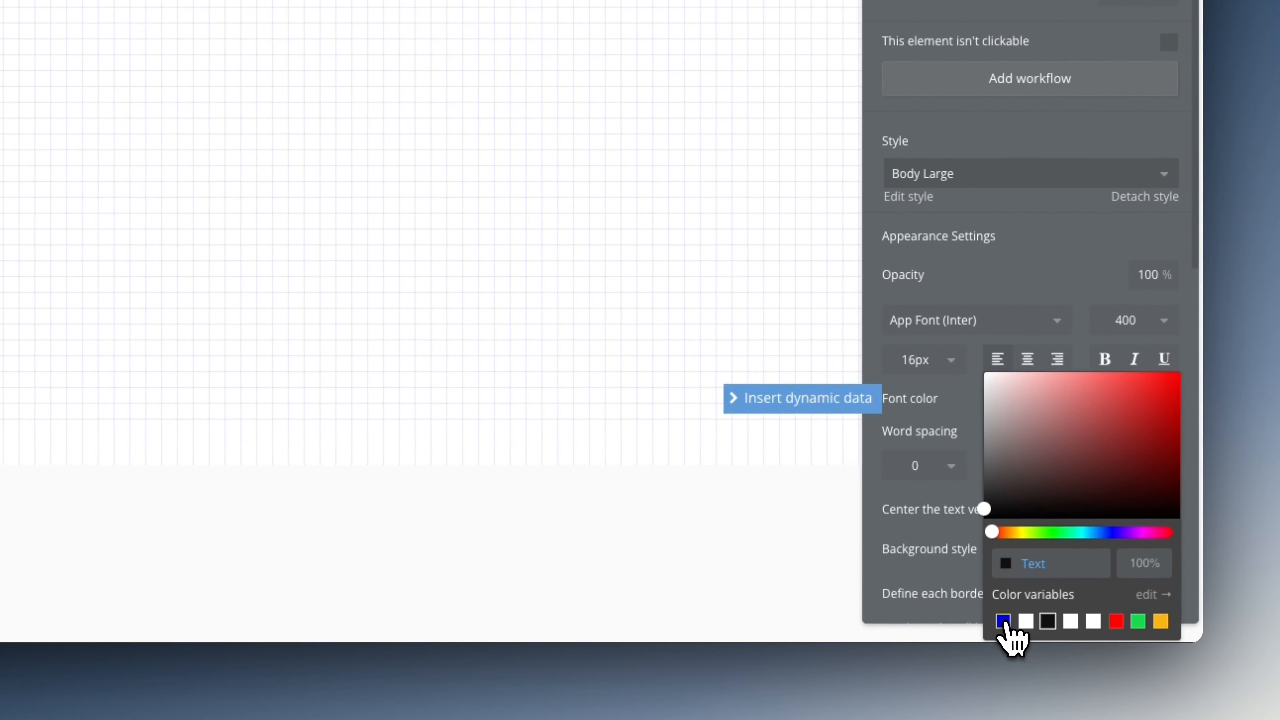
click(1003, 621)
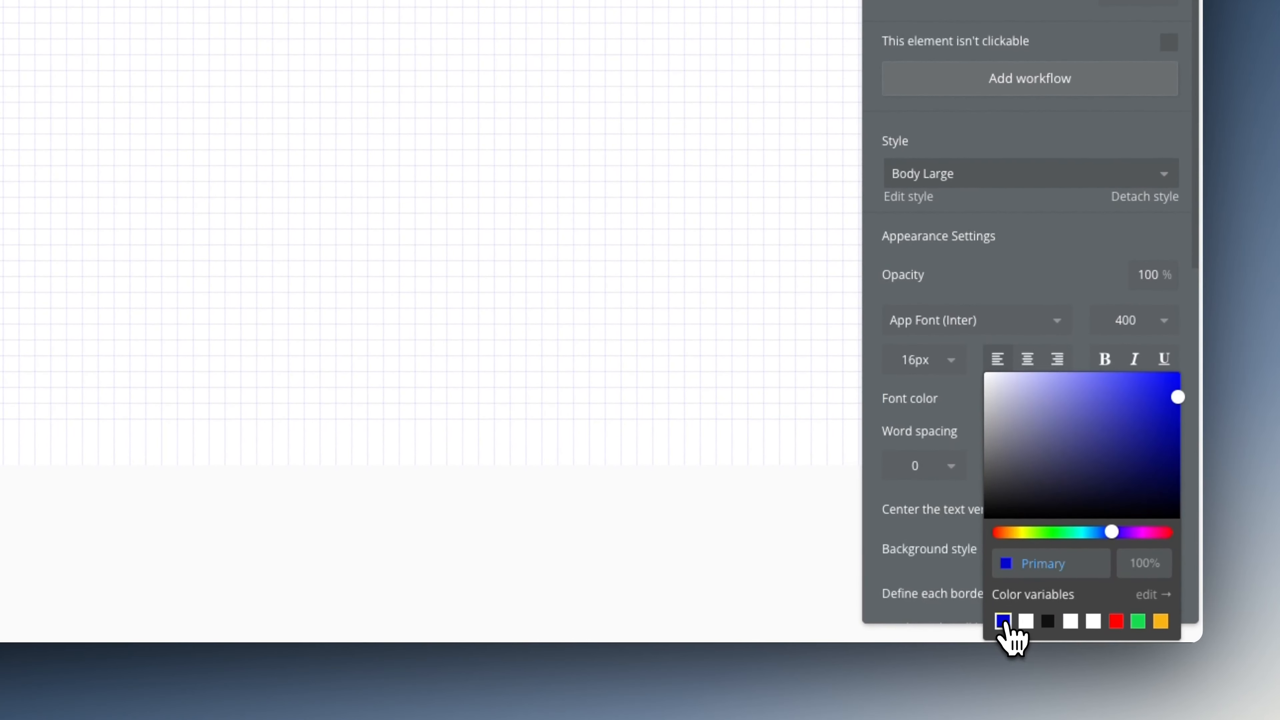
click(1126, 320)
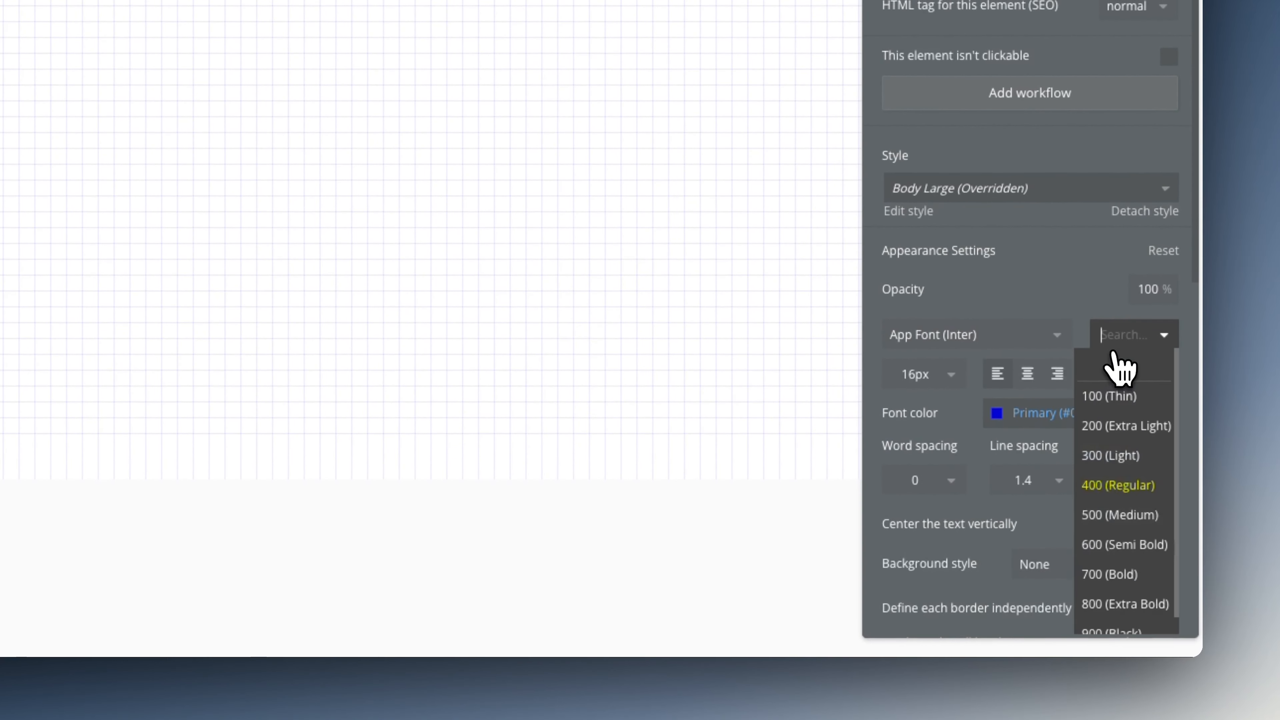
click(1119, 514)
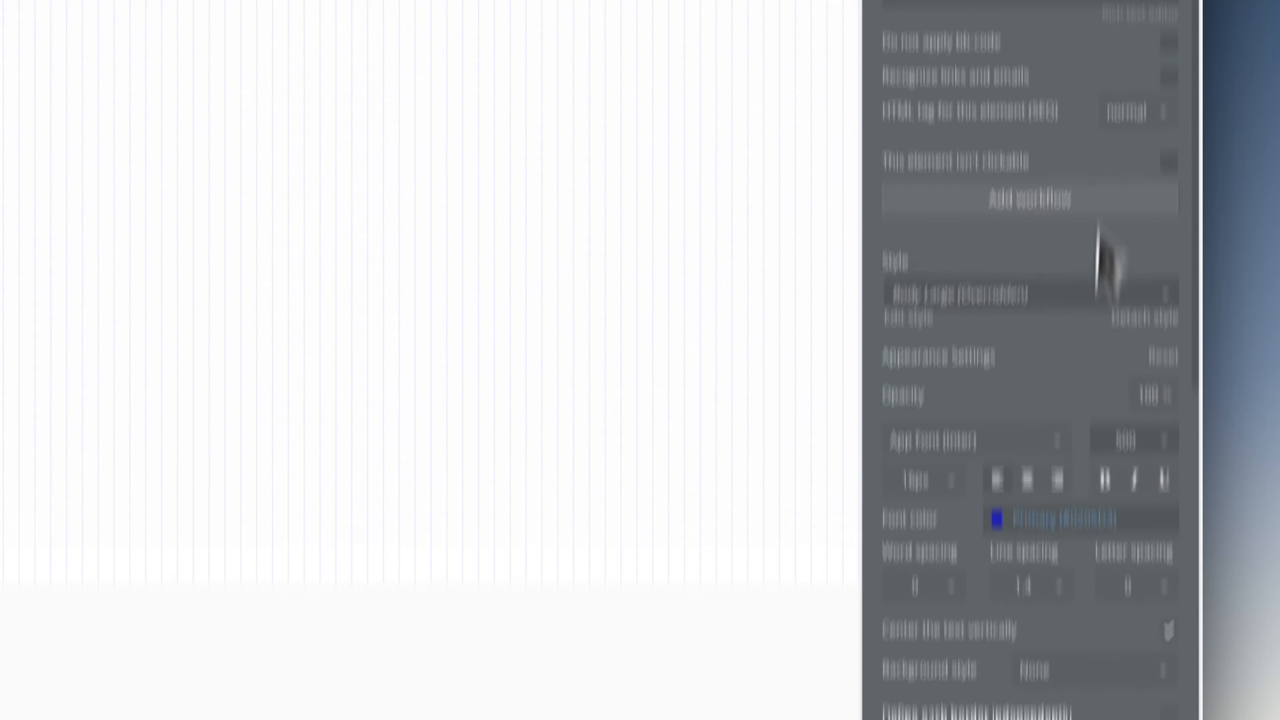
click(1056, 183)
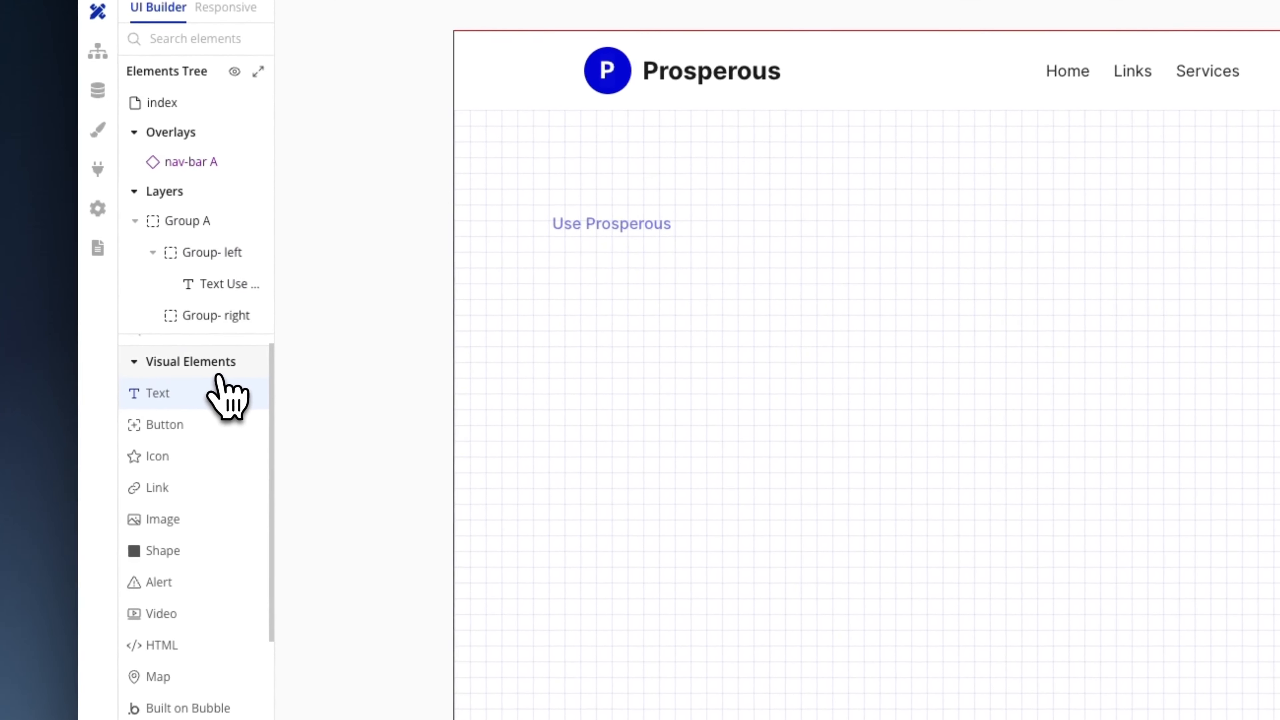
Step: Add a second text element to the left group, below the first, with the content "Use Prosperous effecitivley today"
click(215, 353)
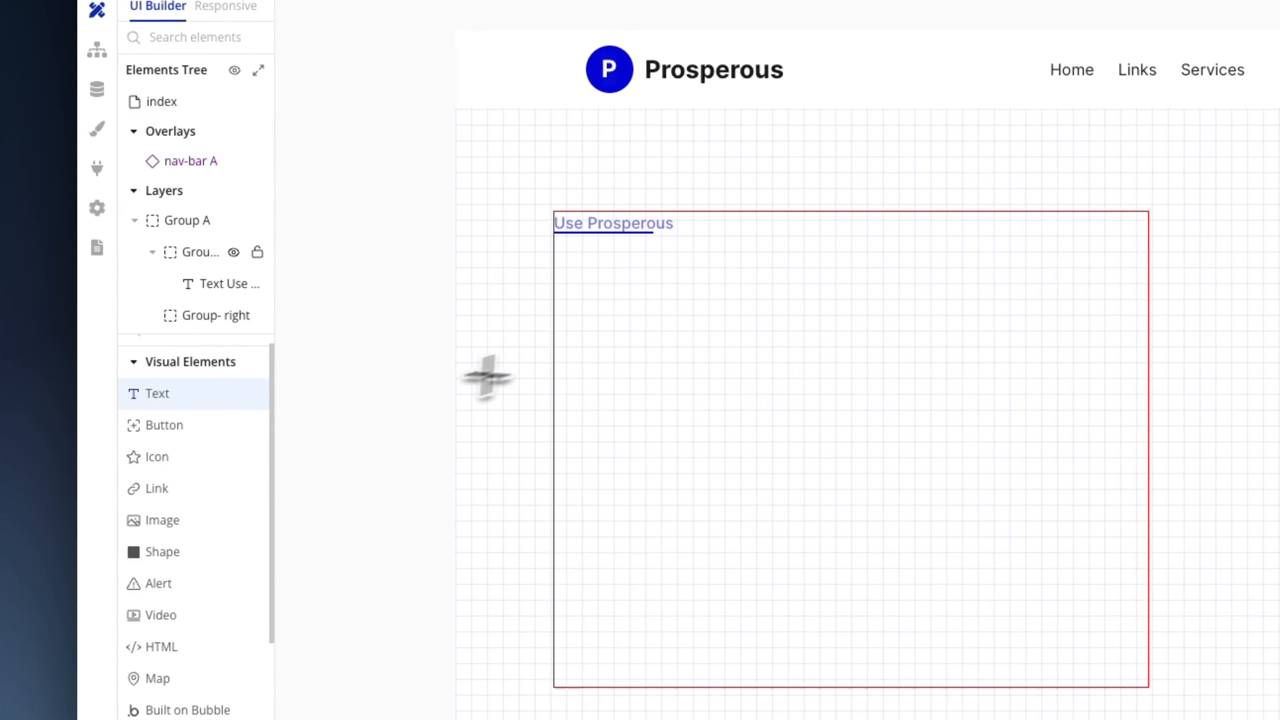
click(615, 303)
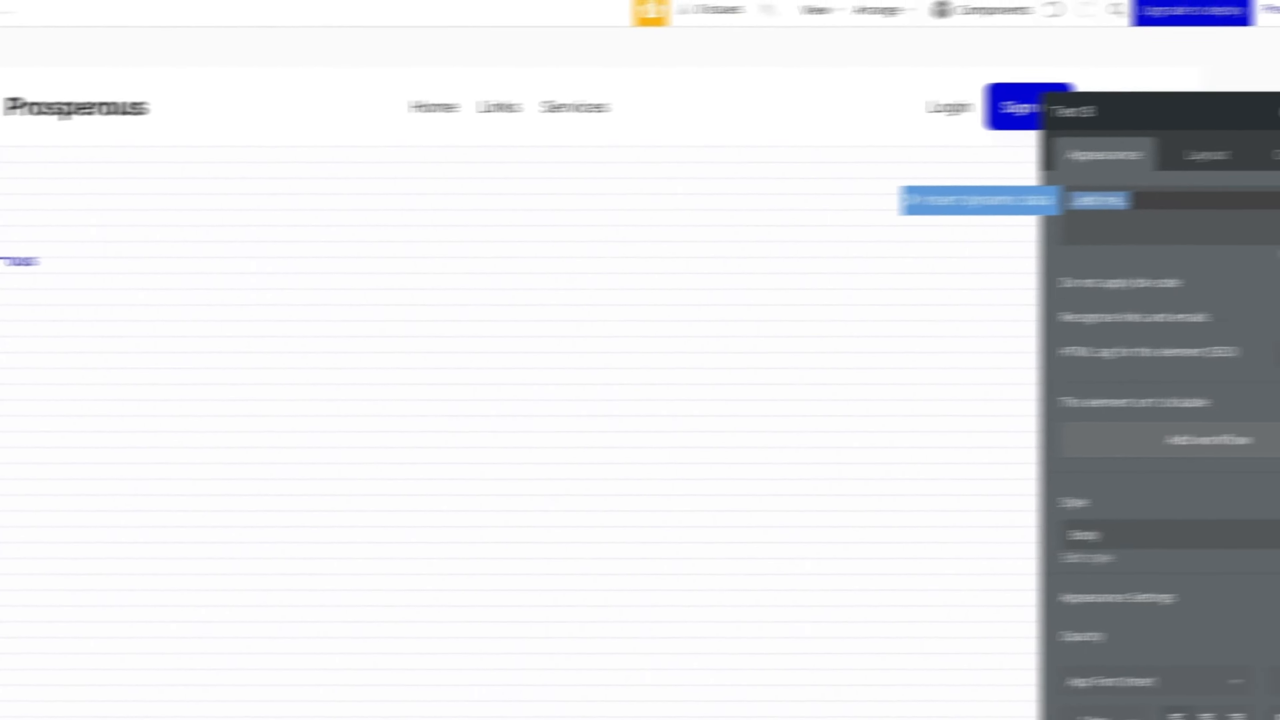
text(Use Prosperous effecitivley today)
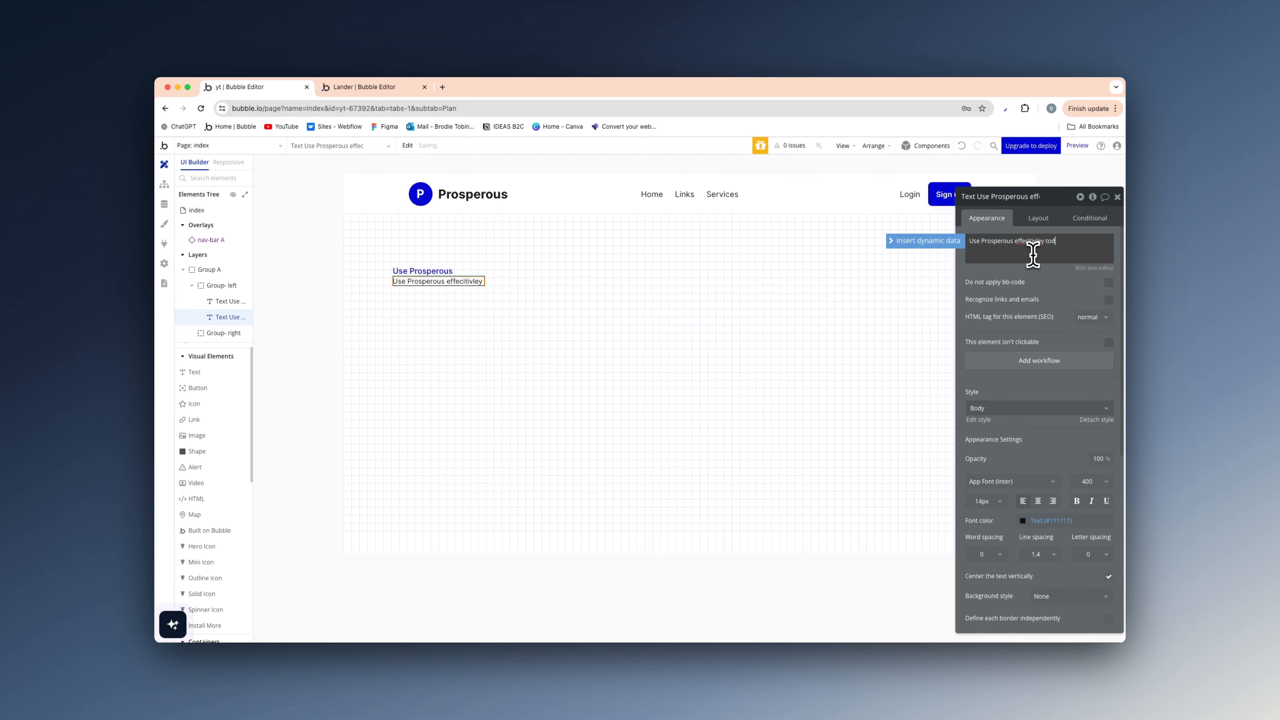
right_click(1023, 245)
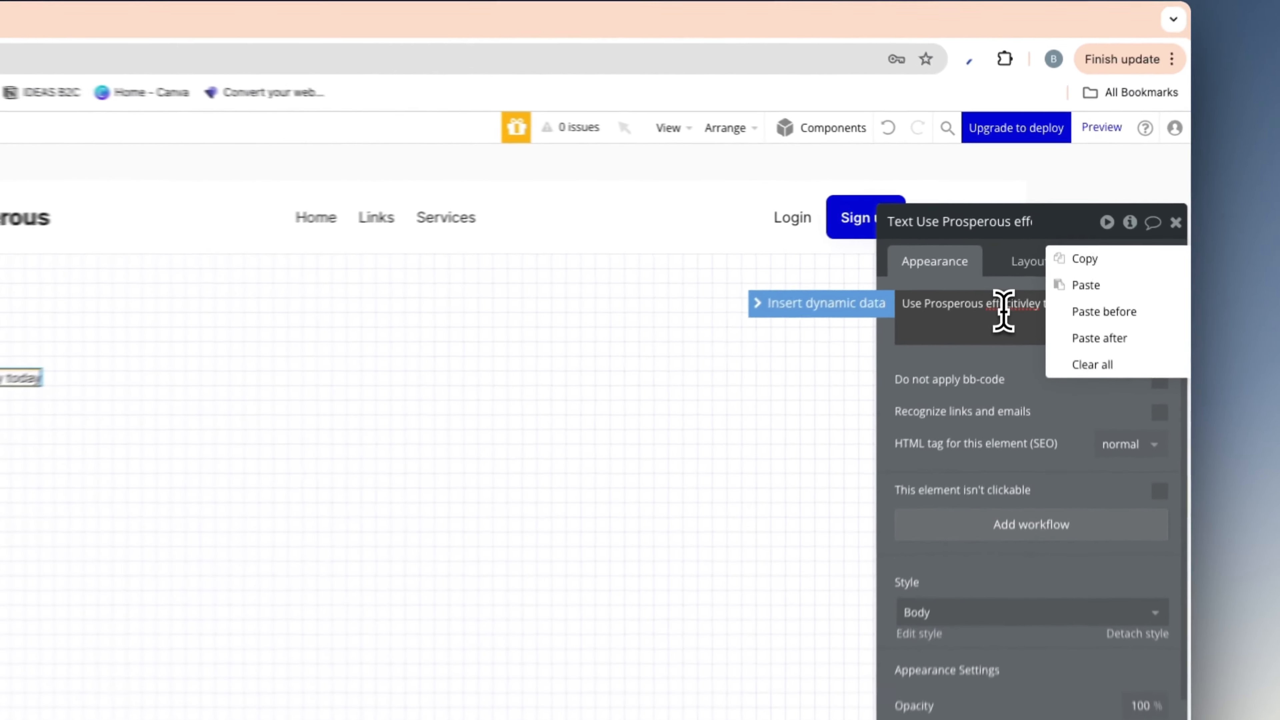
click(1027, 245)
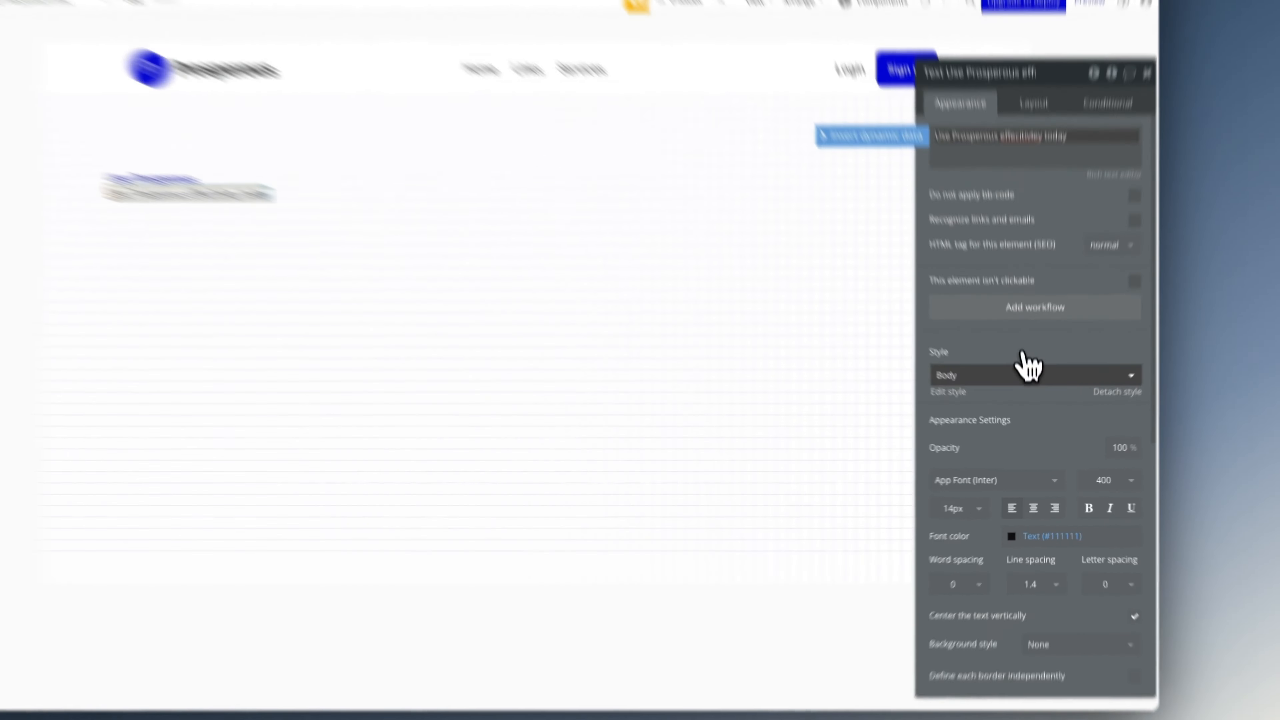
Step: Apply the Heading 1 style to the second text element in the left group
click(1033, 408)
click(1028, 472)
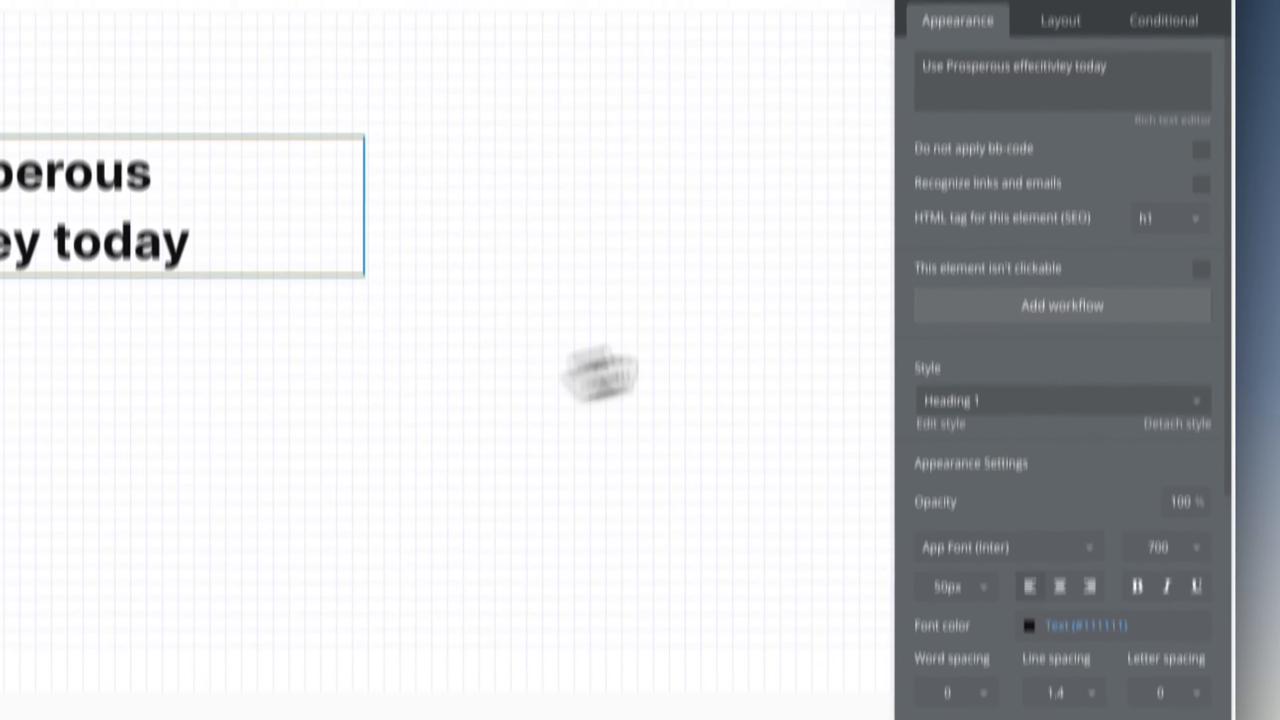
click(1028, 237)
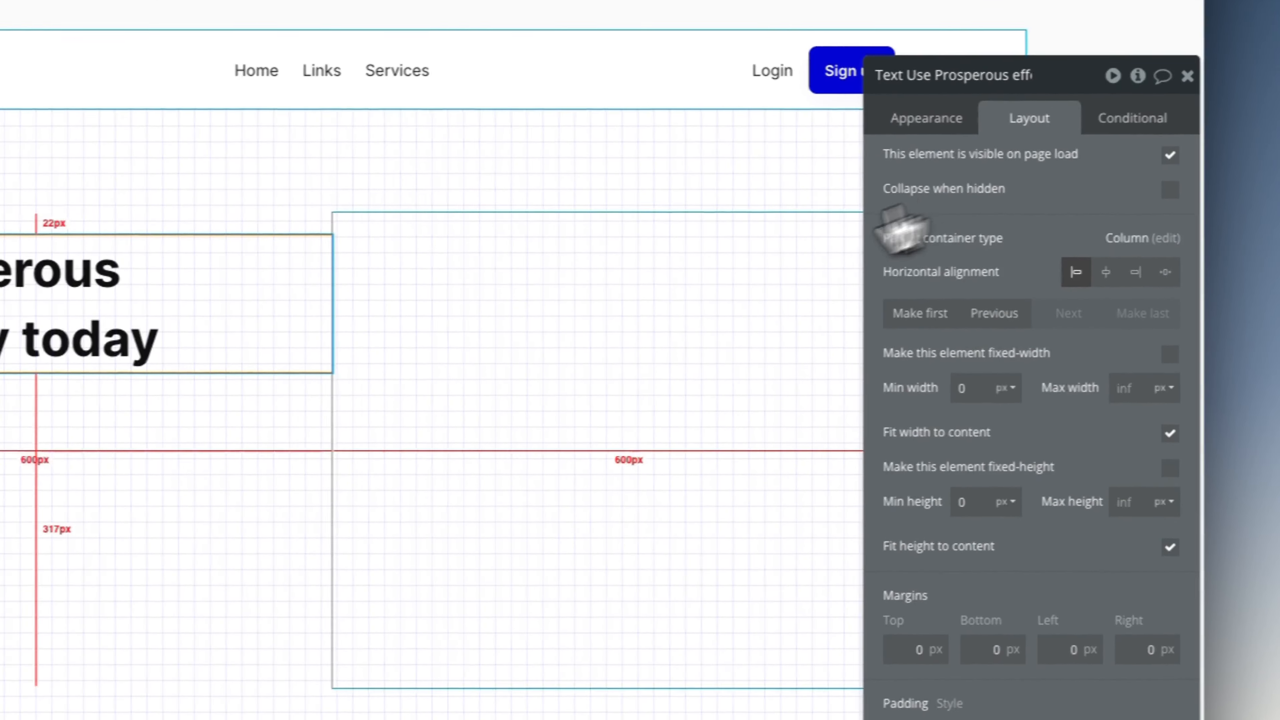
Step: Change the heading text in the left group to "Use Prosperous effectivley today"
click(243, 431)
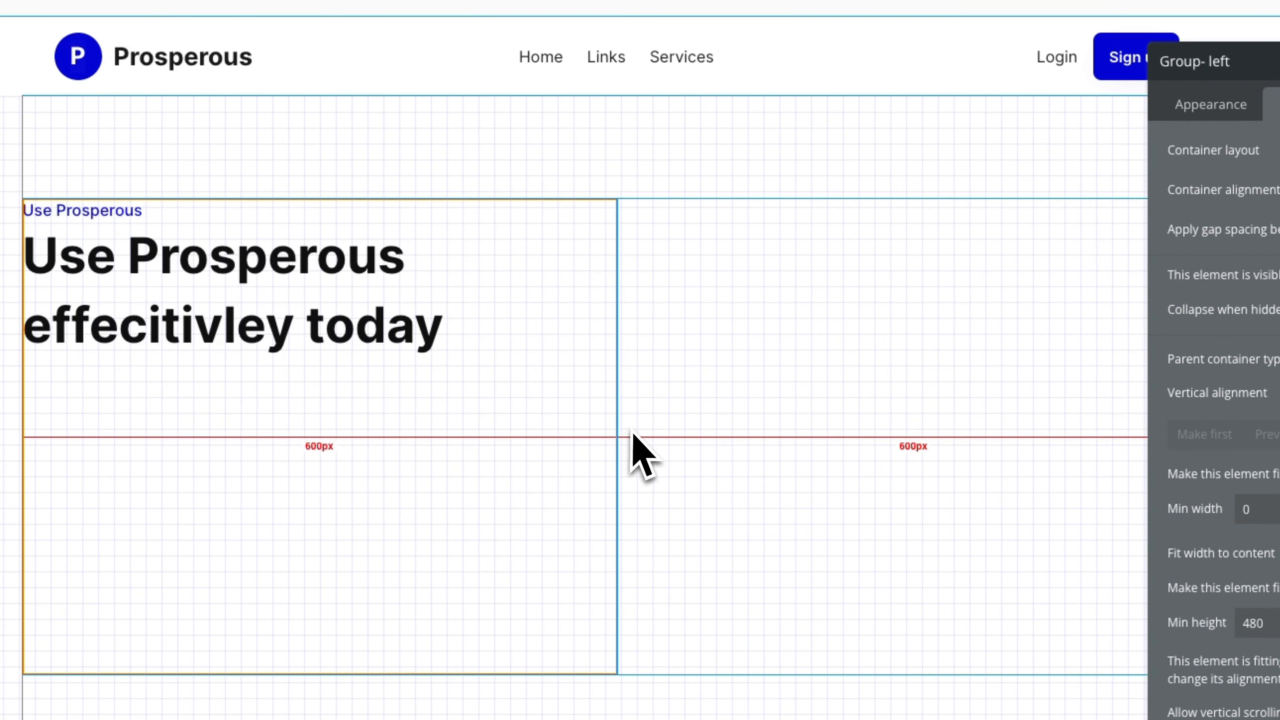
click(257, 335)
click(1020, 261)
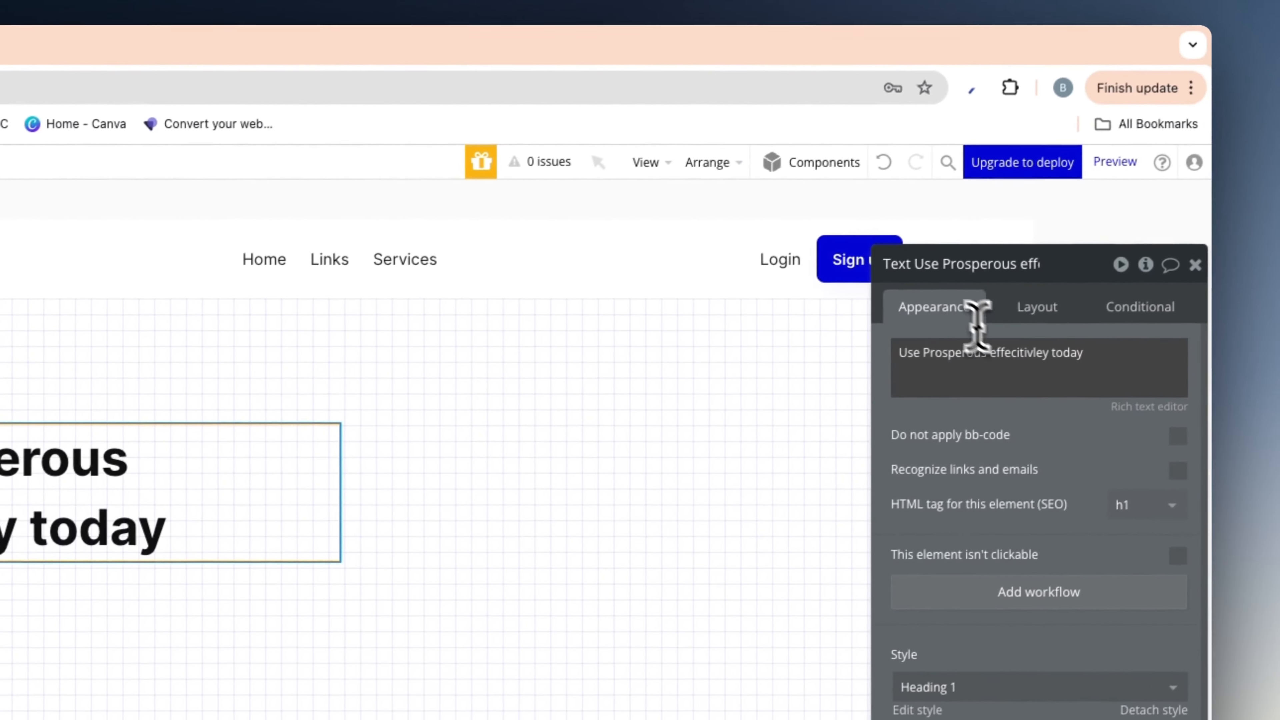
click(1027, 362)
click(1029, 363)
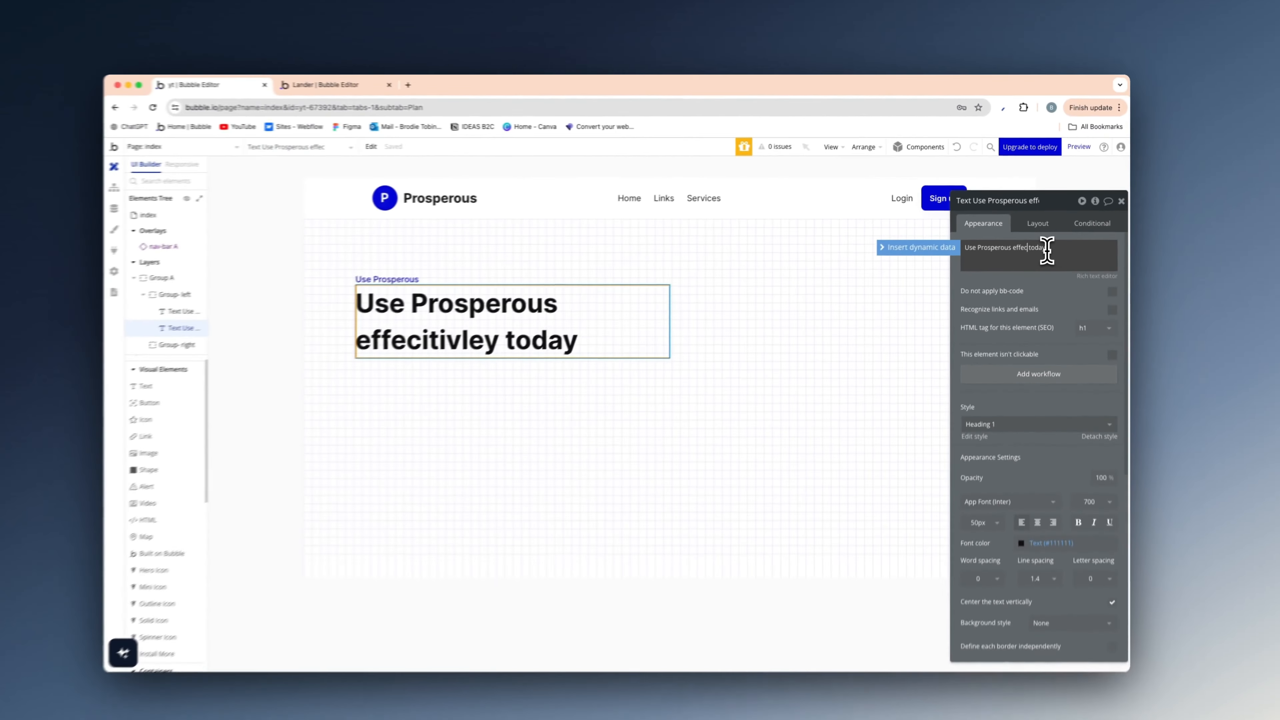
text(l)
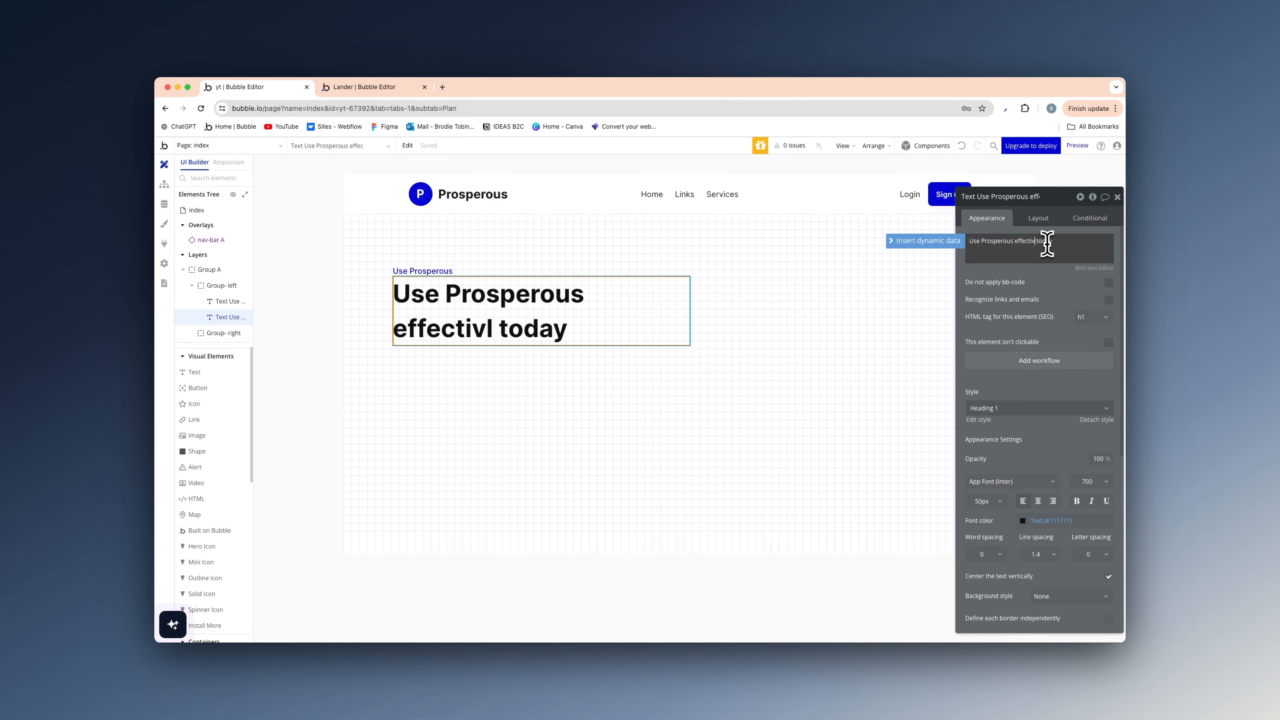
key(BackSpace)
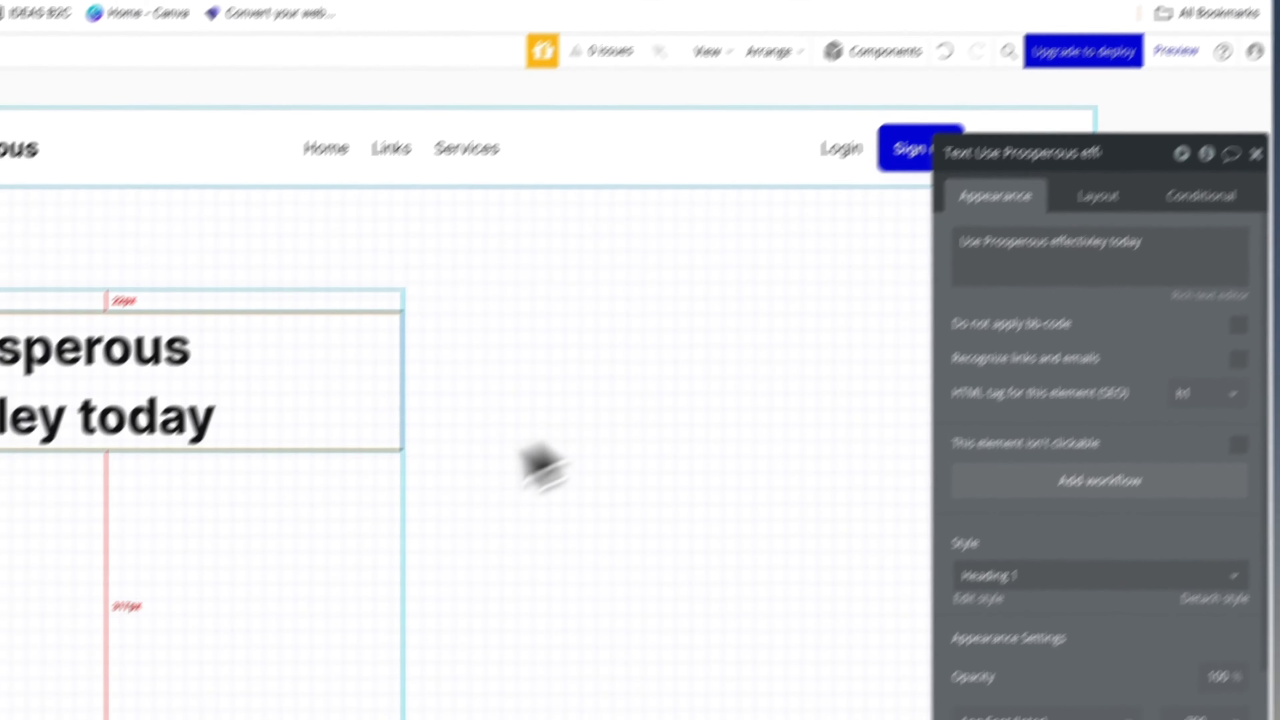
Step: Enable gap spacing between elements in the left group and set its row gap to 48 px
click(1058, 194)
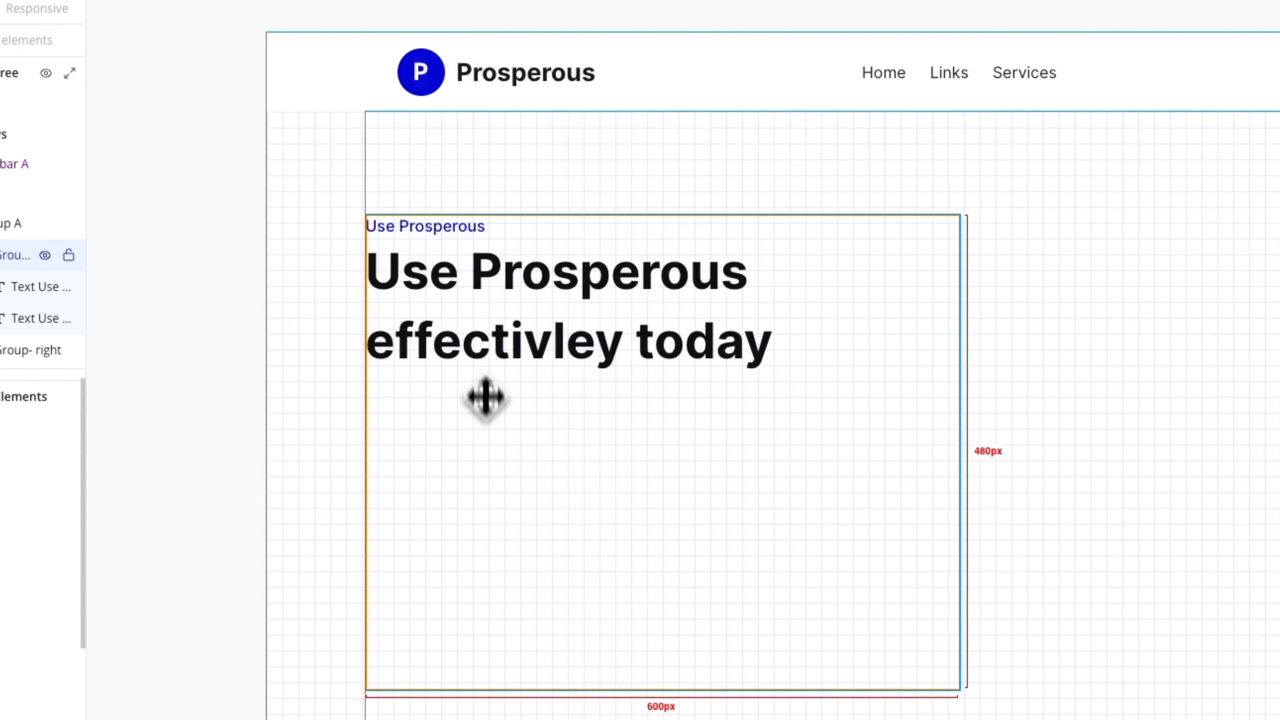
double_click(468, 434)
click(1169, 261)
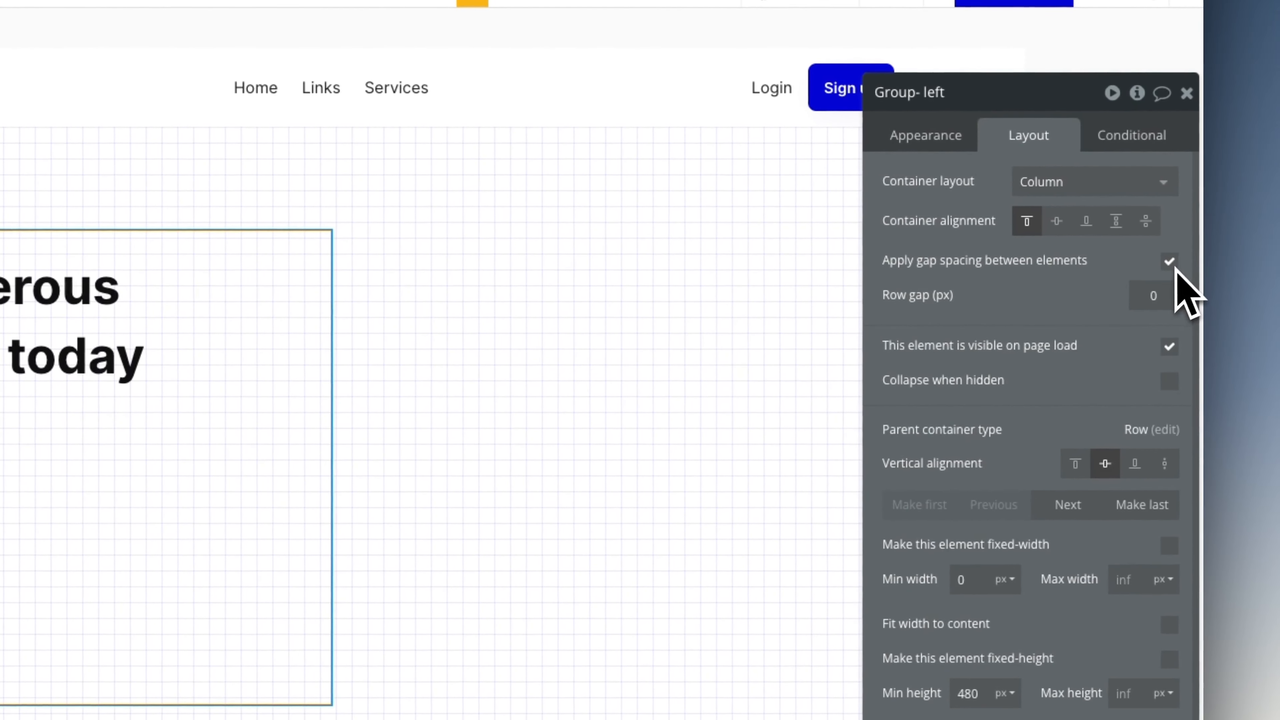
click(1153, 295)
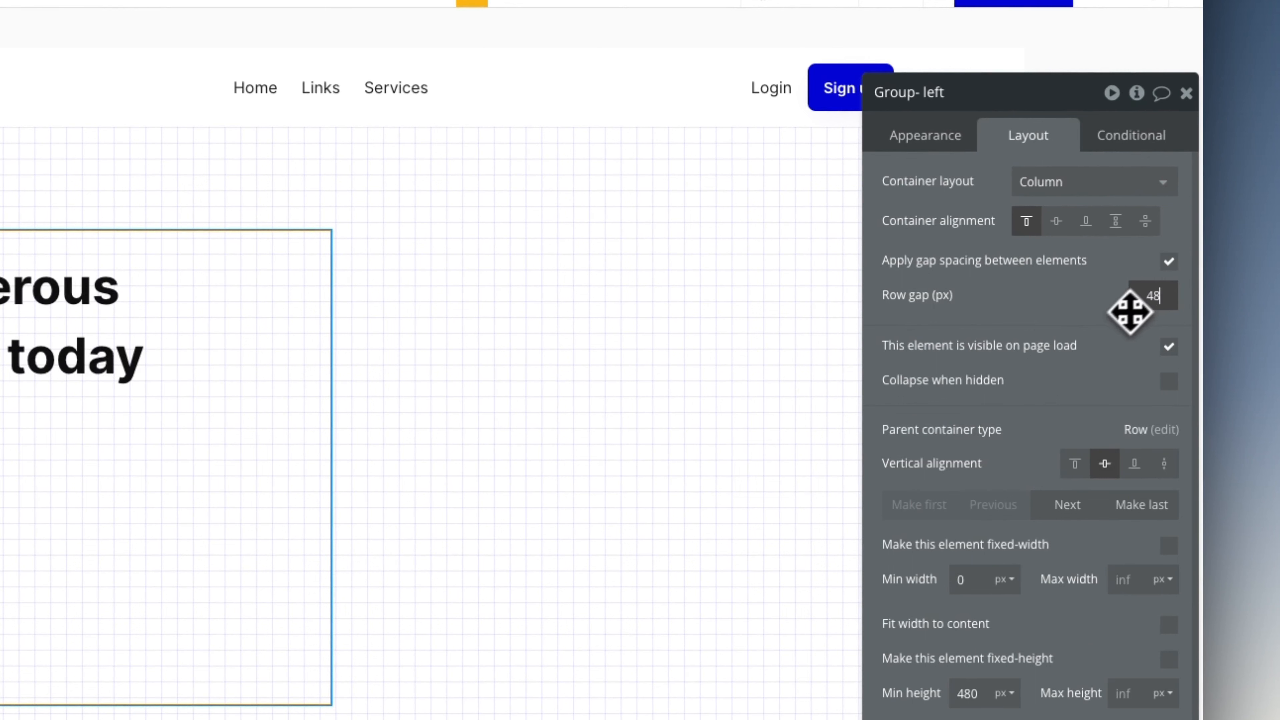
click(1107, 306)
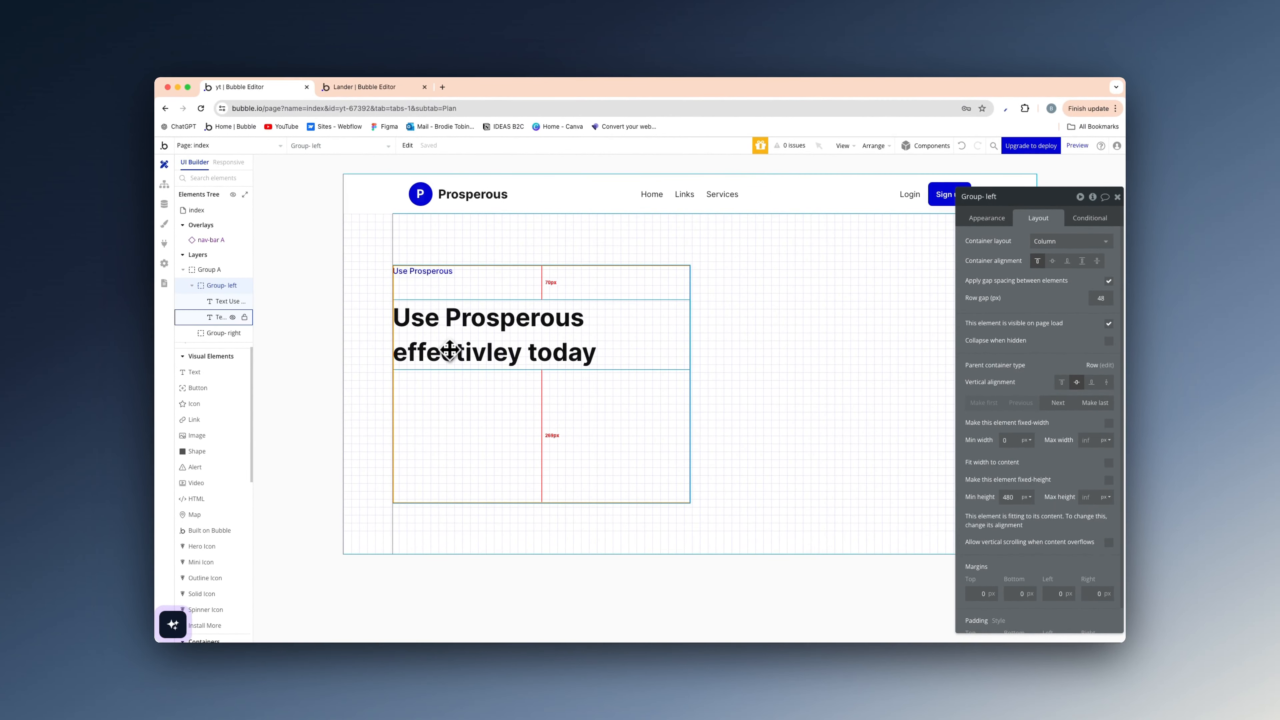
click(323, 338)
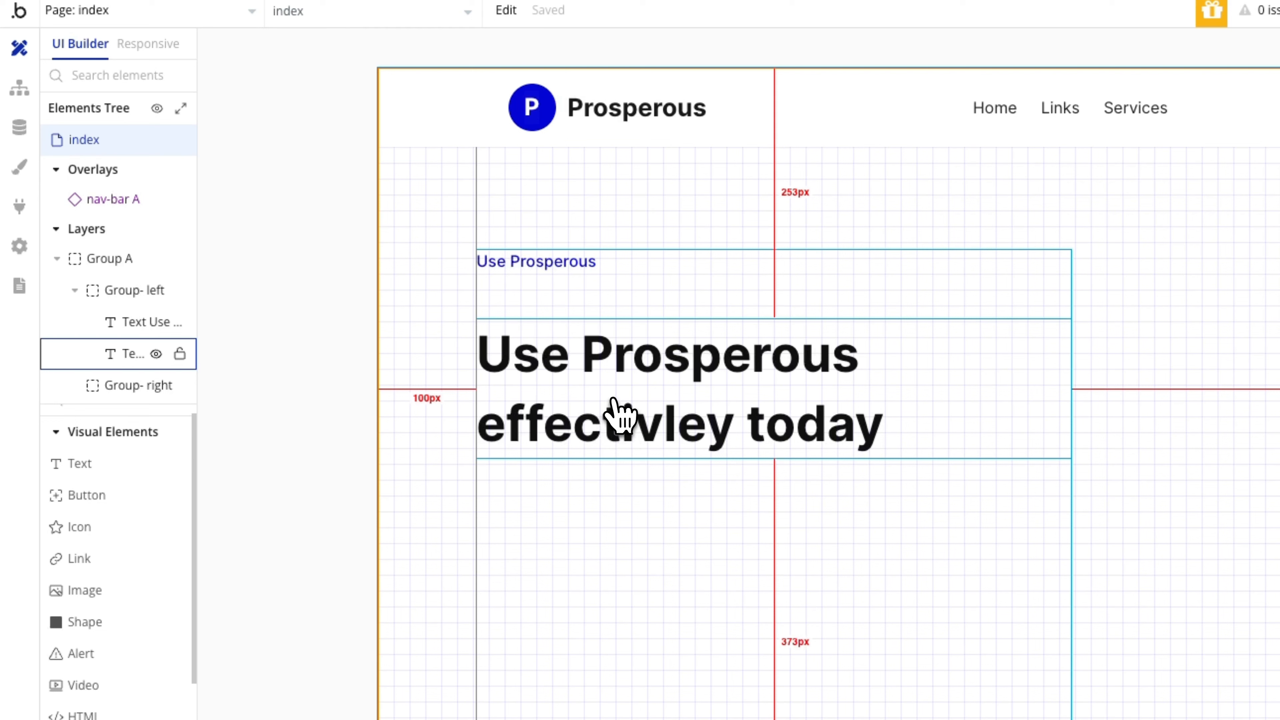
Step: Group the small "Use Prosperous" text and the heading together in a column container inside the left group
click(617, 411)
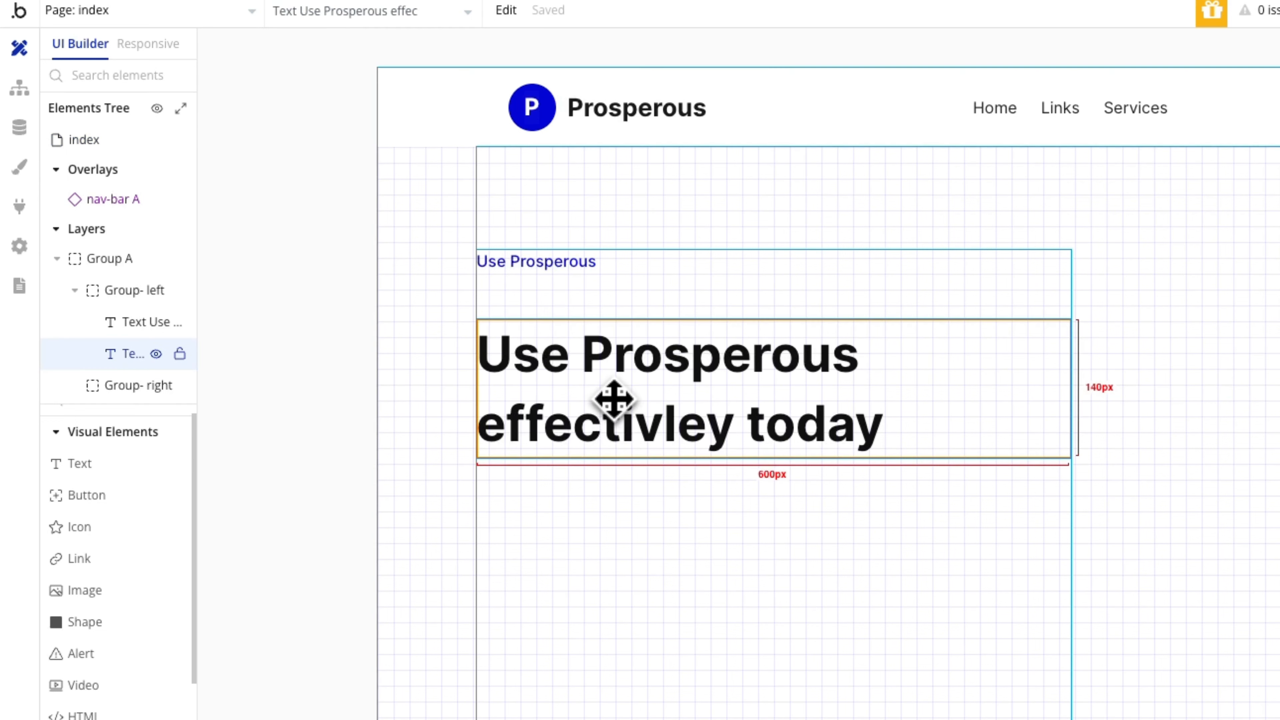
shift+click(583, 262)
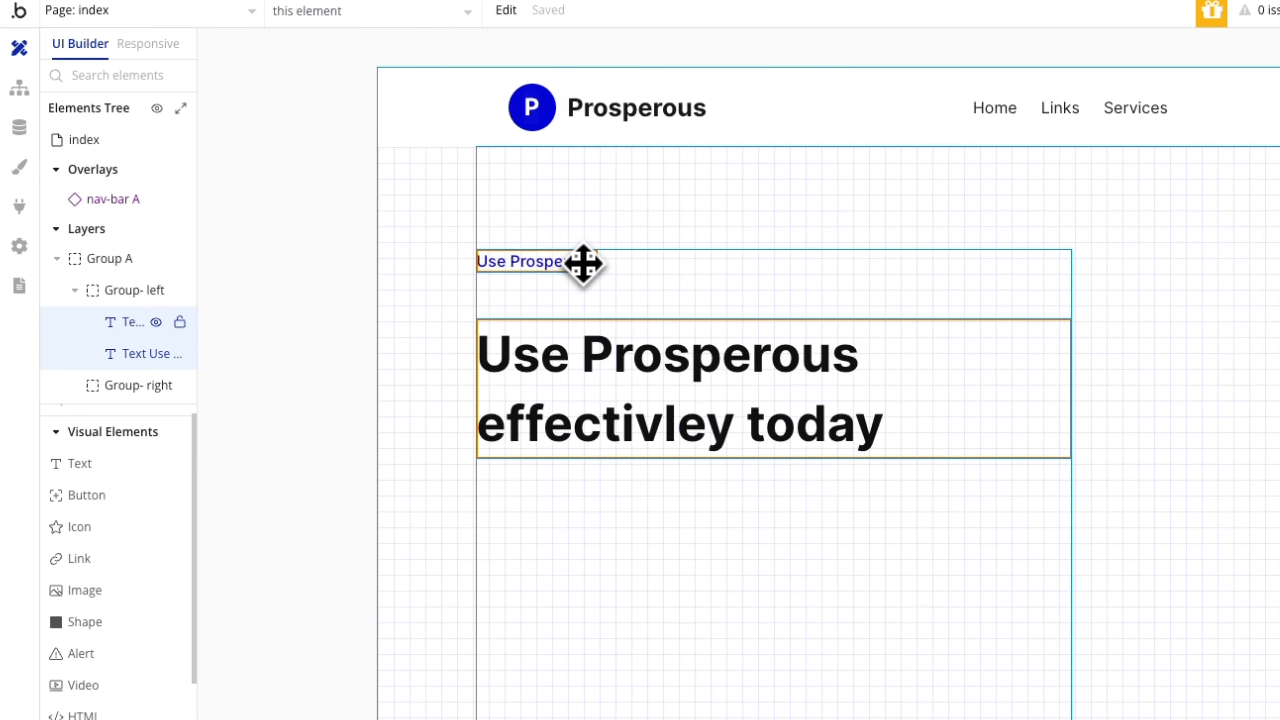
right_click(582, 267)
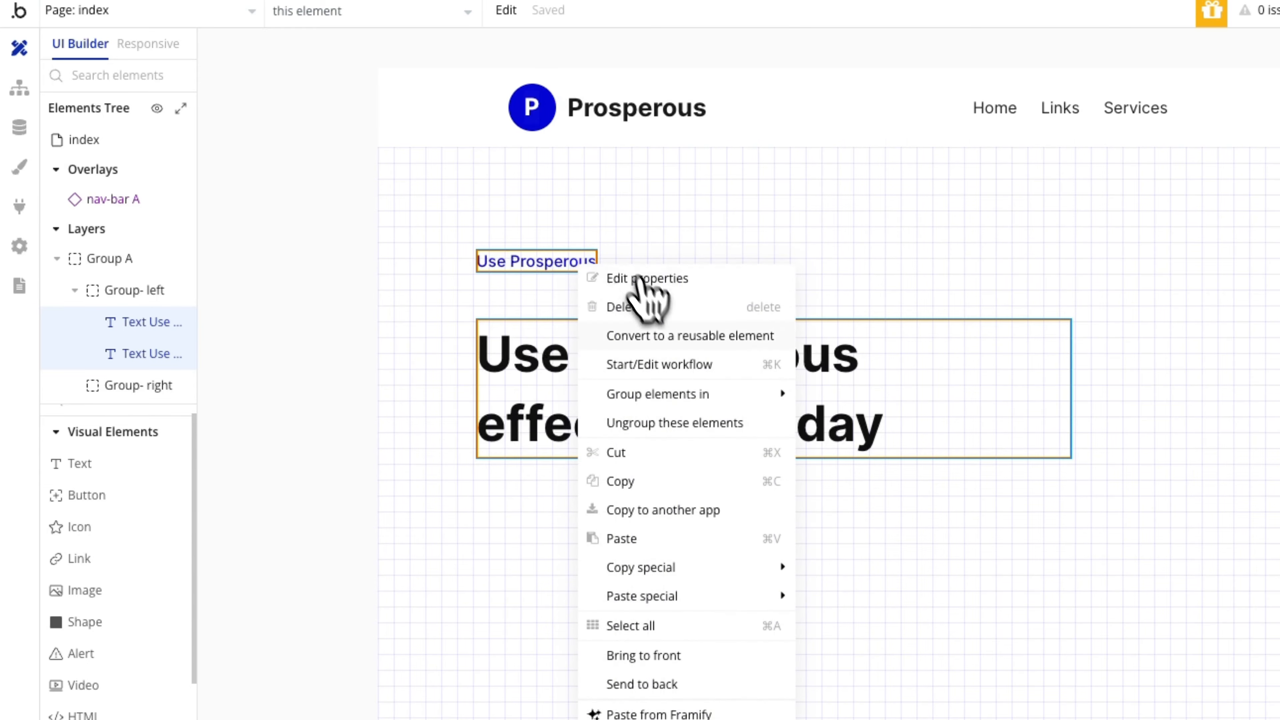
mouse_move(680, 395)
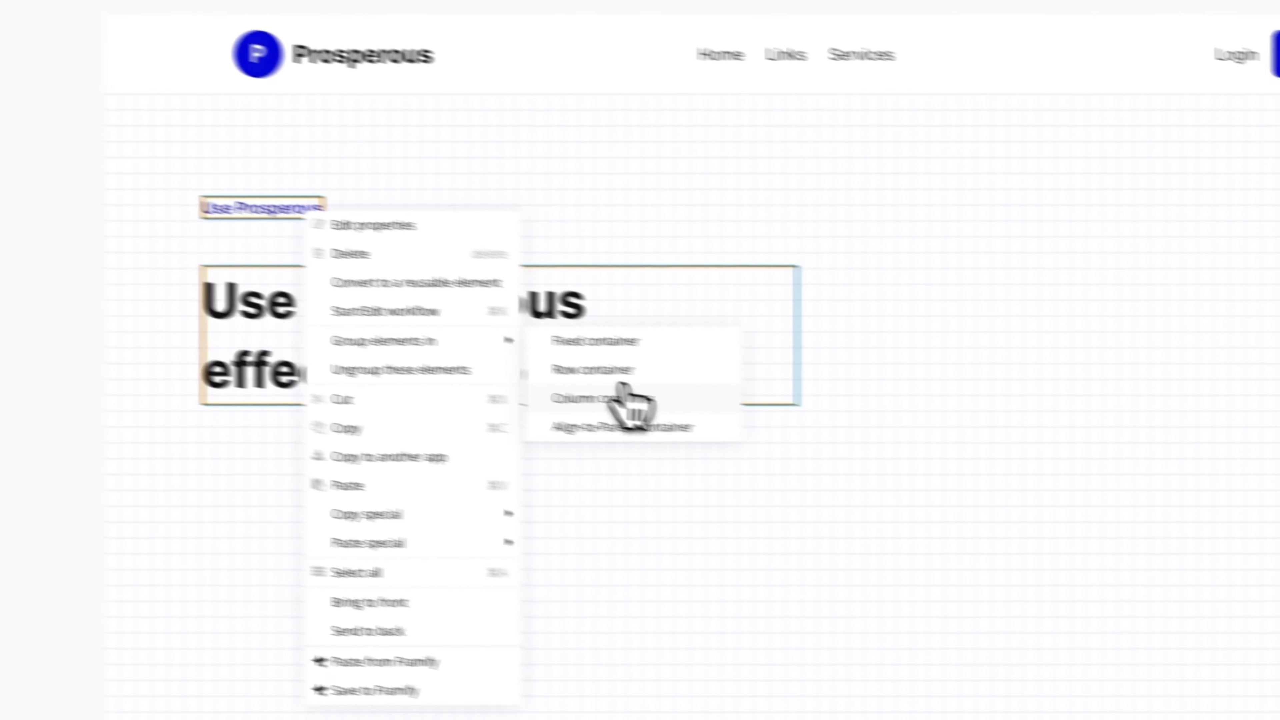
click(887, 452)
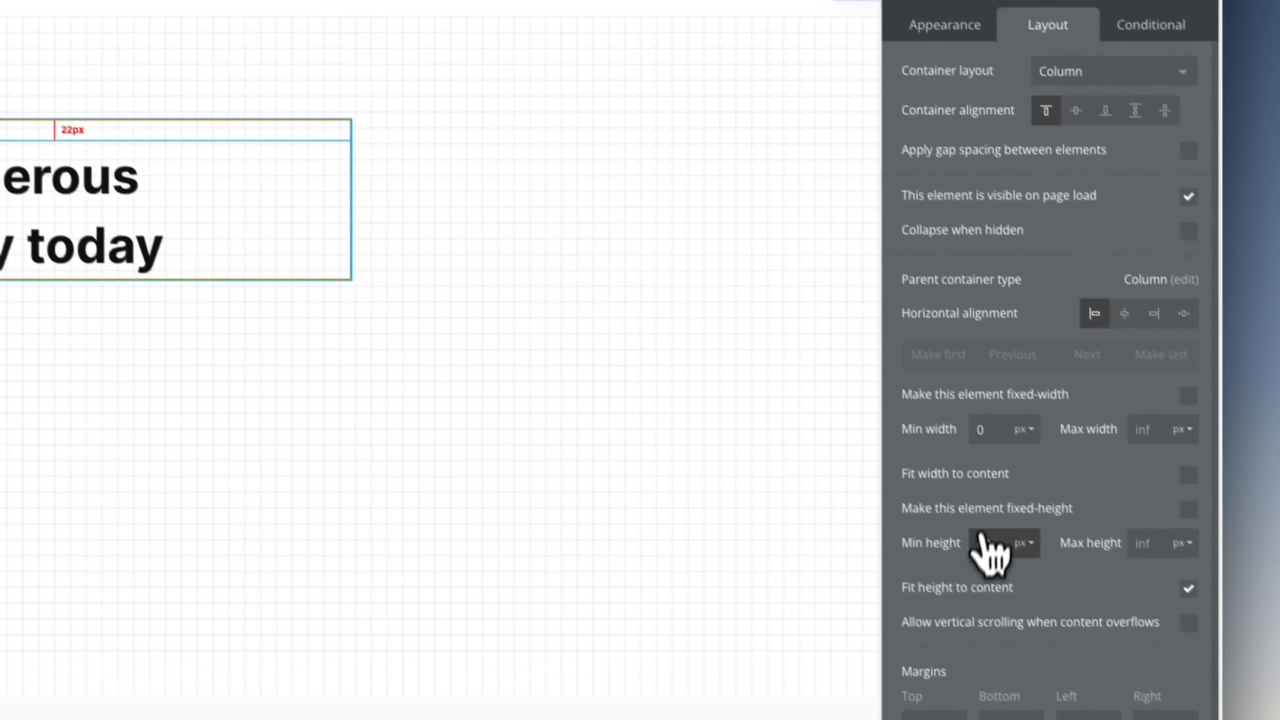
Step: Enable gap spacing in the new column container around the two texts and set its row gap to 16 px
double_click(966, 524)
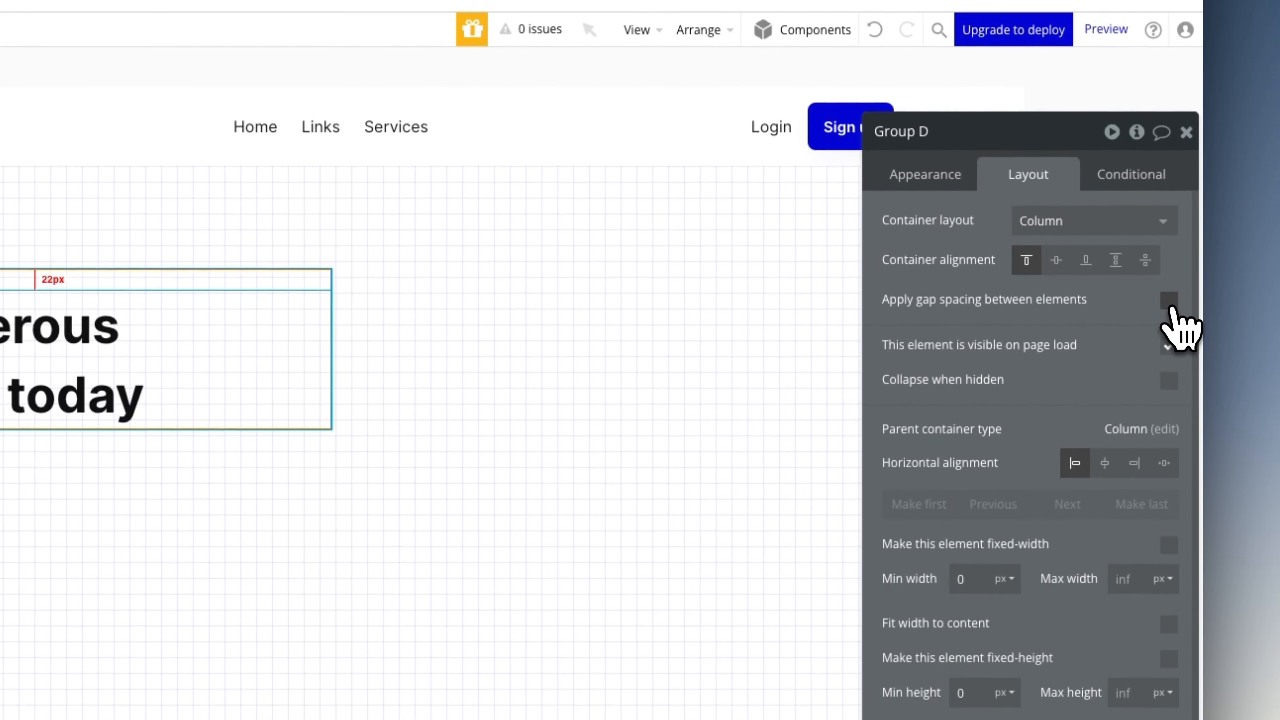
click(1169, 301)
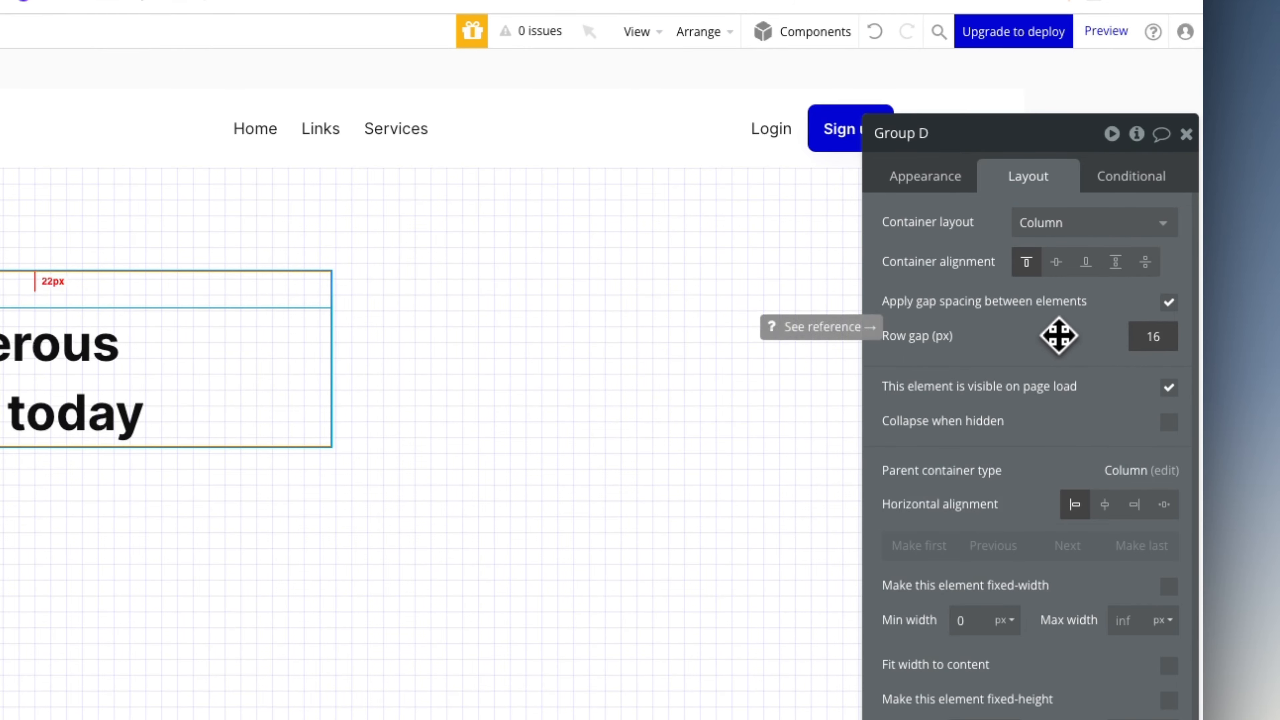
click(469, 494)
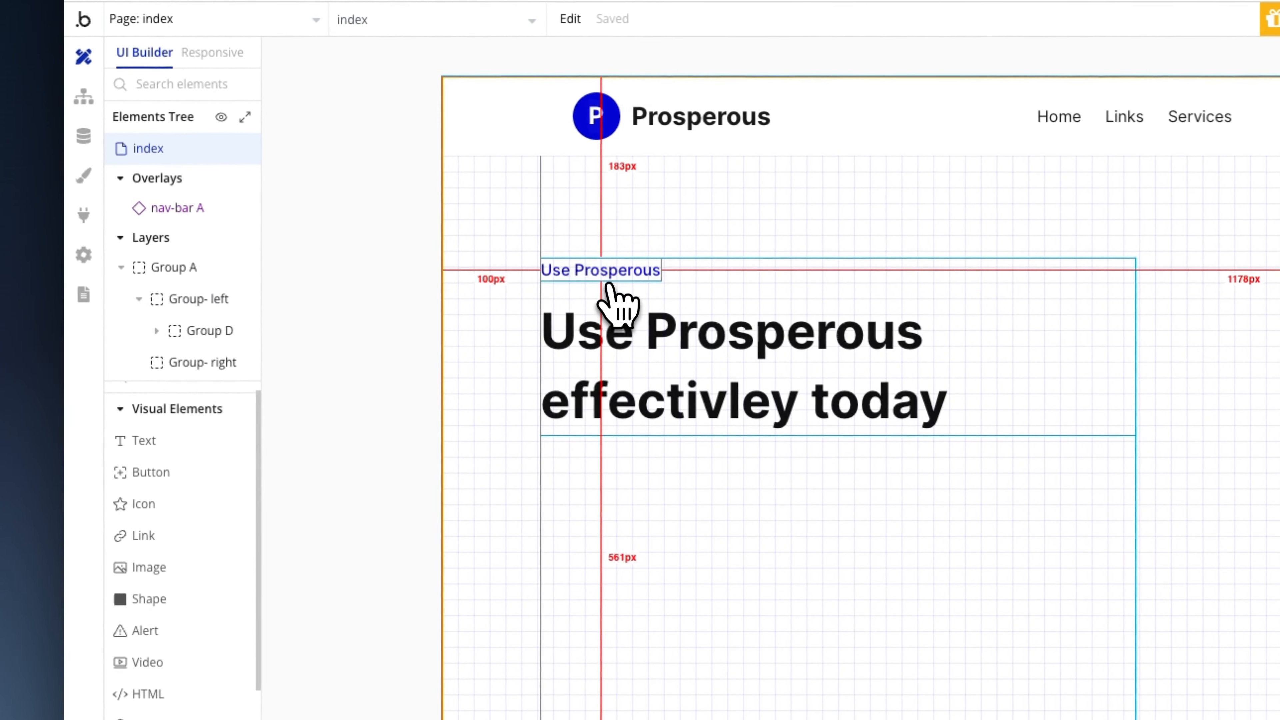
Step: Add an input field to the left group, below the heading
click(748, 590)
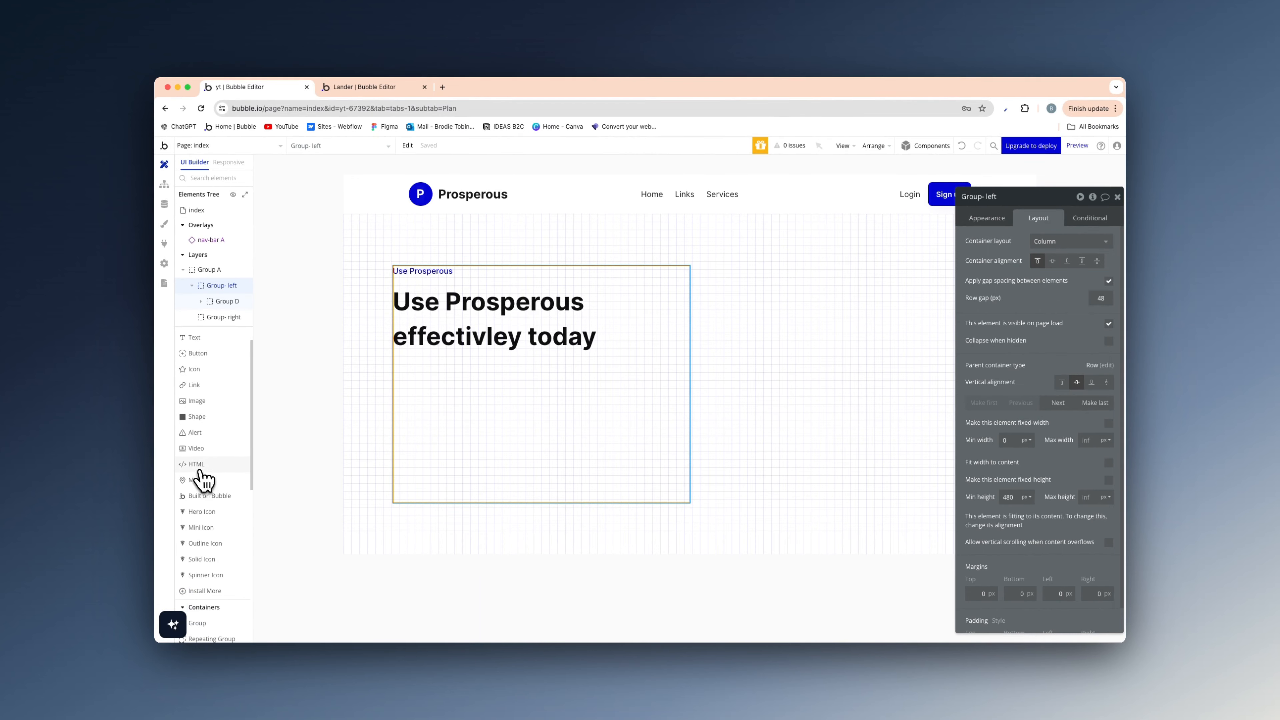
scroll(215, 456, down, 5)
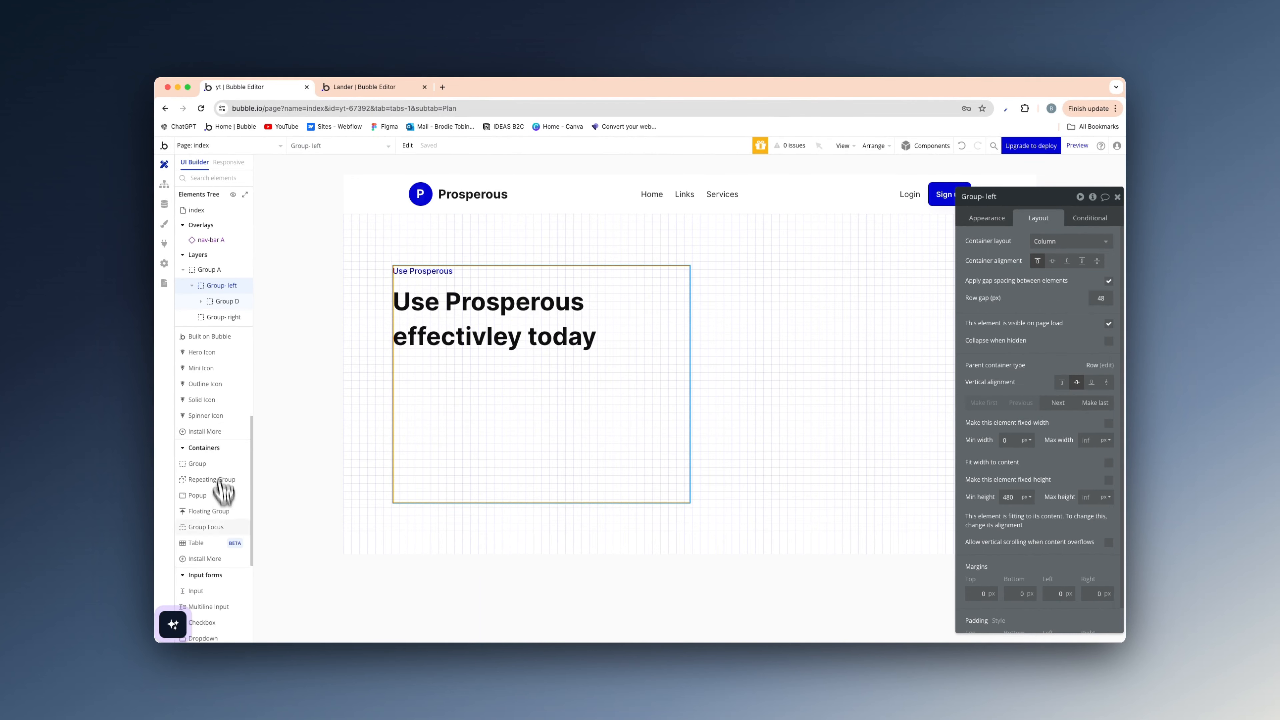
click(194, 603)
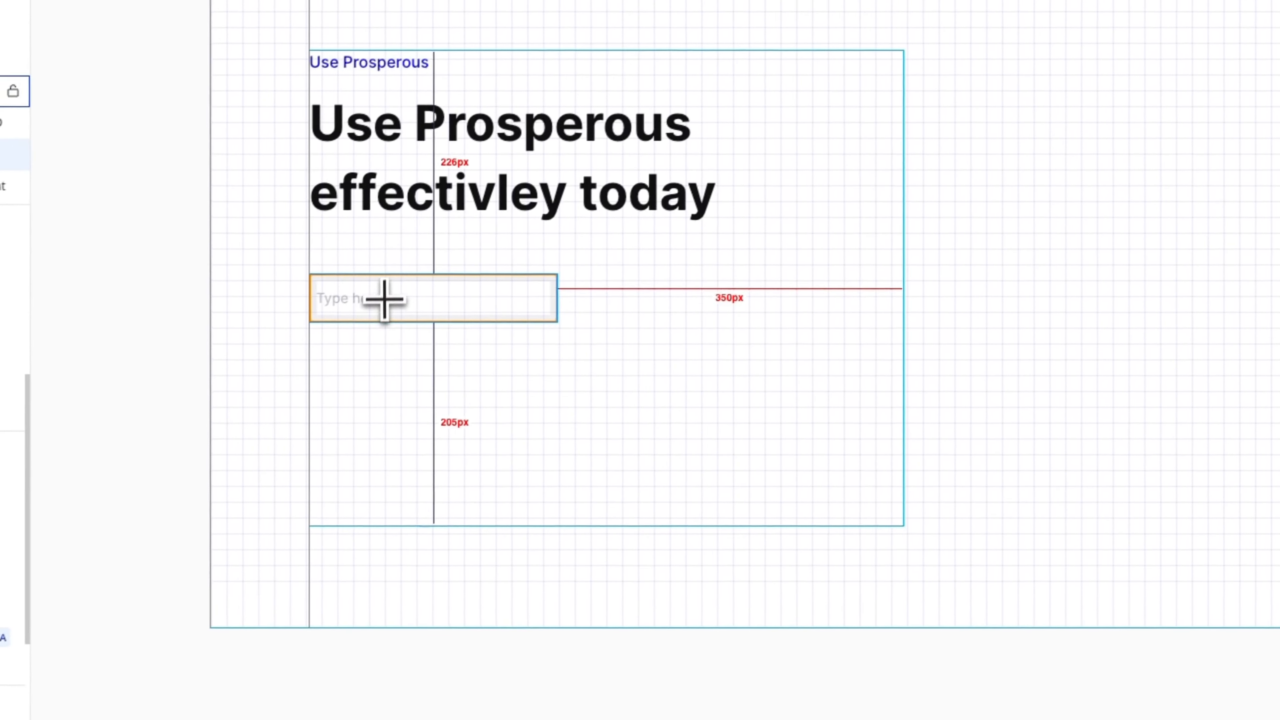
Step: Give the input below the heading a flat white (#FFFFFF) background and a corner roundness of 10
click(384, 299)
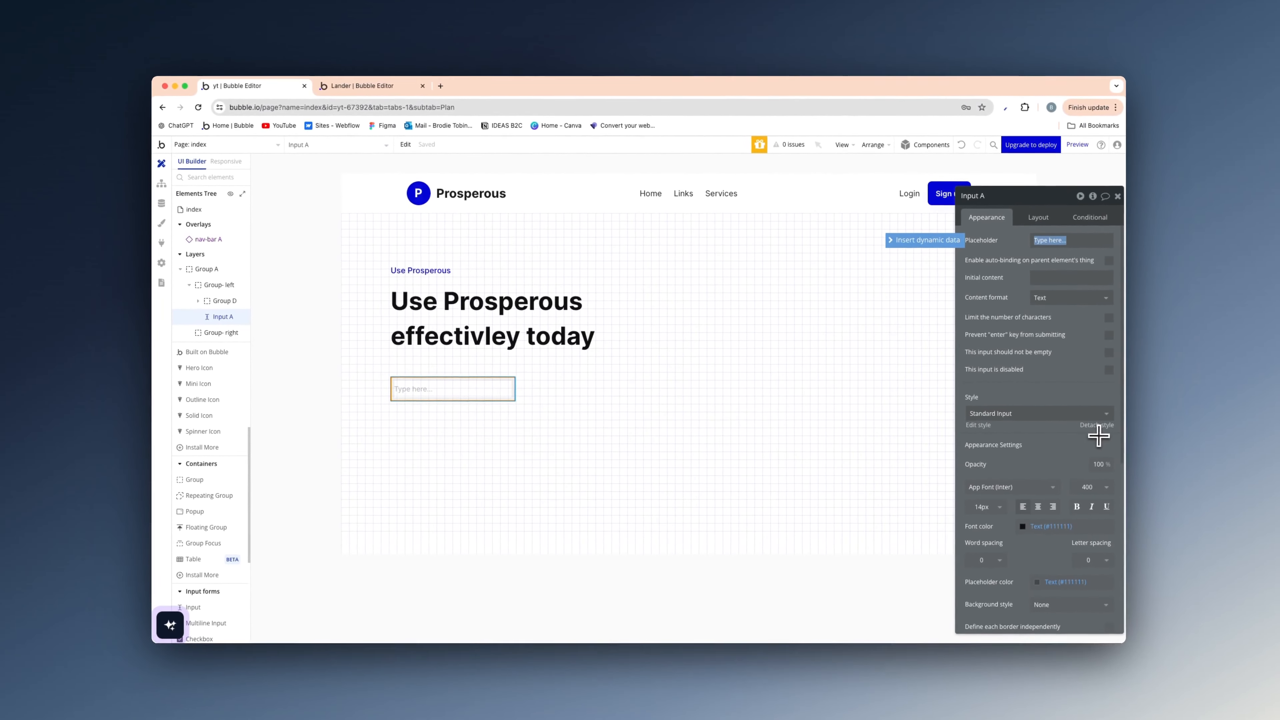
scroll(1134, 424, down, 4)
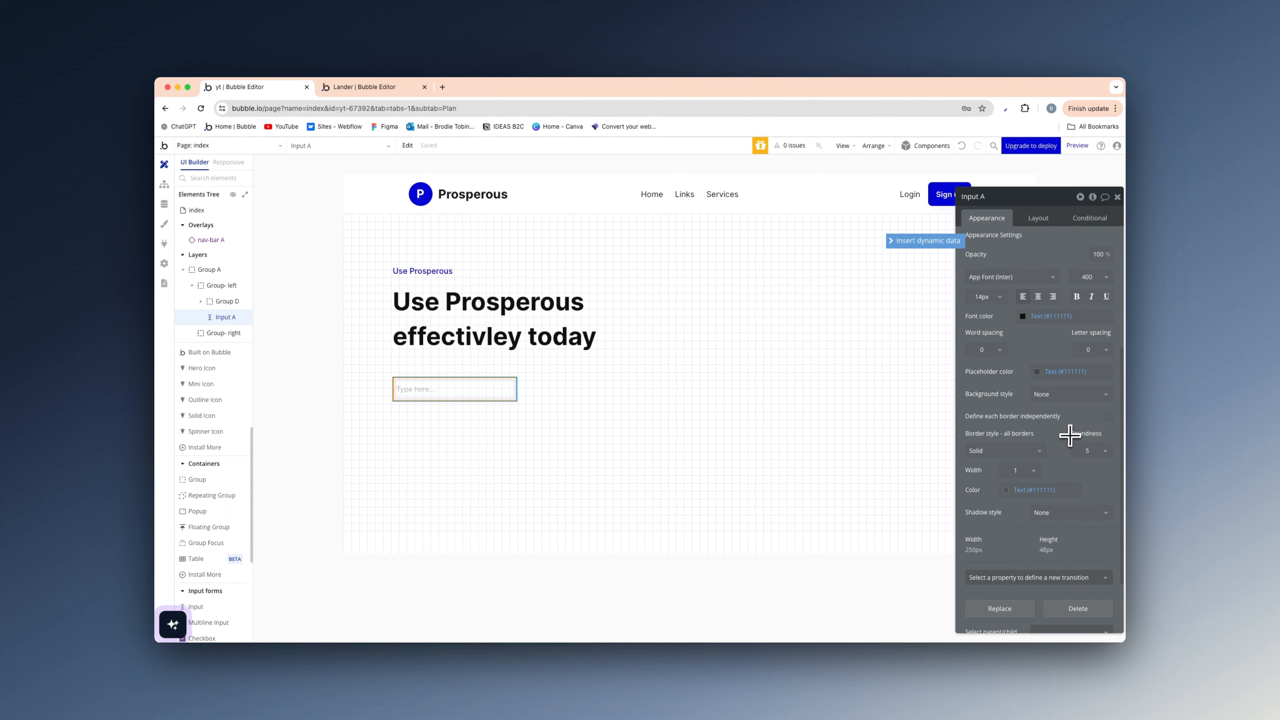
scroll(1056, 422, up, 3)
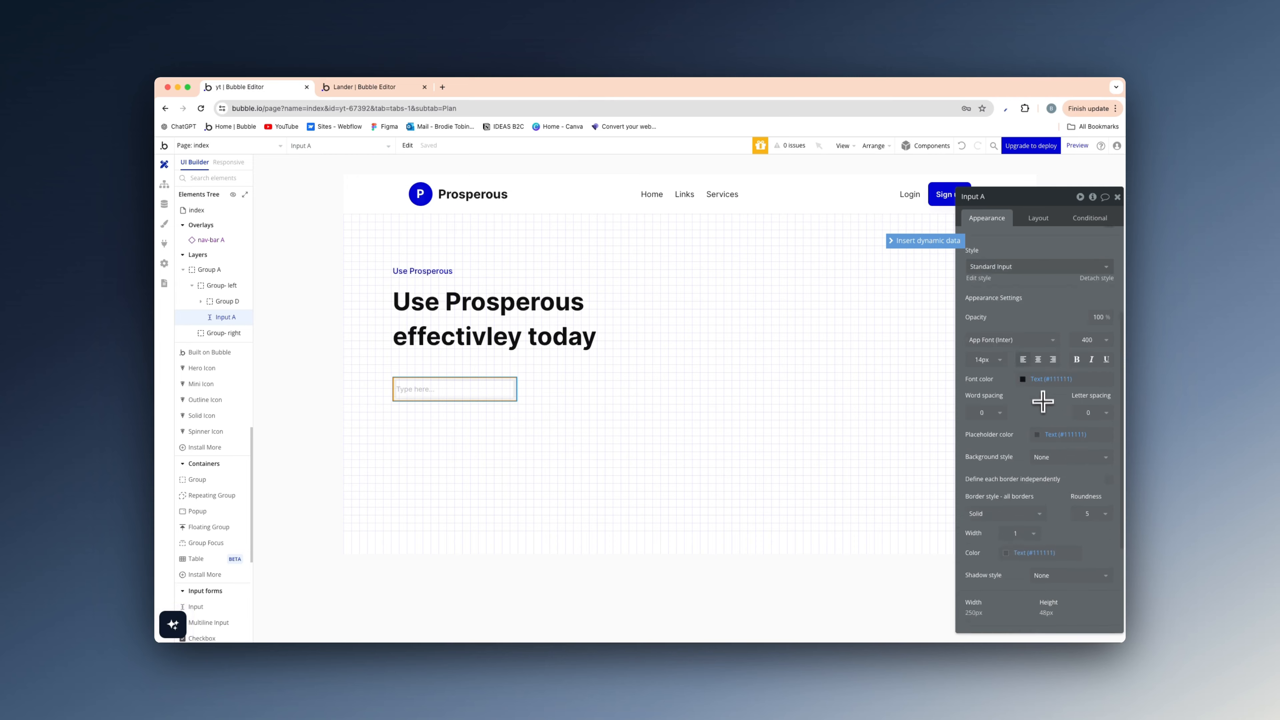
scroll(1056, 429, down, 2)
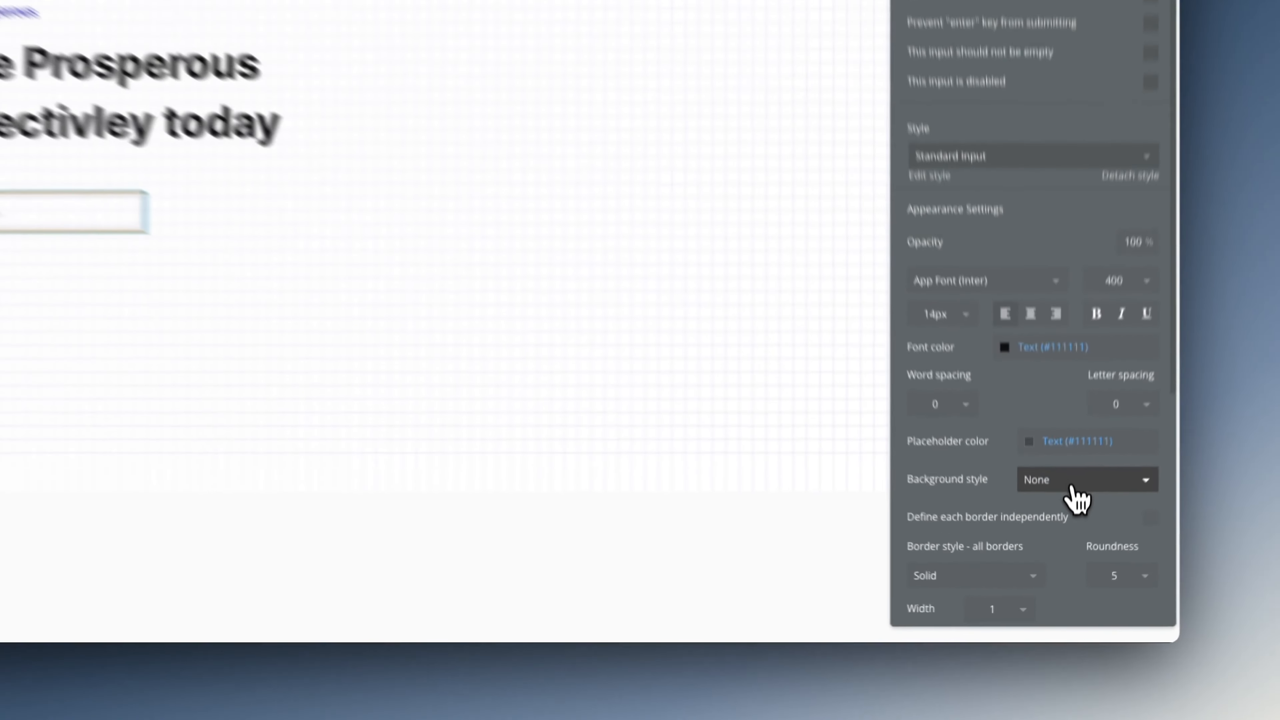
click(1058, 492)
click(1058, 539)
scroll(1018, 418, down, 1)
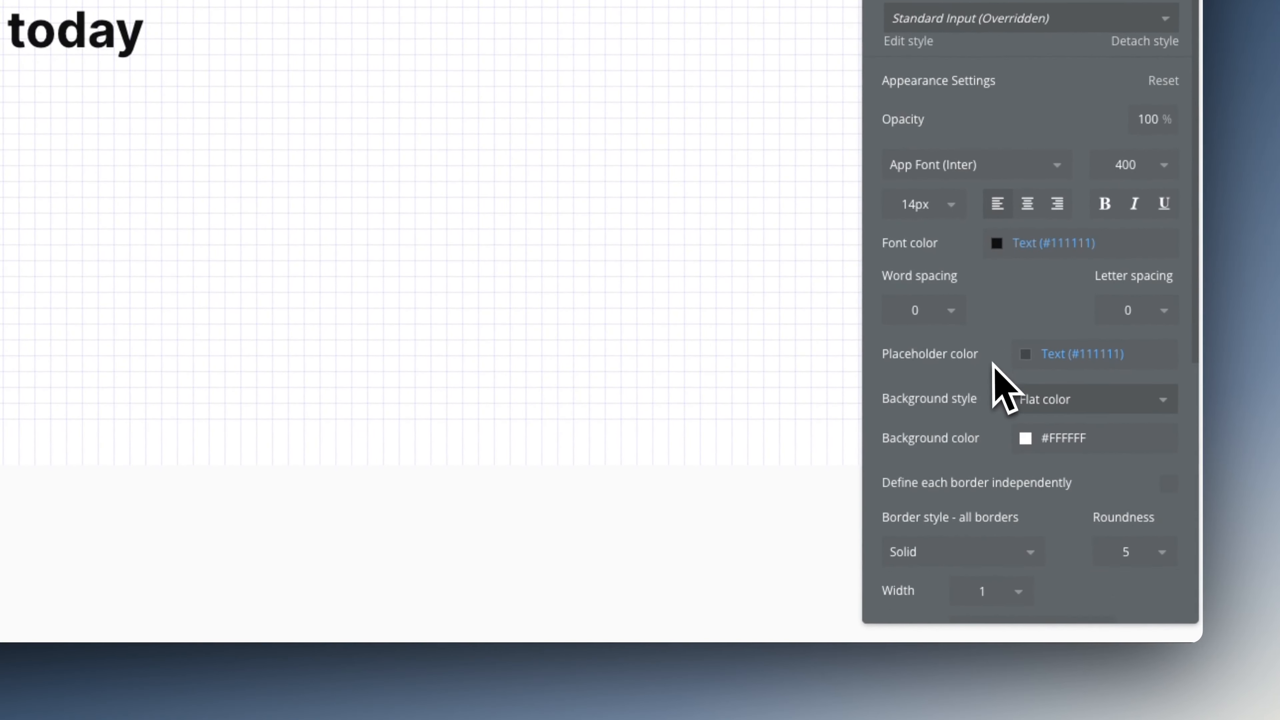
scroll(1026, 378, up, 4)
scroll(1094, 349, down, 12)
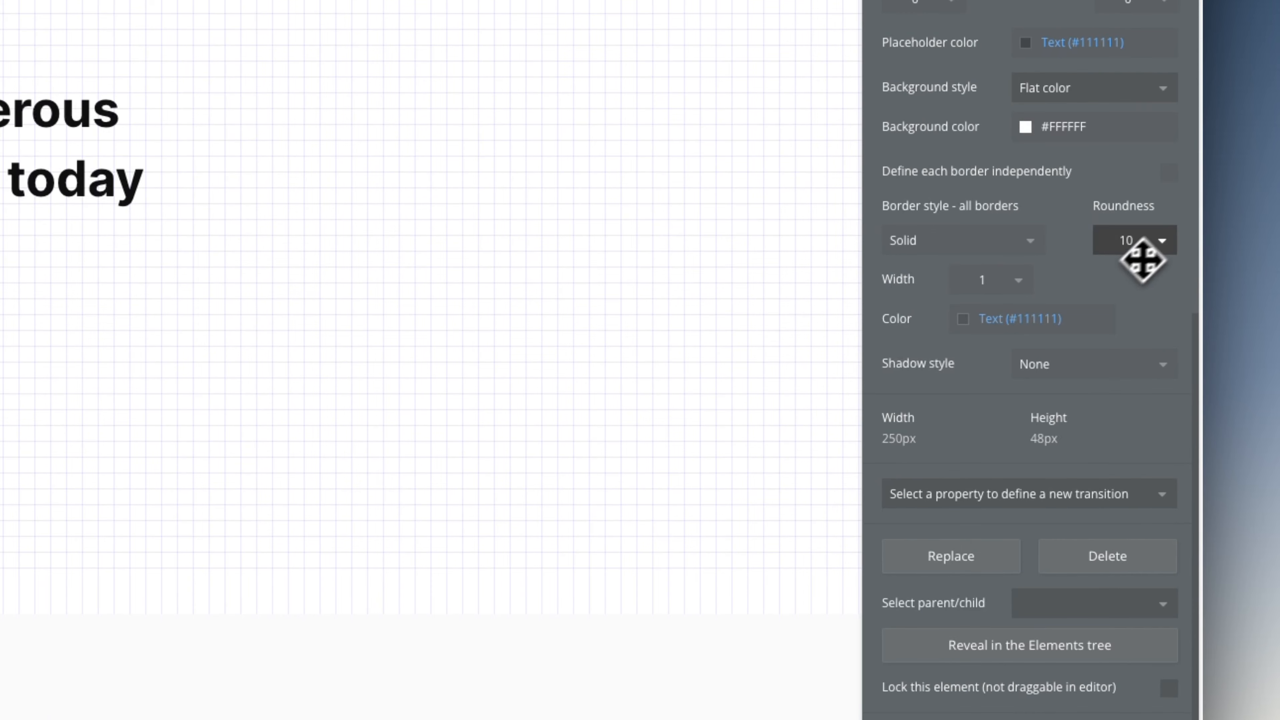
Step: Set the input's font size to 16 px and change its font weight
scroll(1129, 247, up, 12)
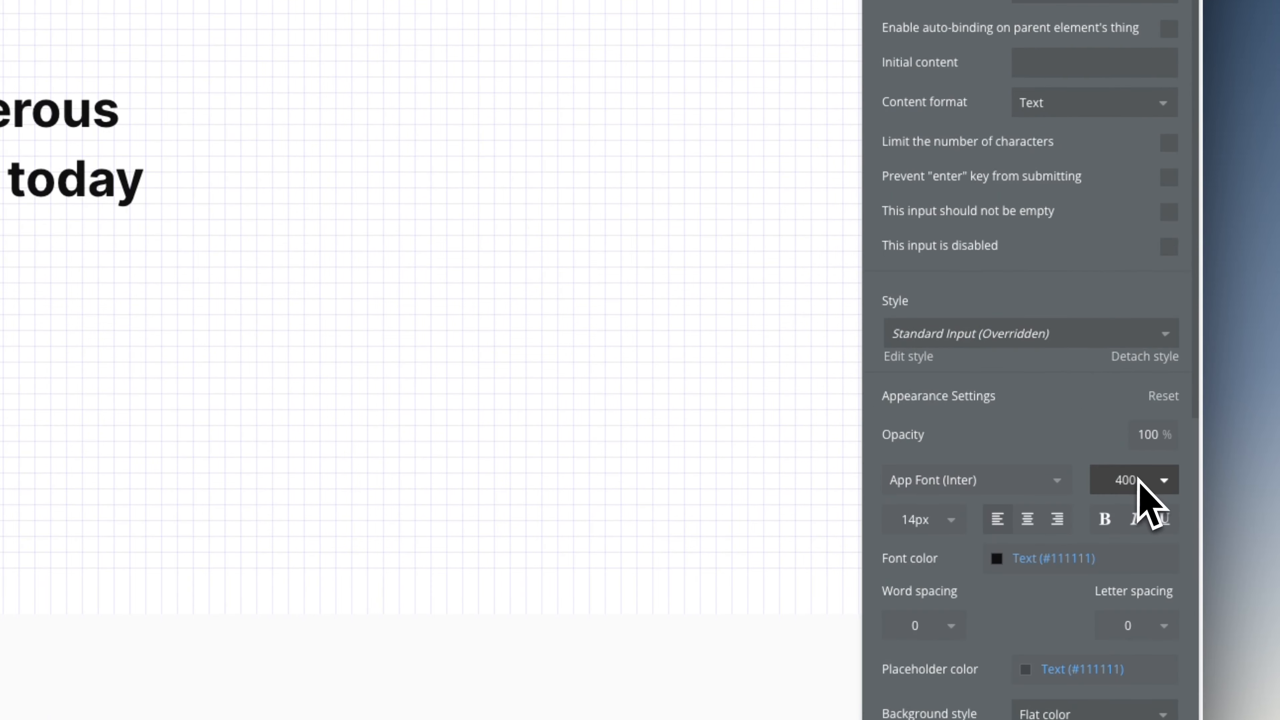
click(923, 521)
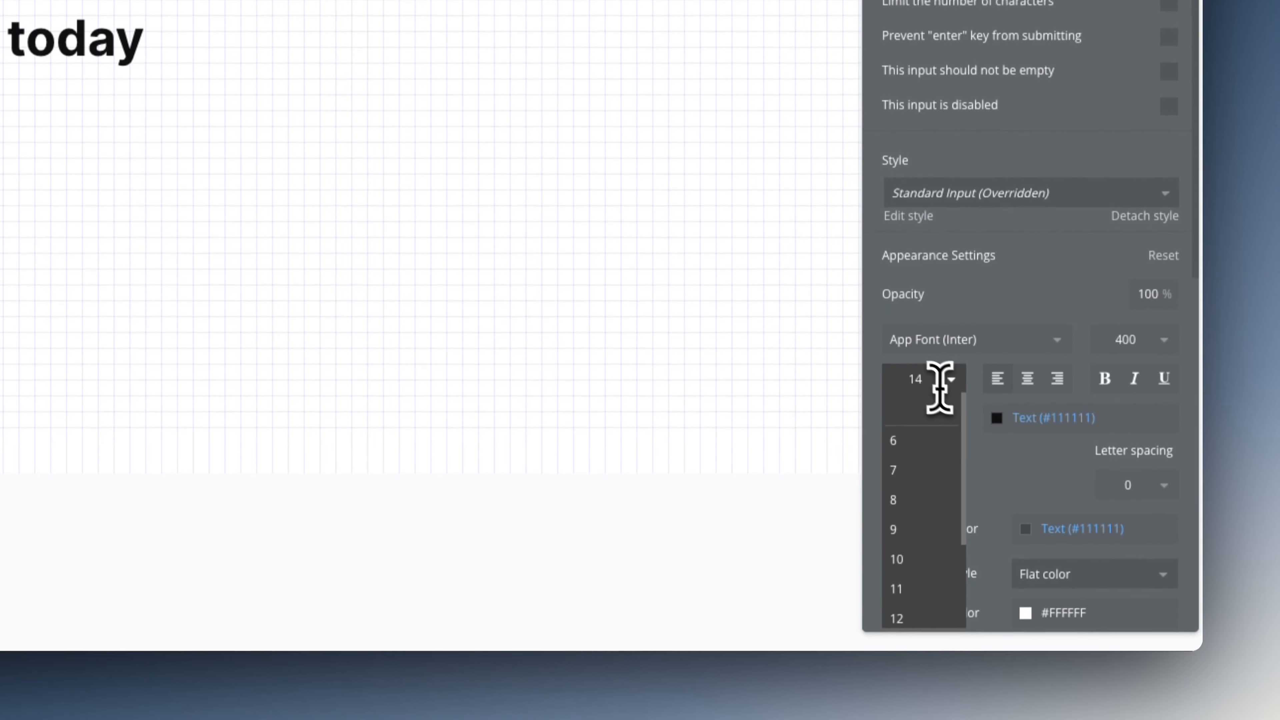
text(16)
key(Return)
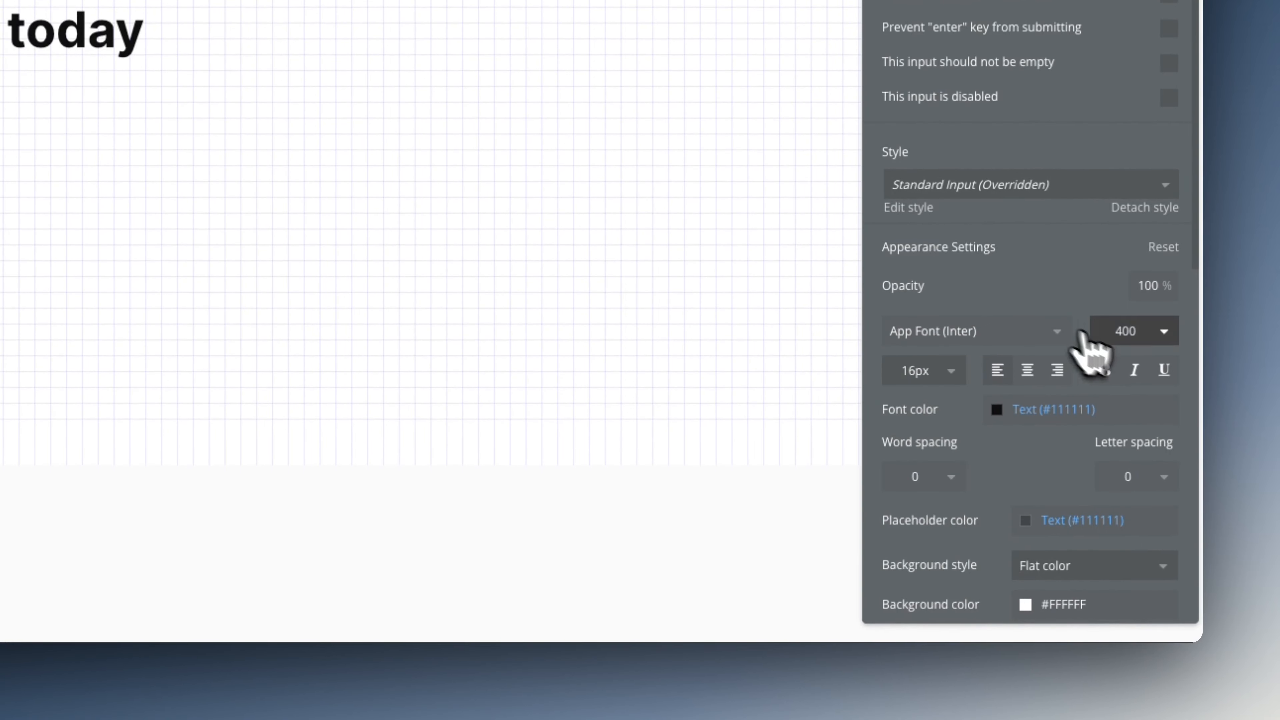
click(1114, 332)
click(1120, 512)
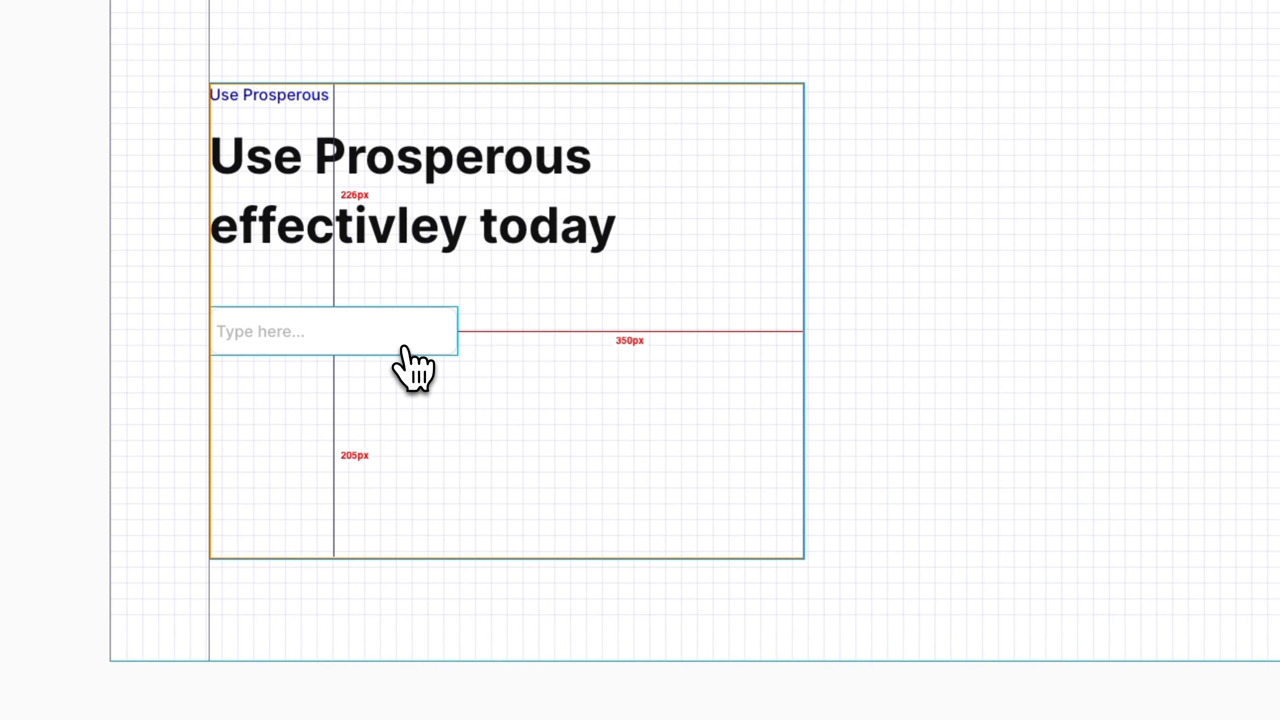
Step: Turn off the input's fixed width and set its minimum width to 0 px and maximum width to 200 px
click(1040, 195)
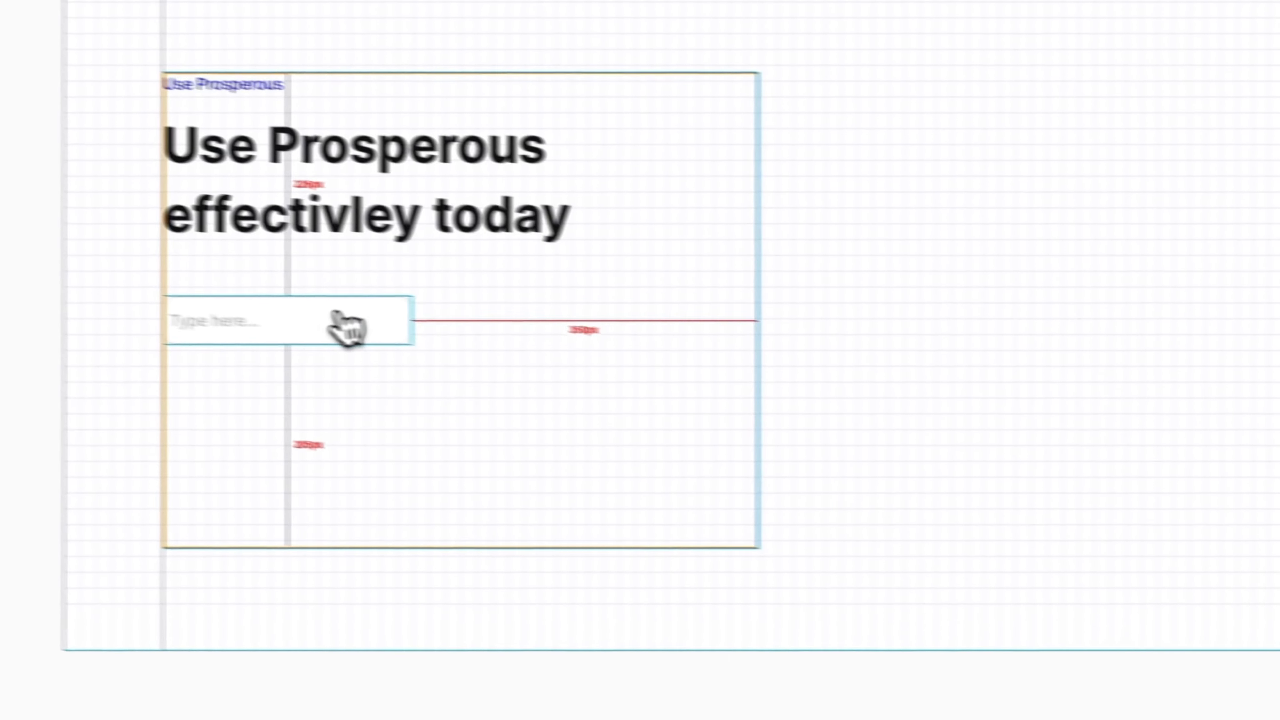
click(339, 317)
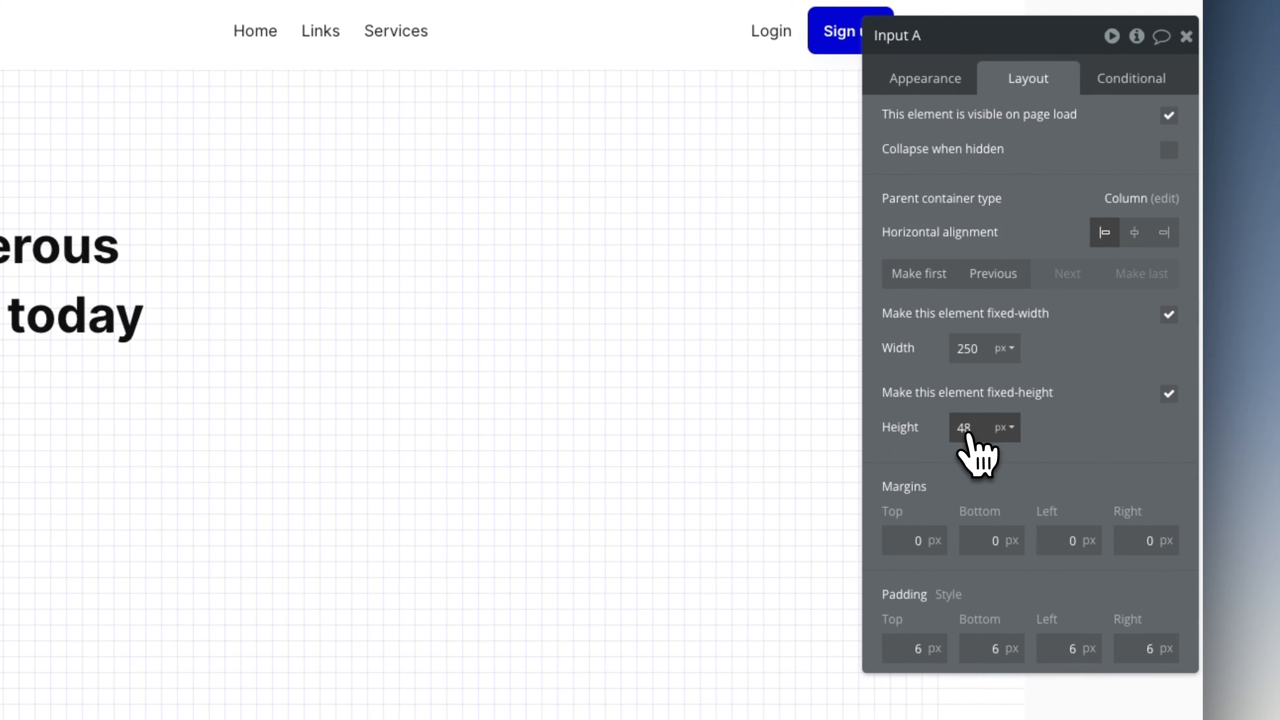
click(1168, 314)
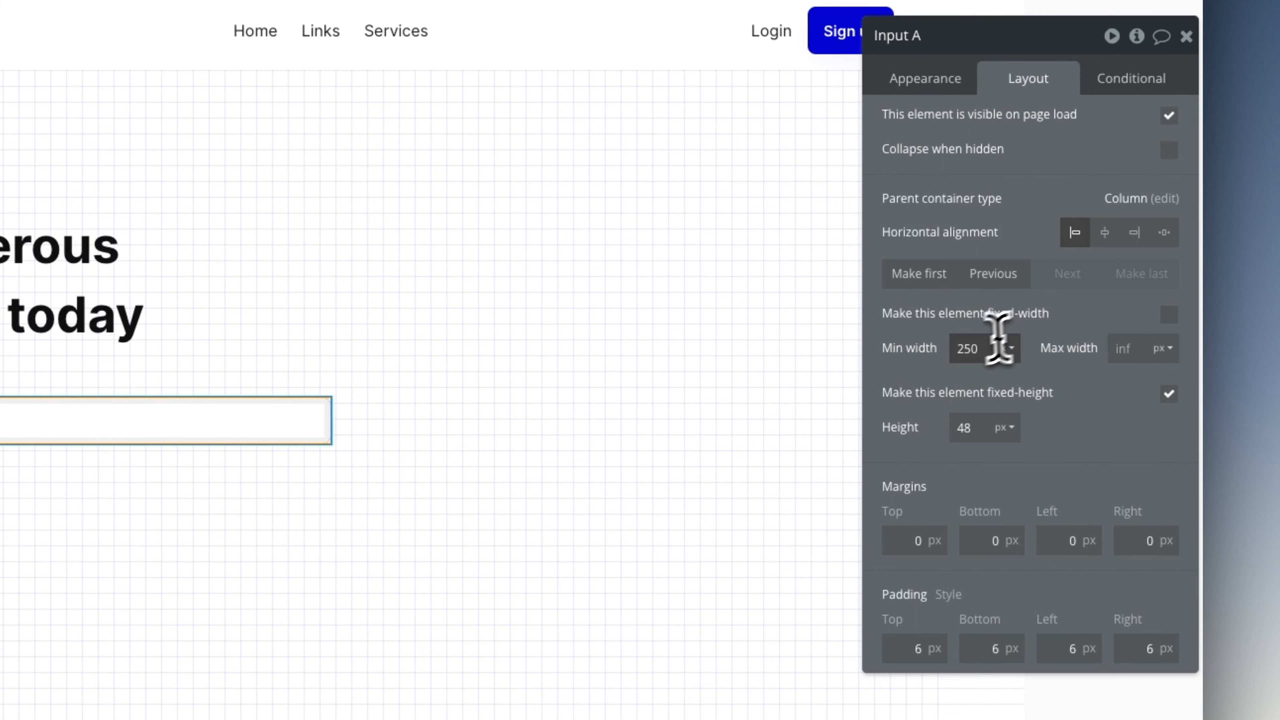
double_click(970, 356)
key(BackSpace)
text(0)
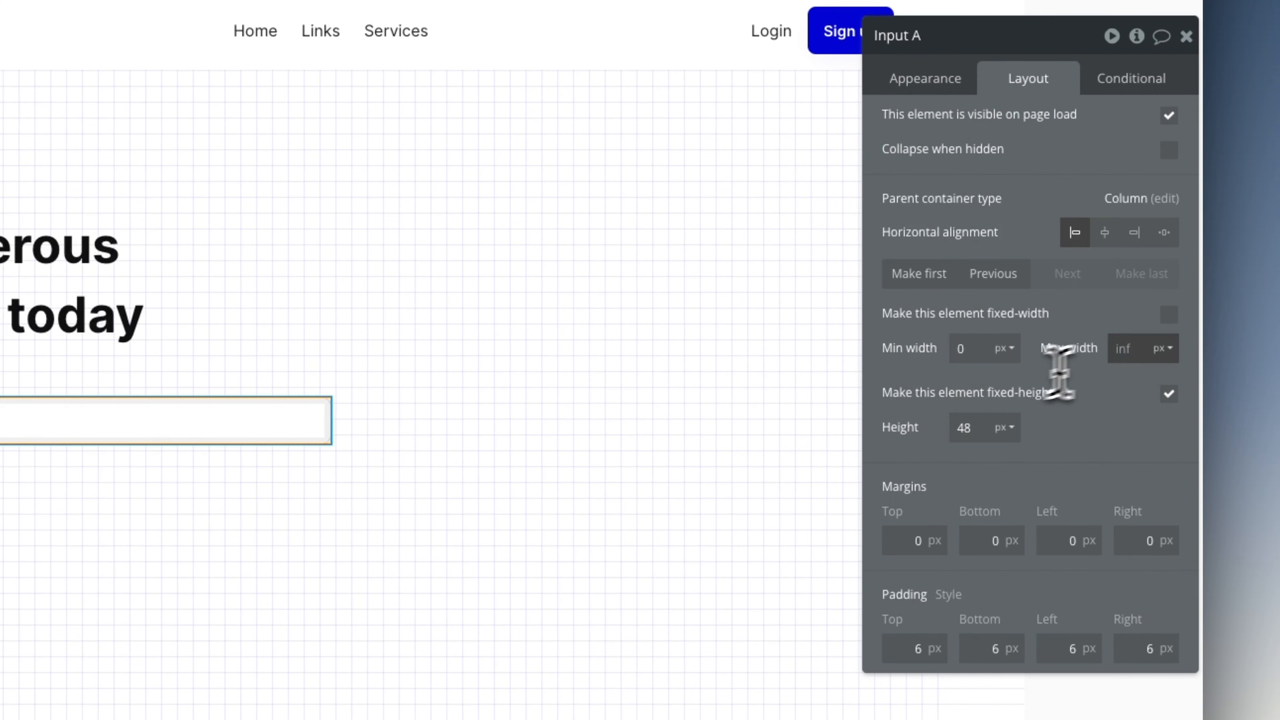
click(1127, 346)
text(200)
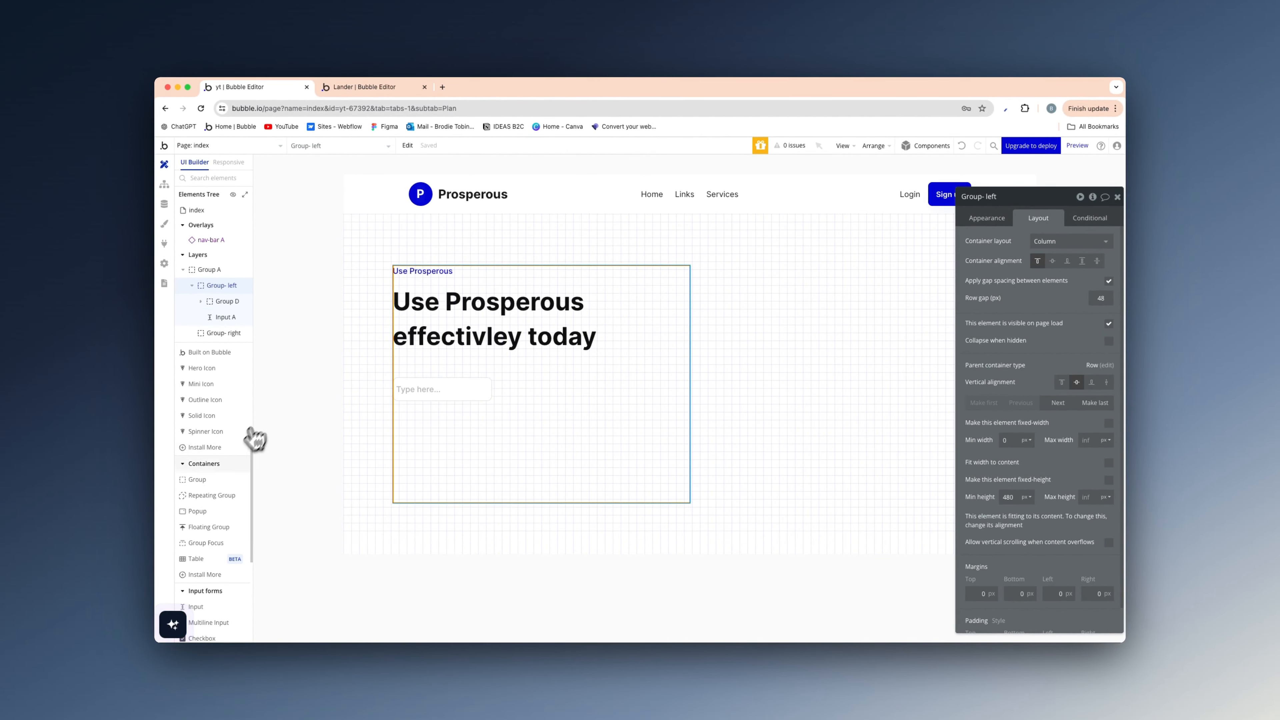
Step: Add a button to the left group below the input and label it "Sign up"
scroll(217, 499, down, 4)
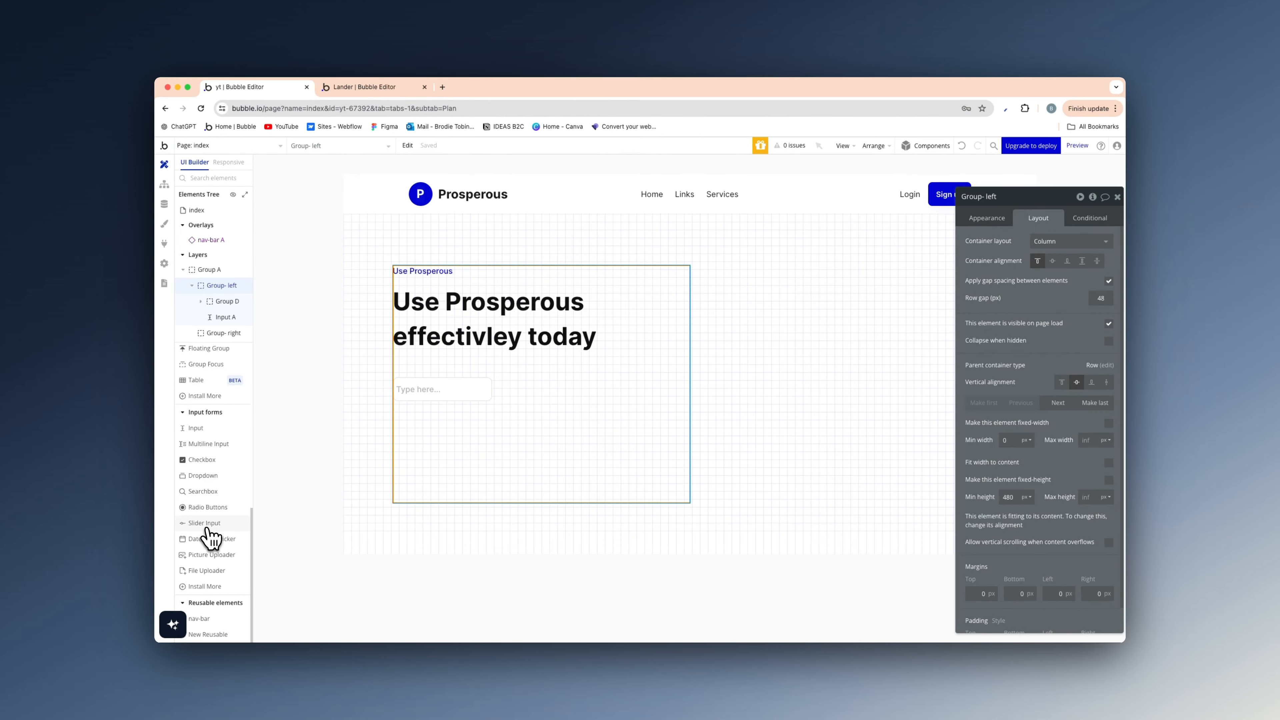
scroll(212, 505, up, 4)
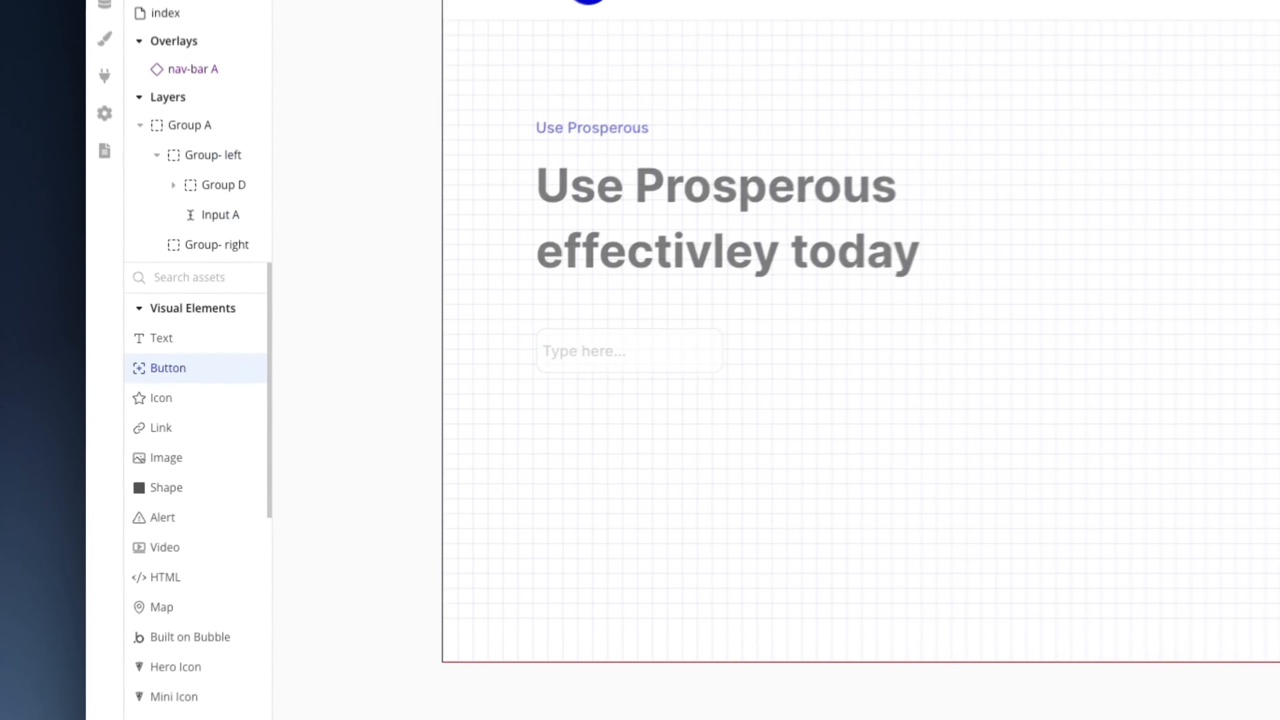
click(769, 356)
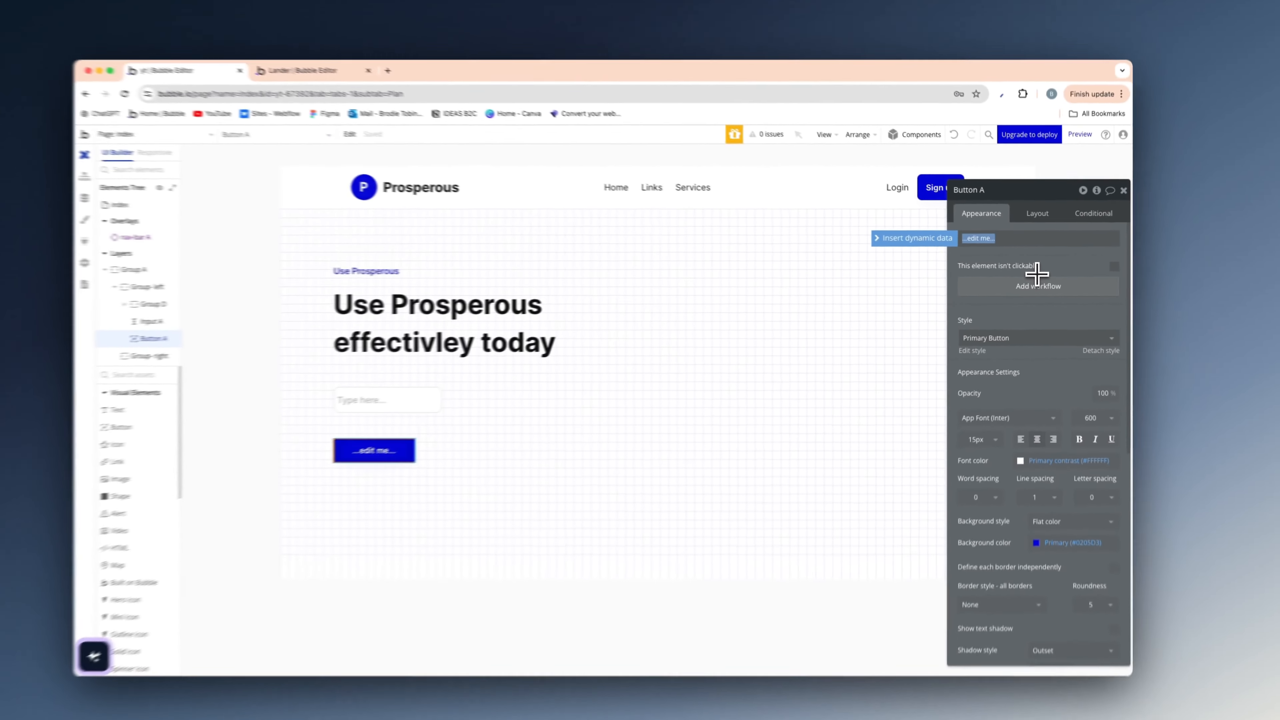
text(Sign up)
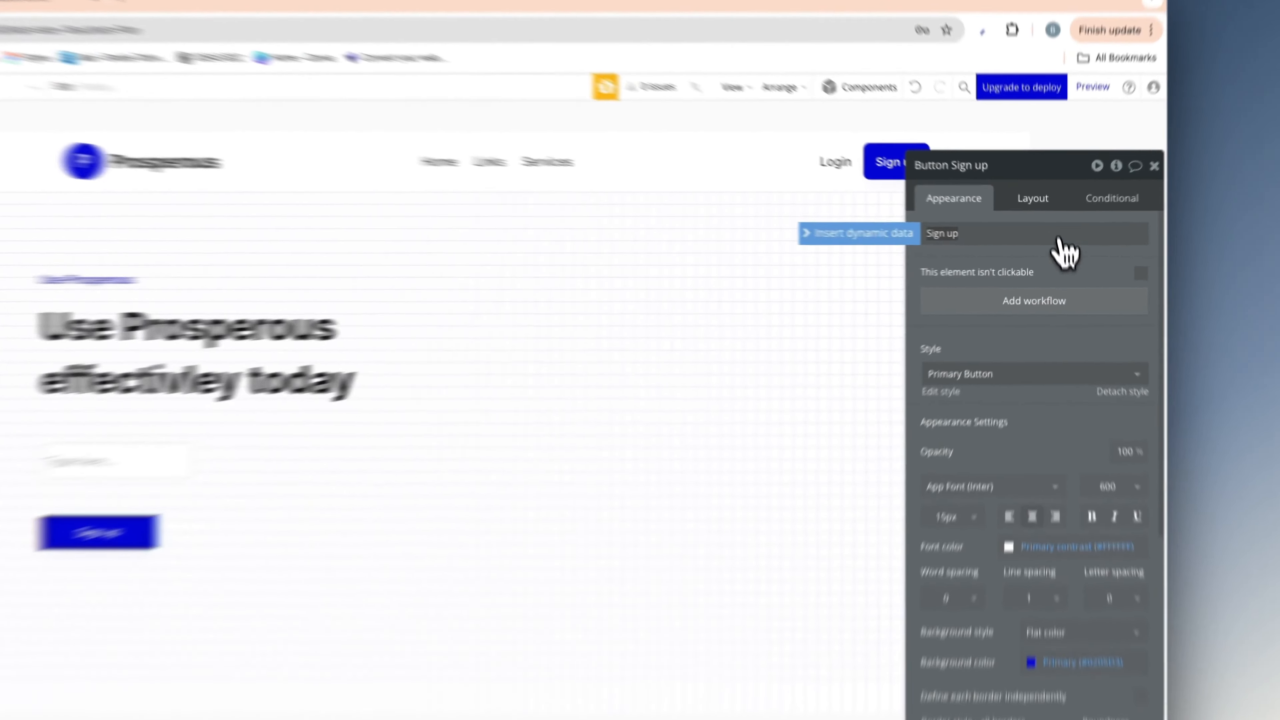
Step: Make the hero Sign up button's width fit its content with a 0 px minimum, and set its minimum height to 48 px
click(1038, 218)
click(1109, 335)
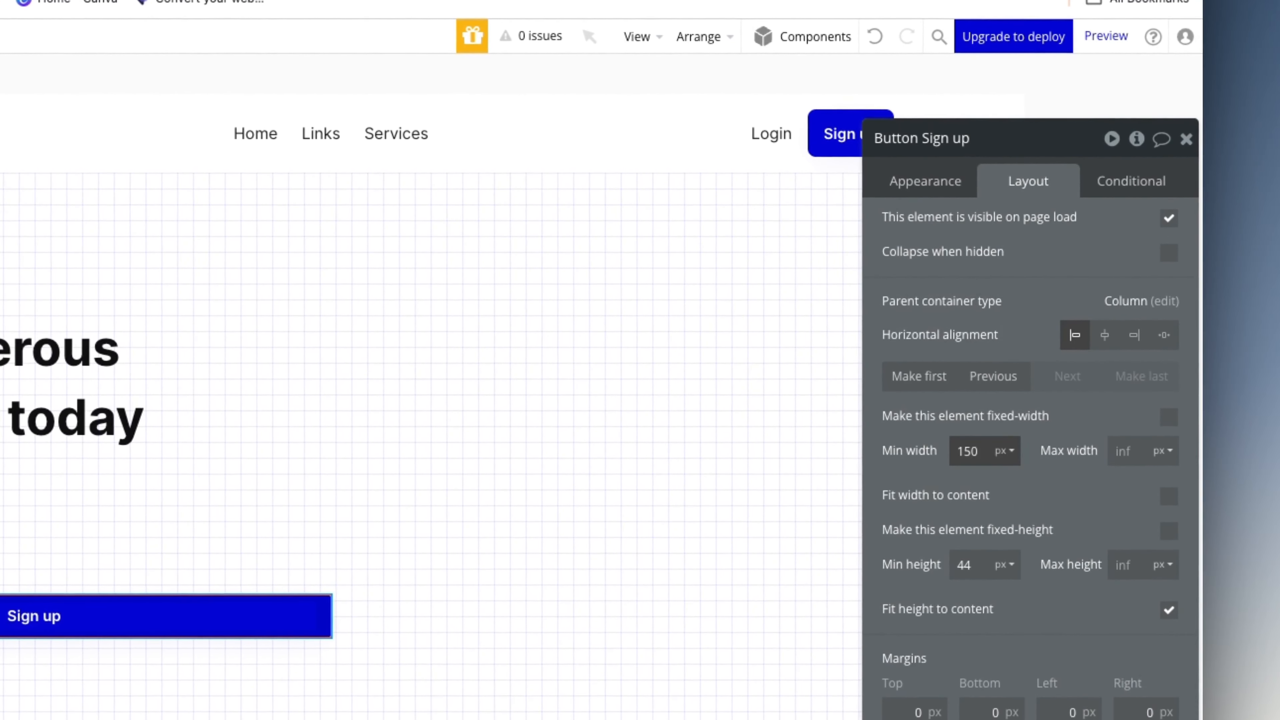
click(1161, 499)
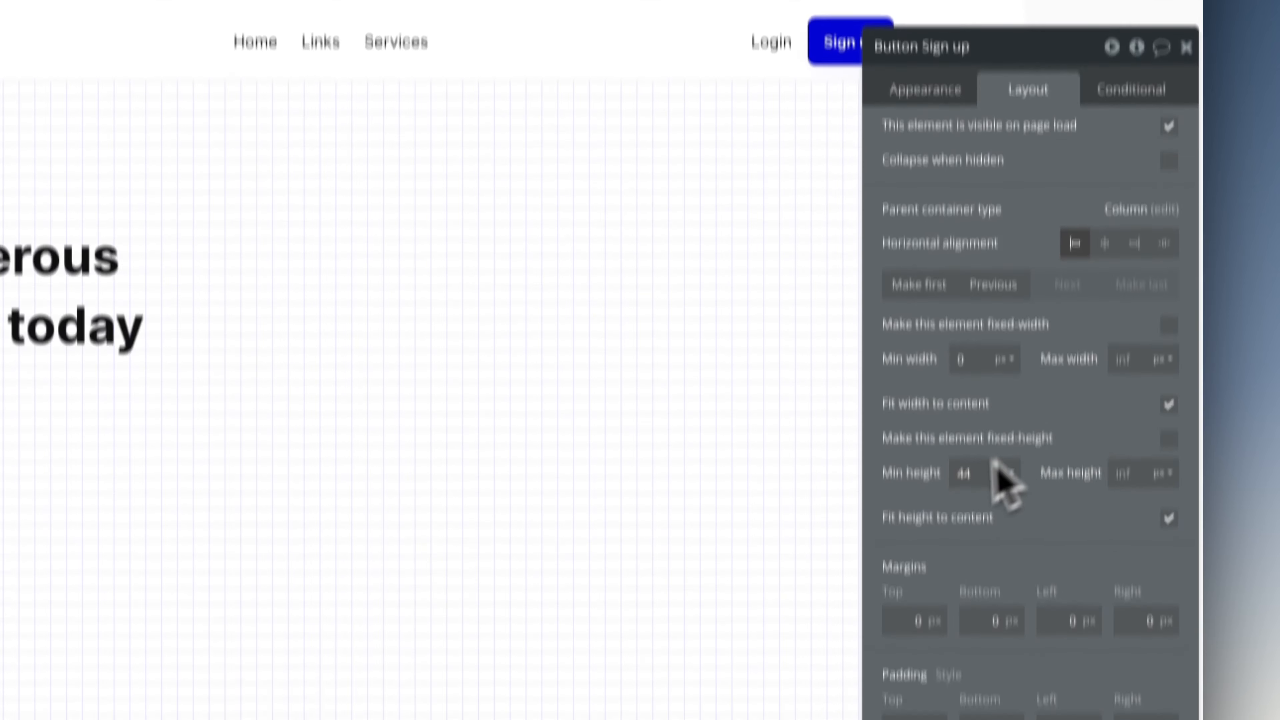
double_click(968, 565)
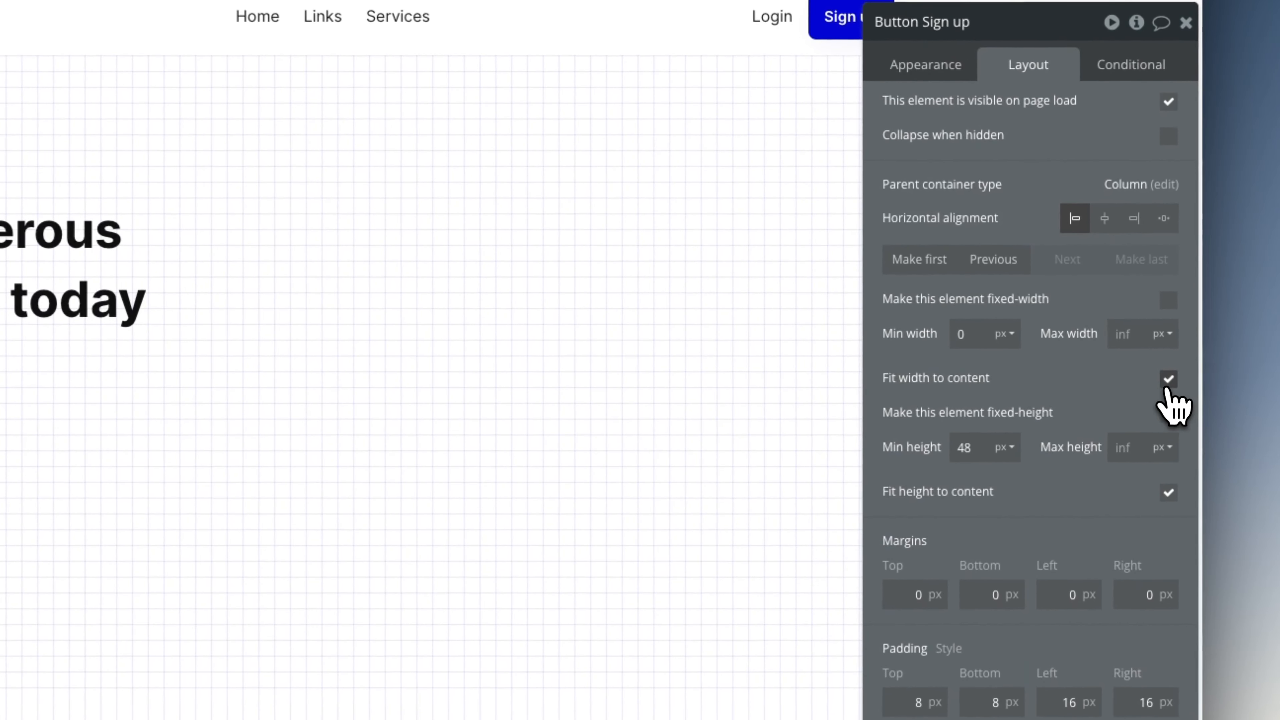
Step: Stop fitting the Sign up button's width to its content, cap it at 150 px, and change its corner roundness
click(1108, 375)
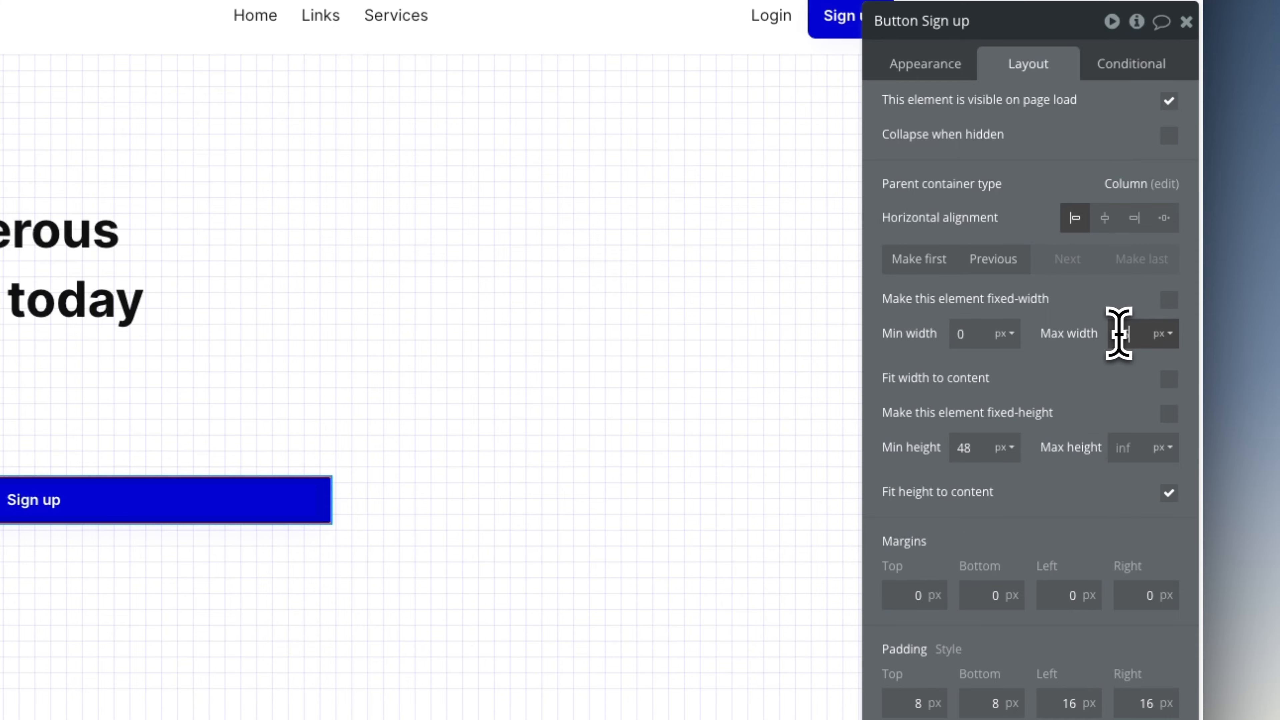
text(150)
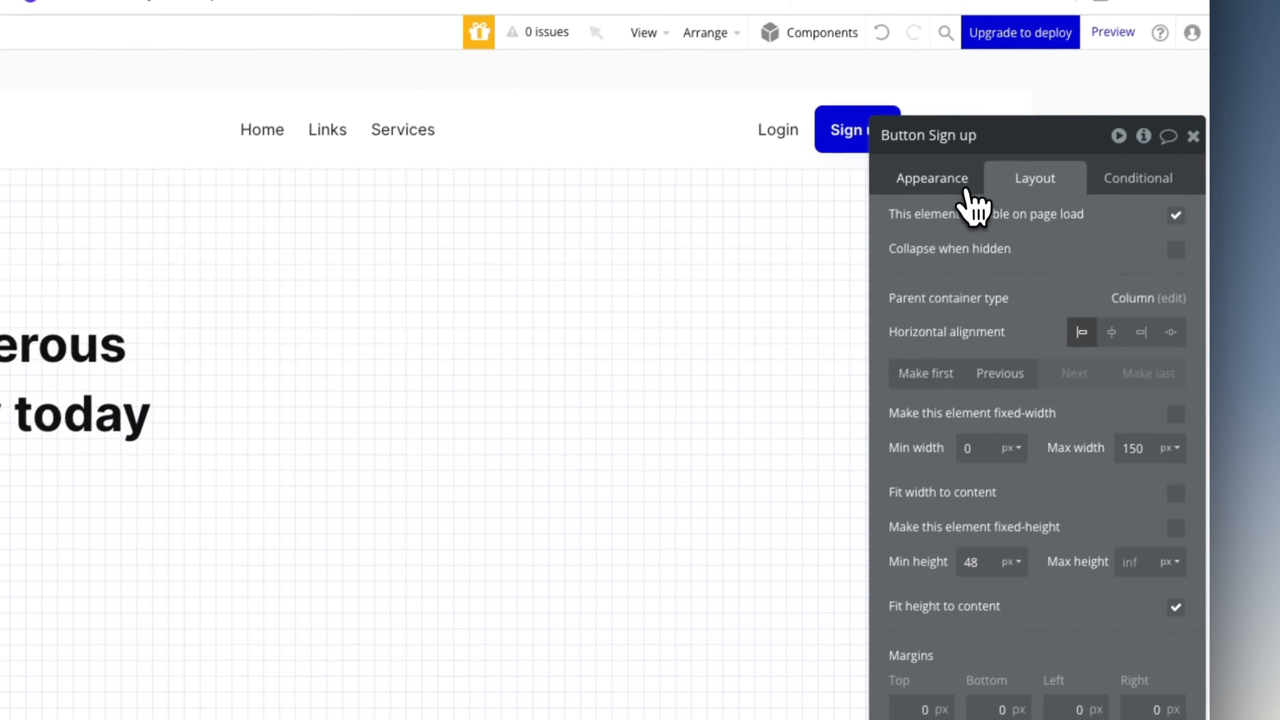
click(973, 201)
click(1143, 523)
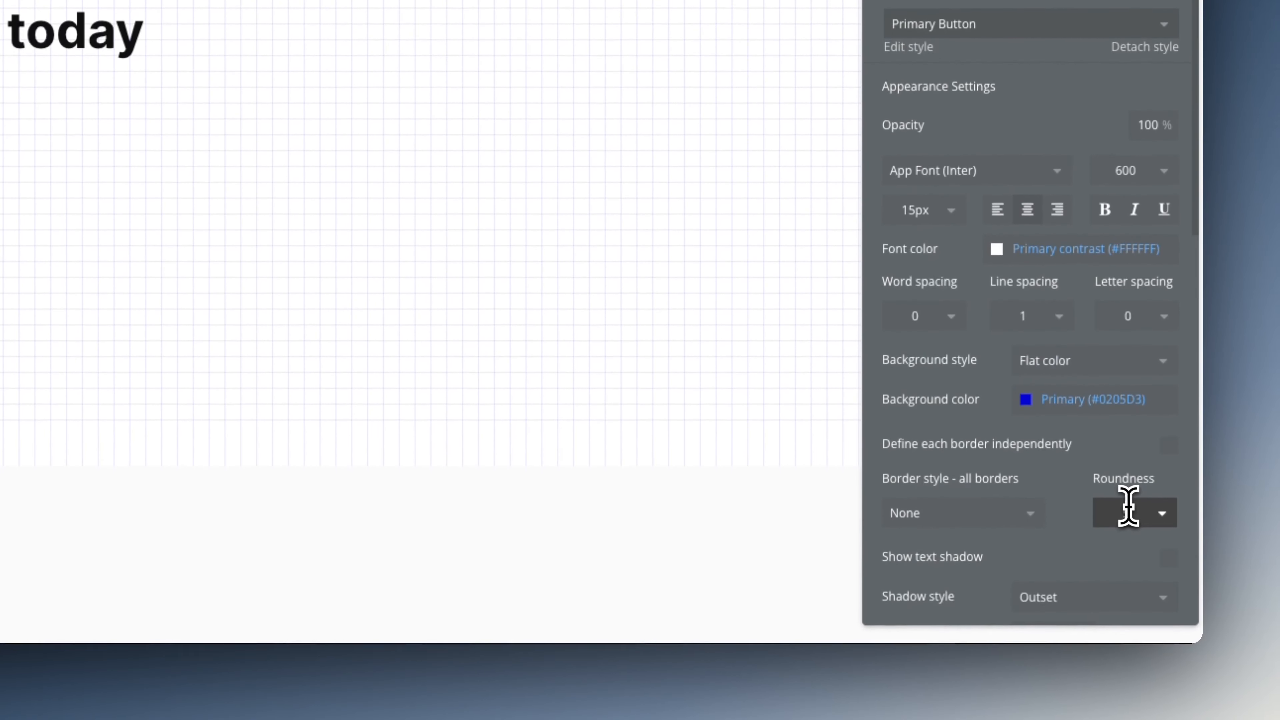
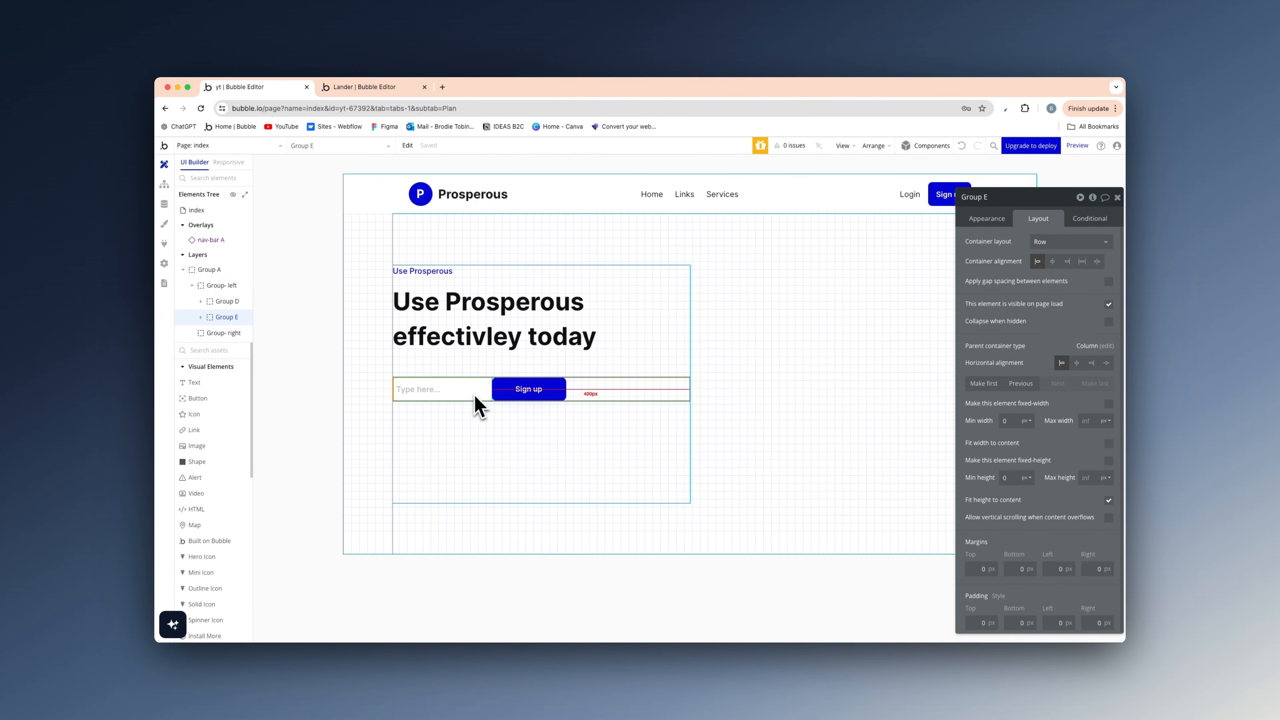
Step: Enable gap spacing in the row container around the input and button and set its column gap to 16 px
click(1109, 281)
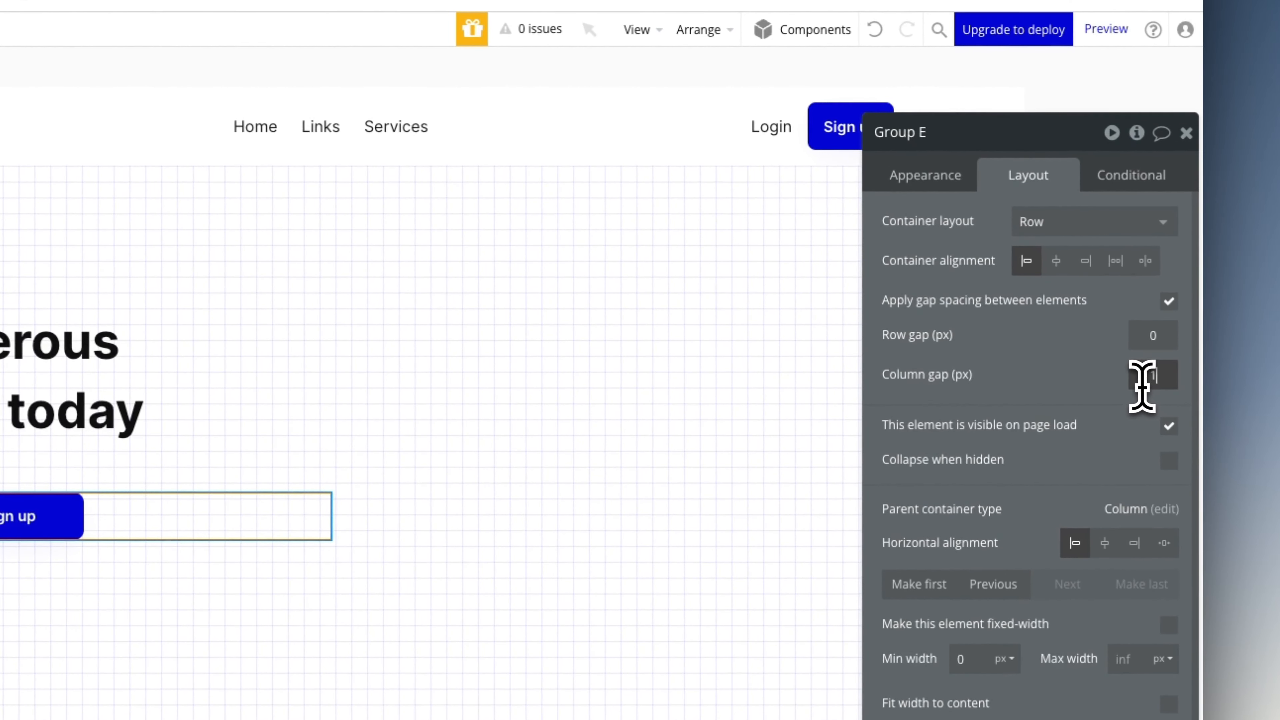
text(1)
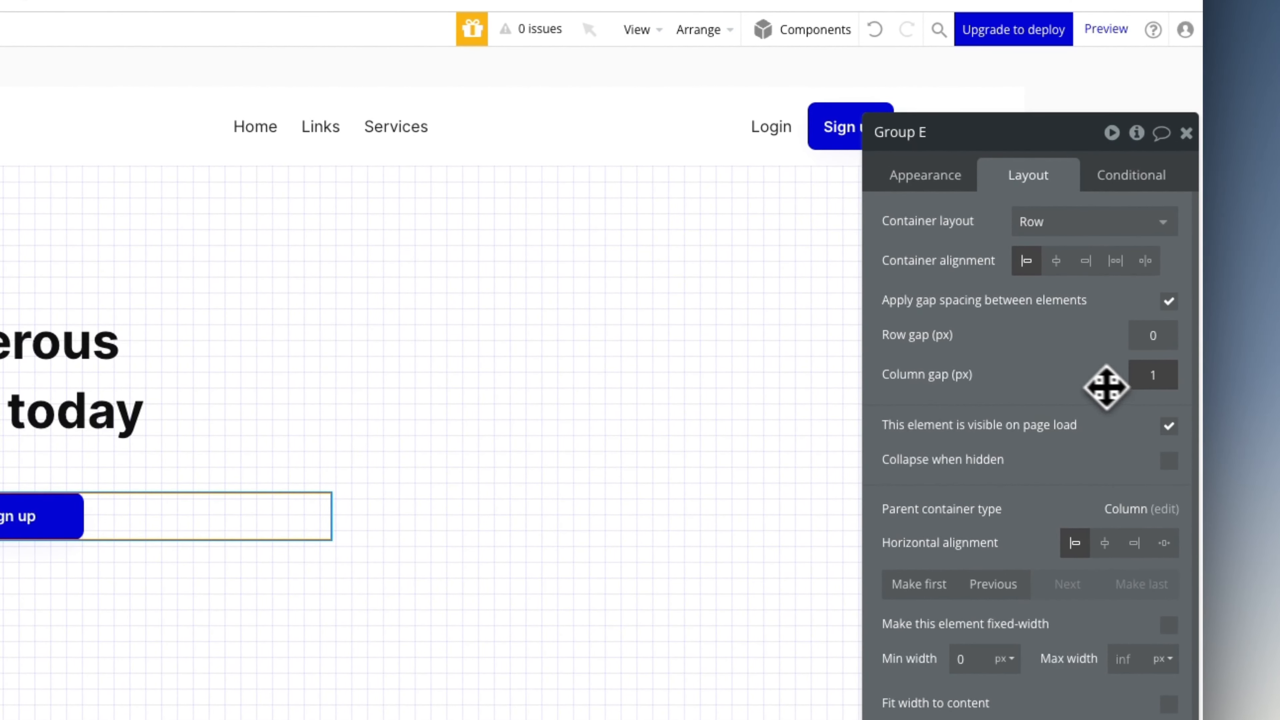
text(6)
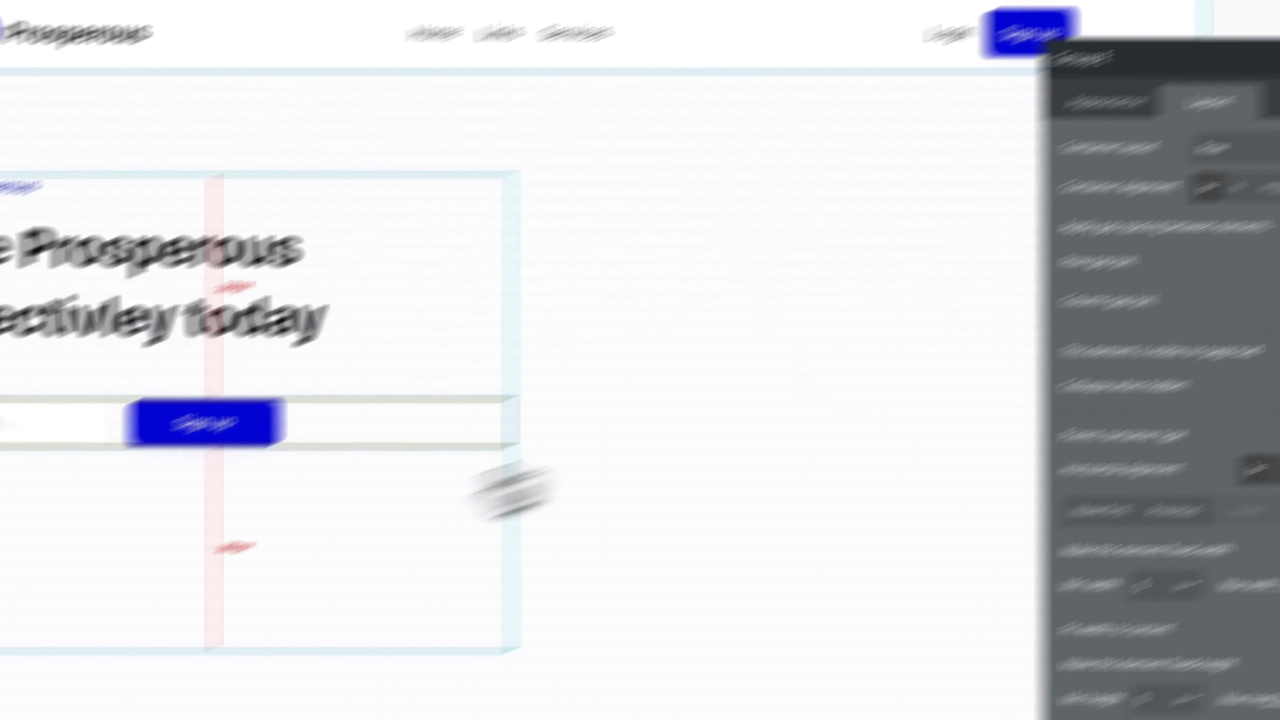
Step: Set the input's placeholder to "Email" and change its content format
click(471, 455)
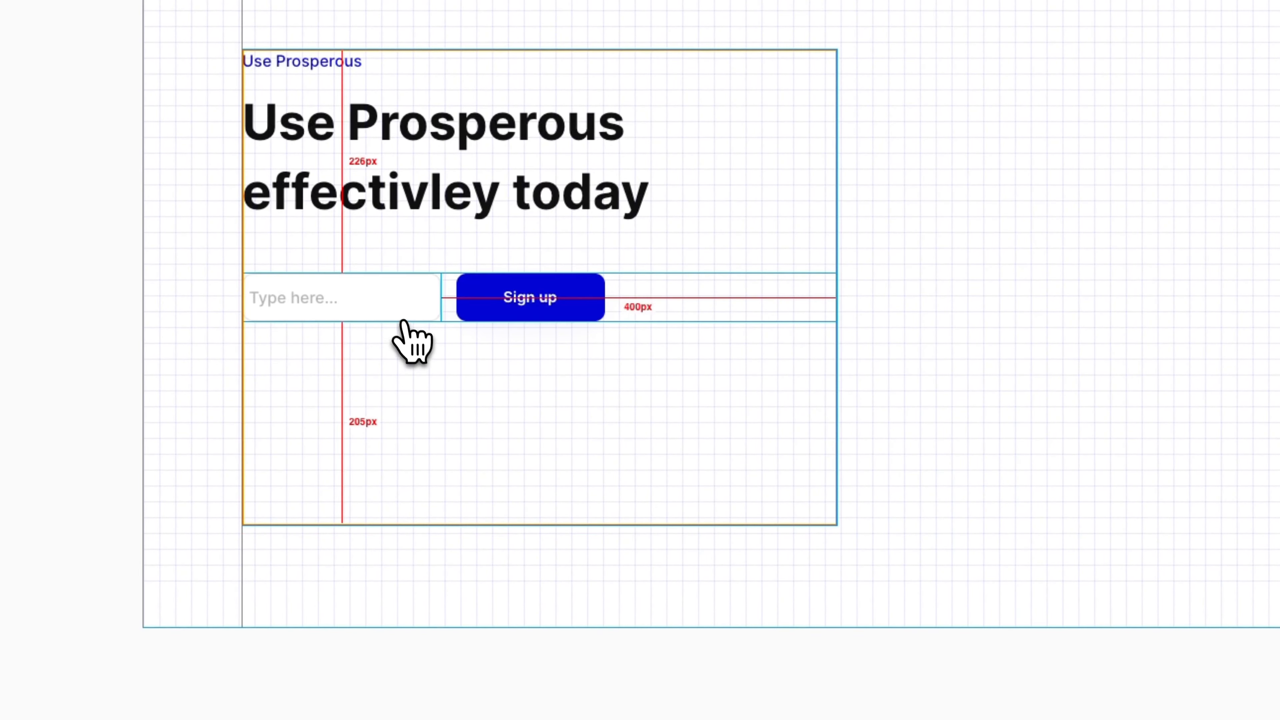
double_click(400, 316)
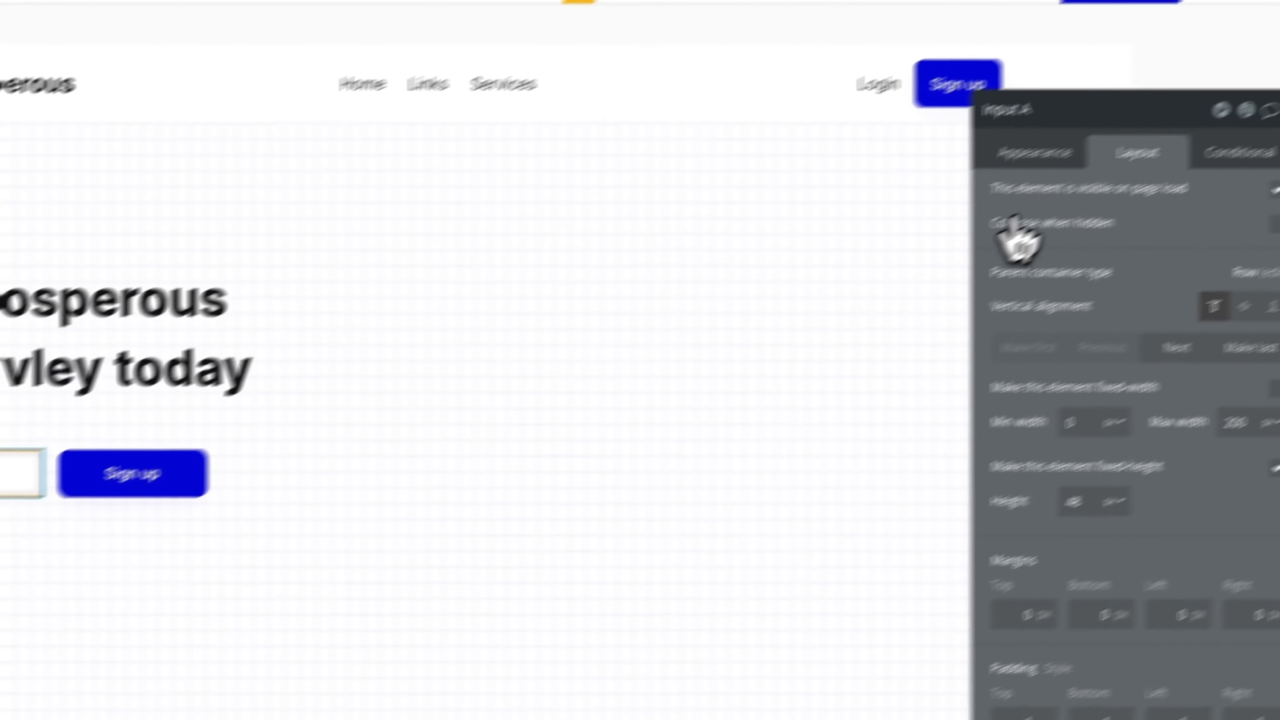
click(1044, 247)
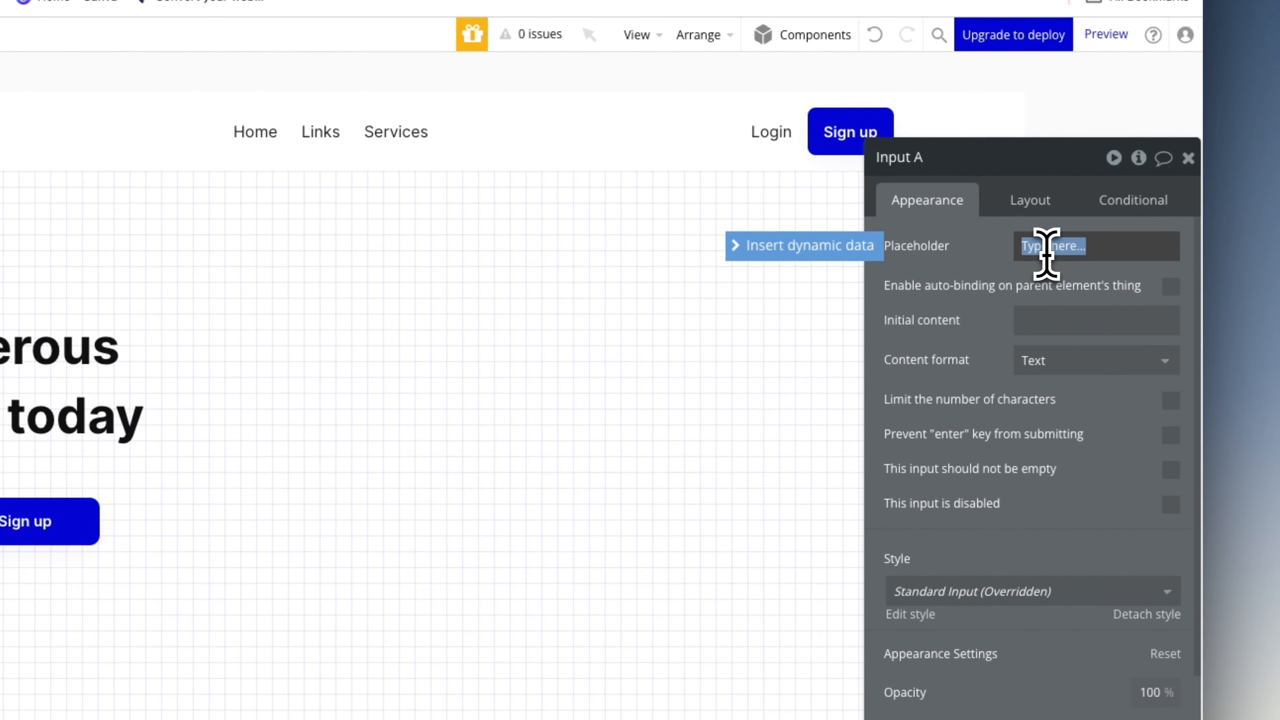
text(Email)
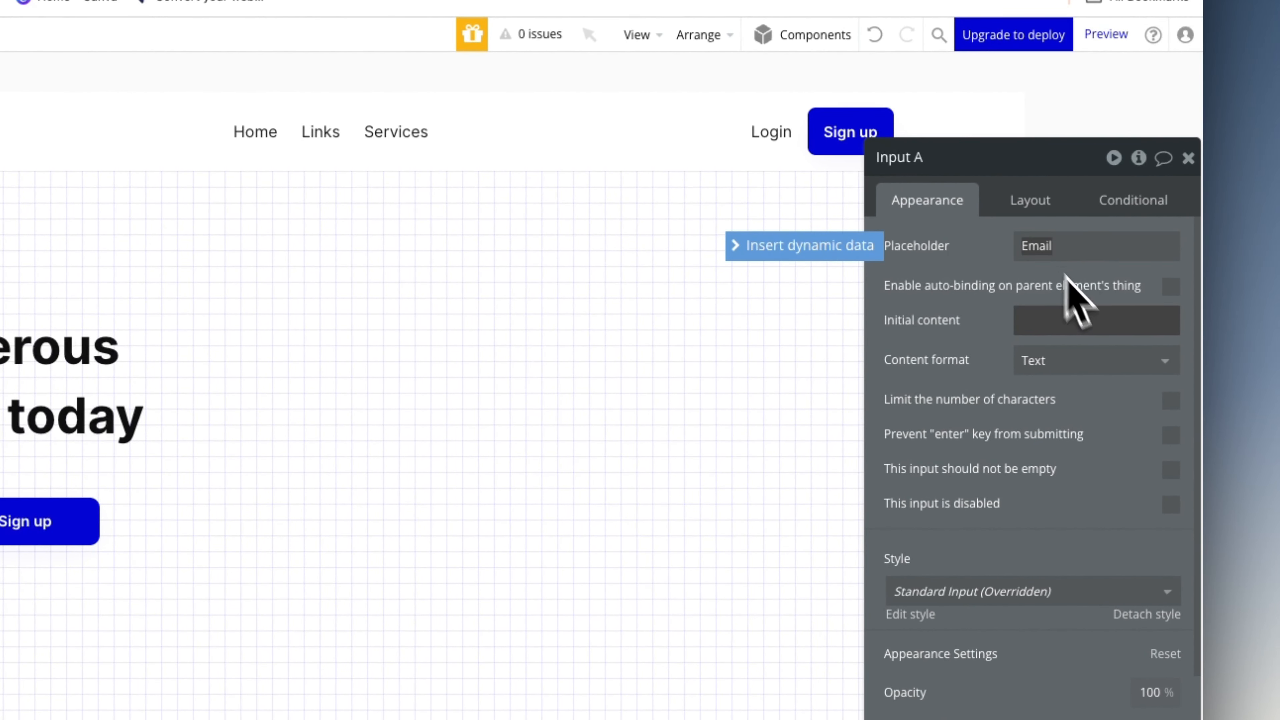
click(1086, 359)
click(1063, 450)
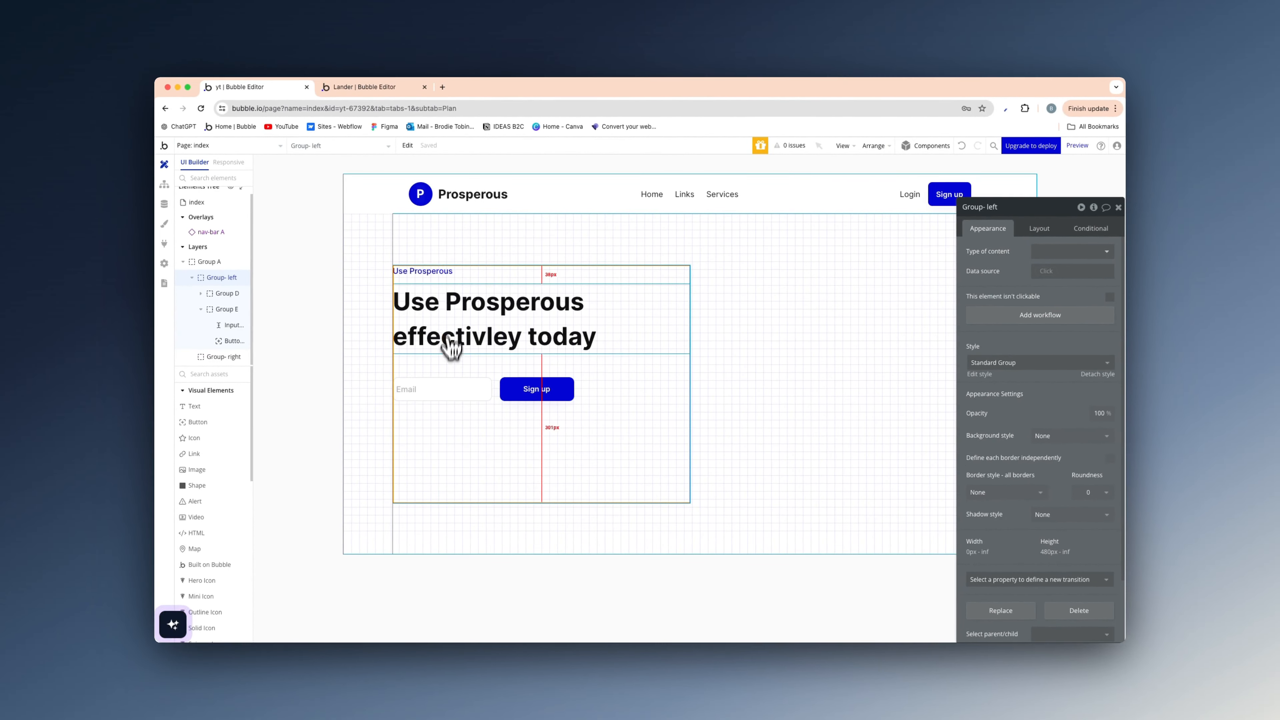
Step: Paste a copy of the tagline text into the left group and move it one place up, above the email row
click(443, 275)
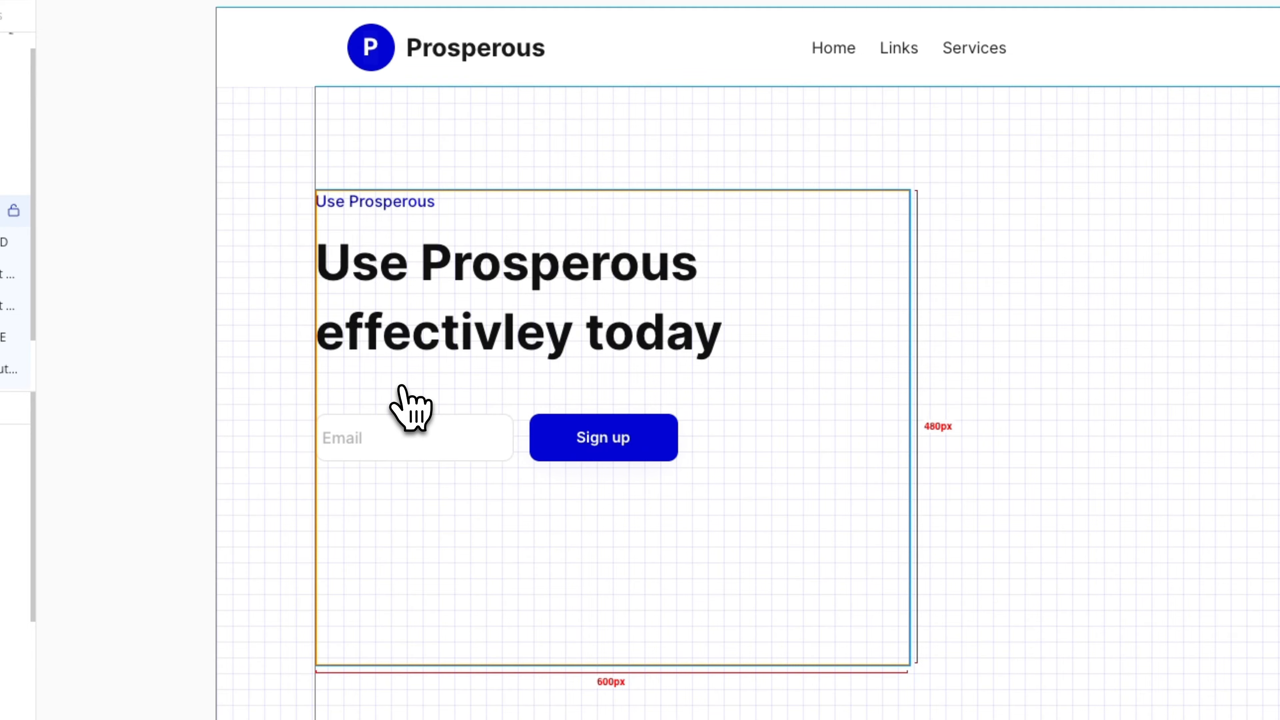
key(ctrl+v)
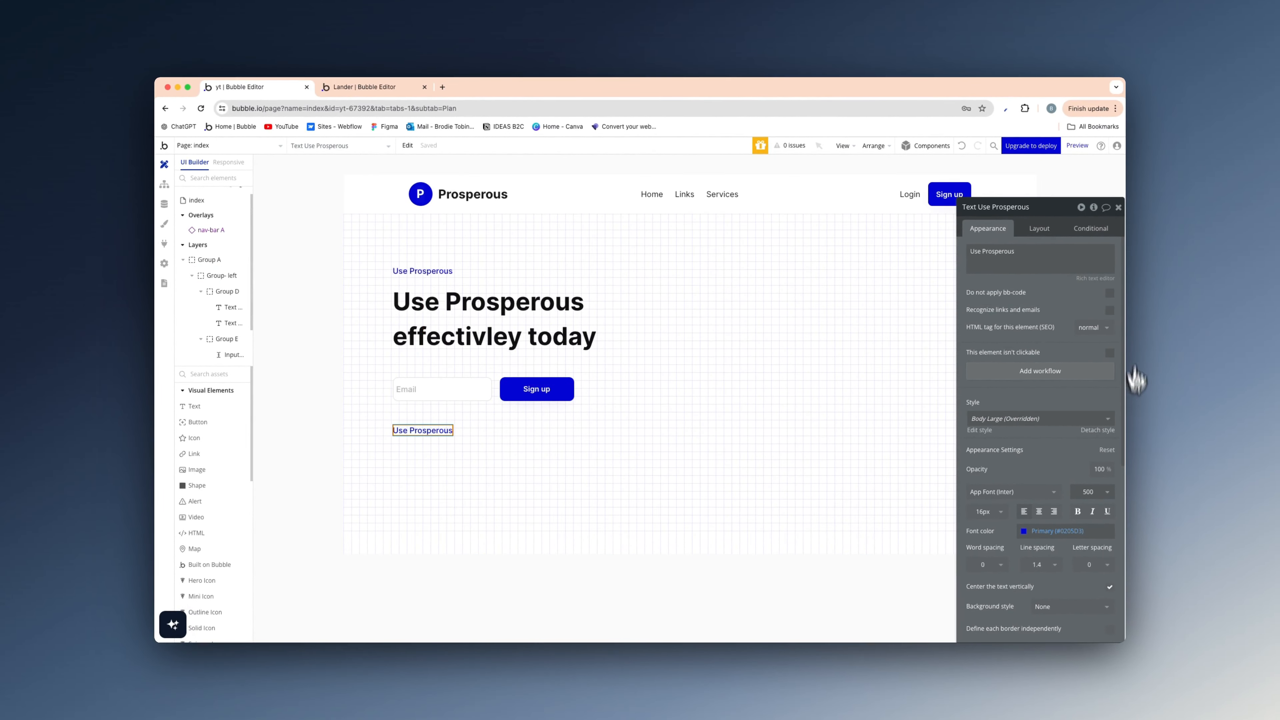
click(1039, 228)
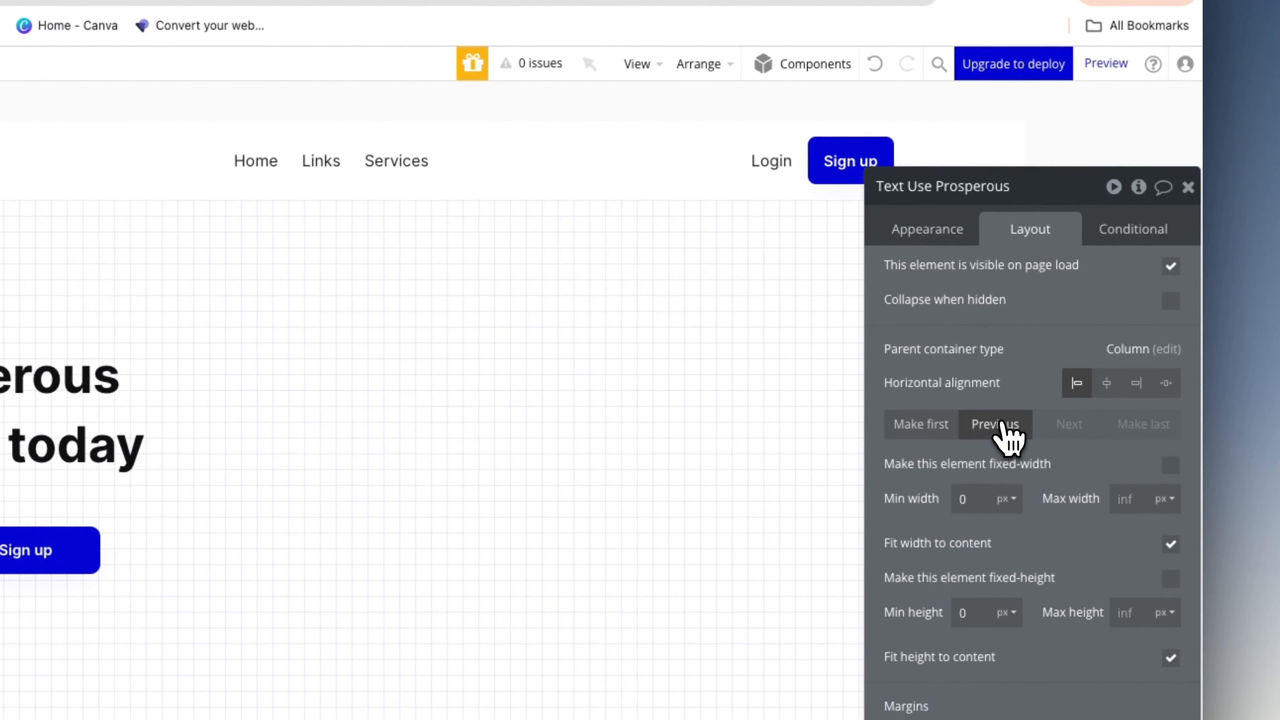
click(1003, 426)
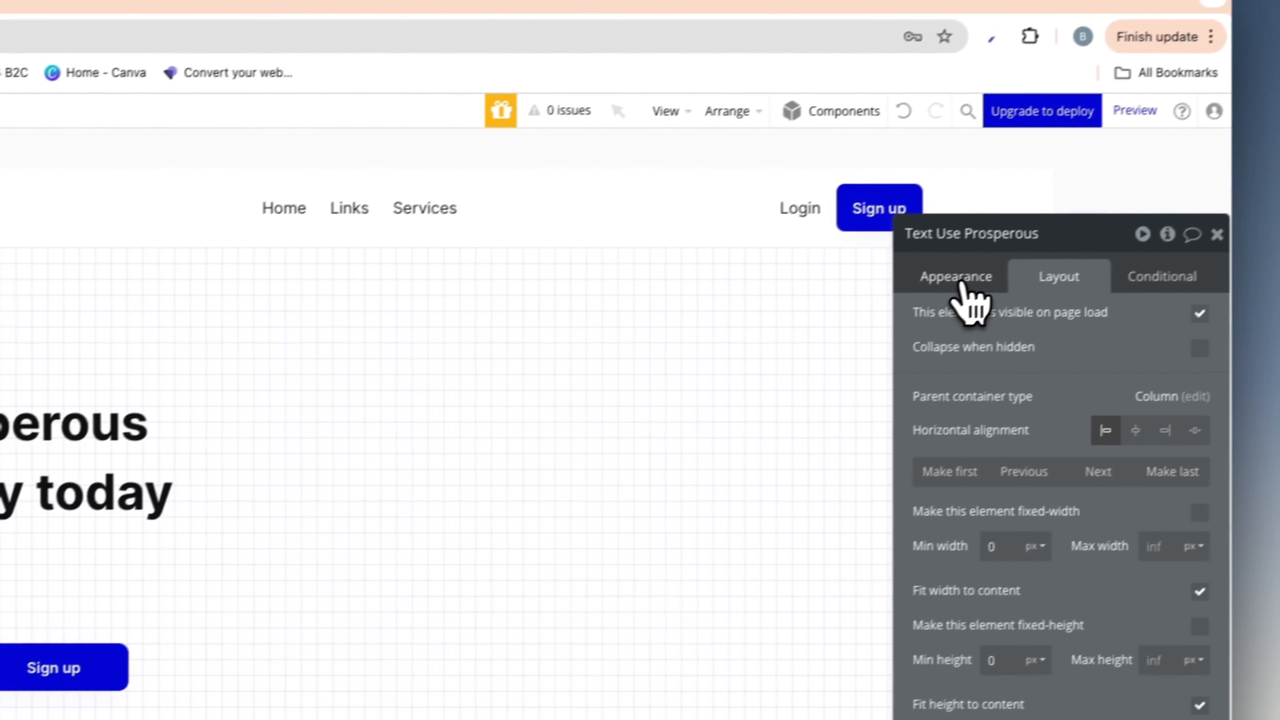
Step: Open loremipsum.io in a new browser tab and copy the placeholder text from "Lorem ipsum dolor" through "magna aliqua."
click(932, 303)
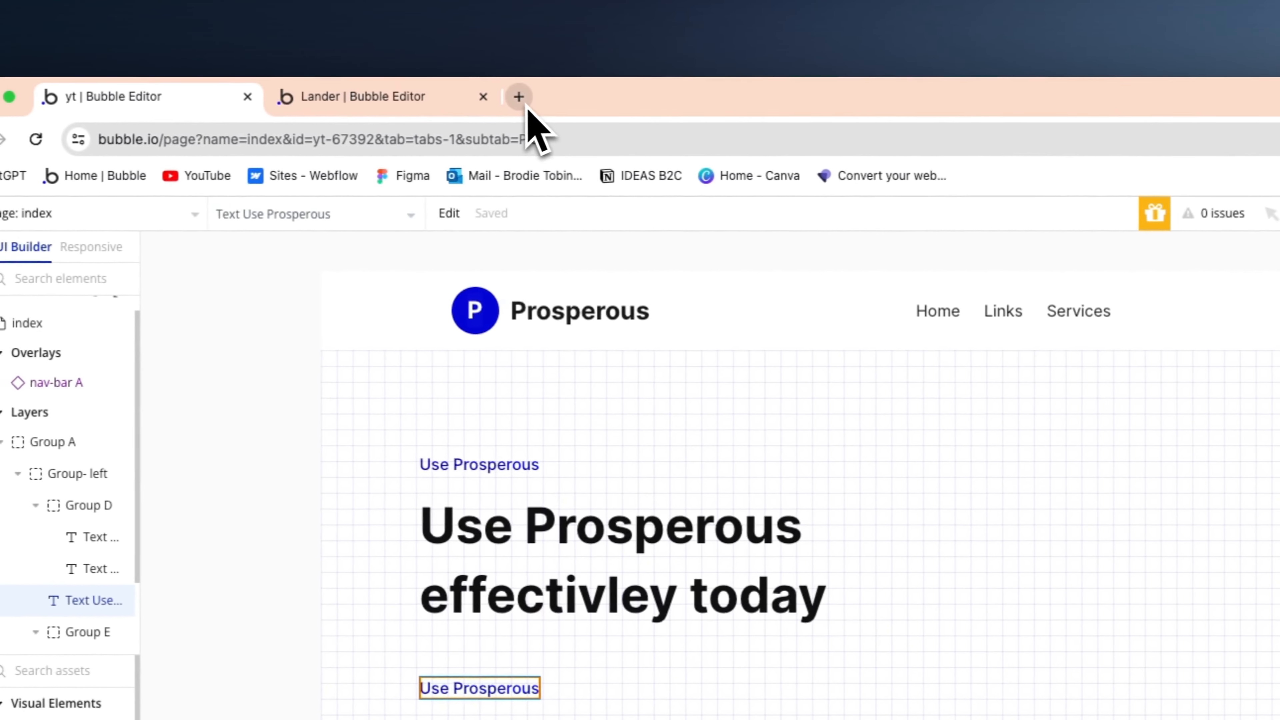
click(522, 97)
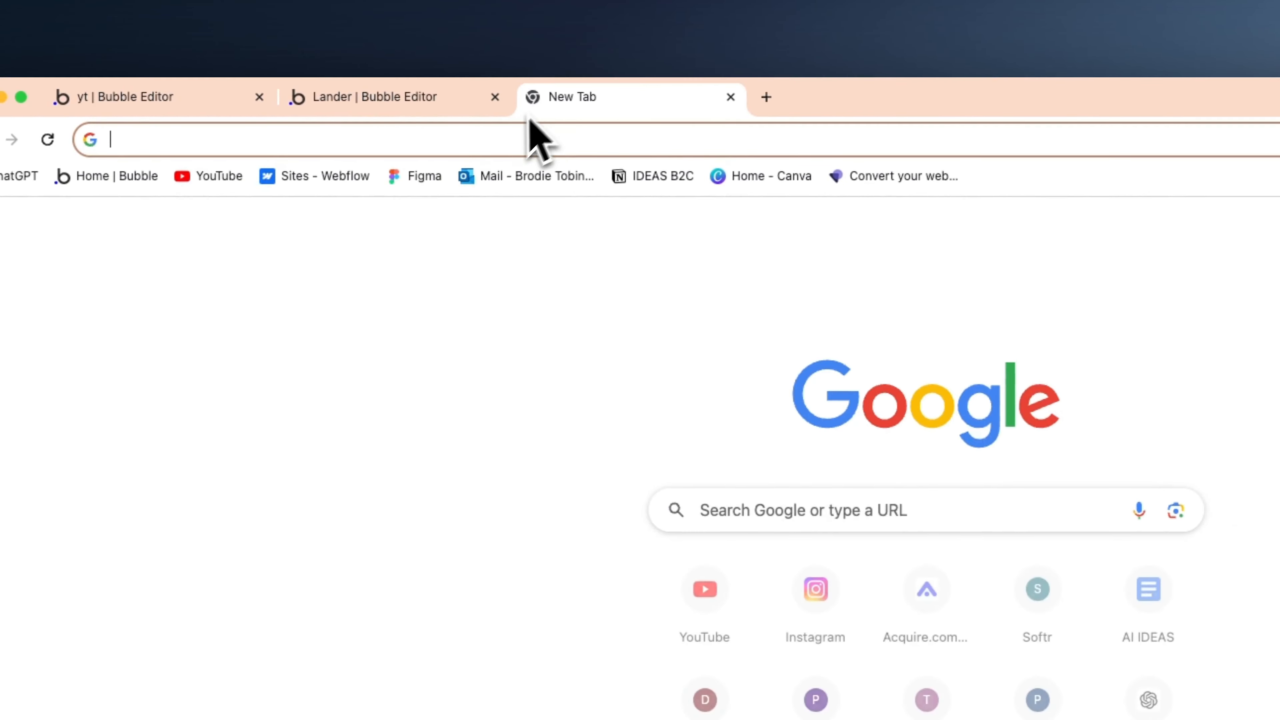
text(loremip)
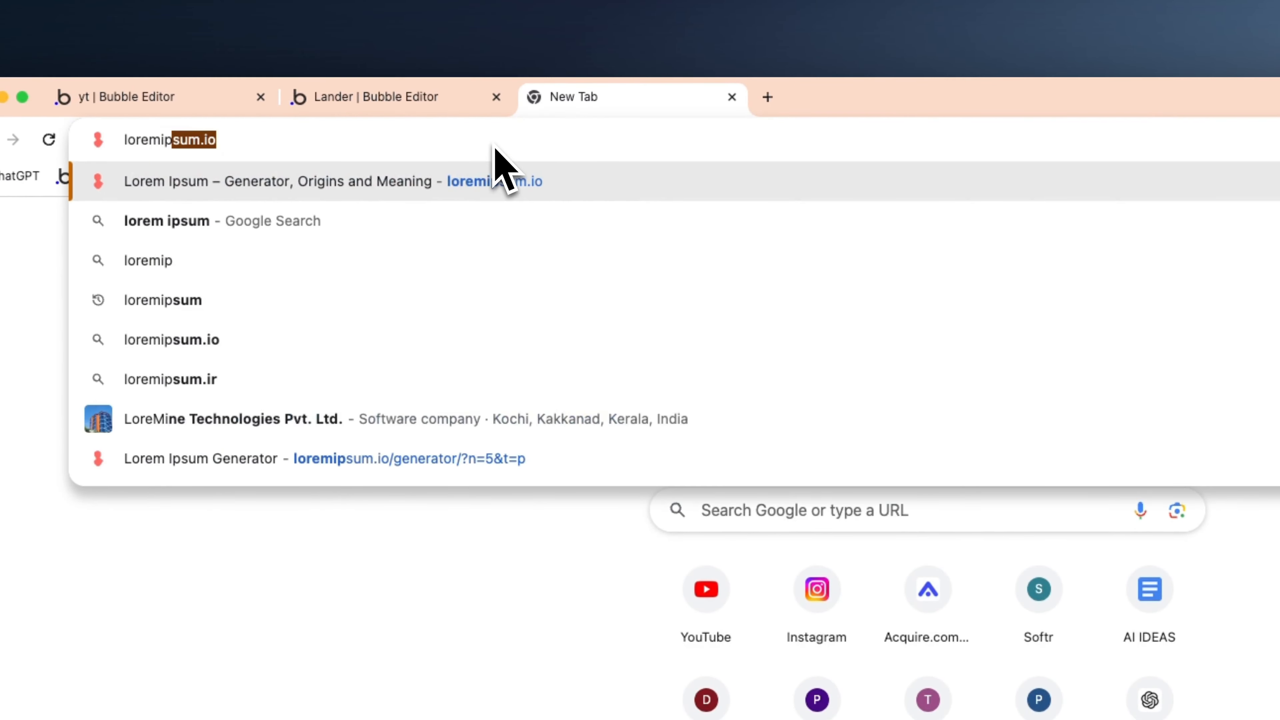
text(sum.io)
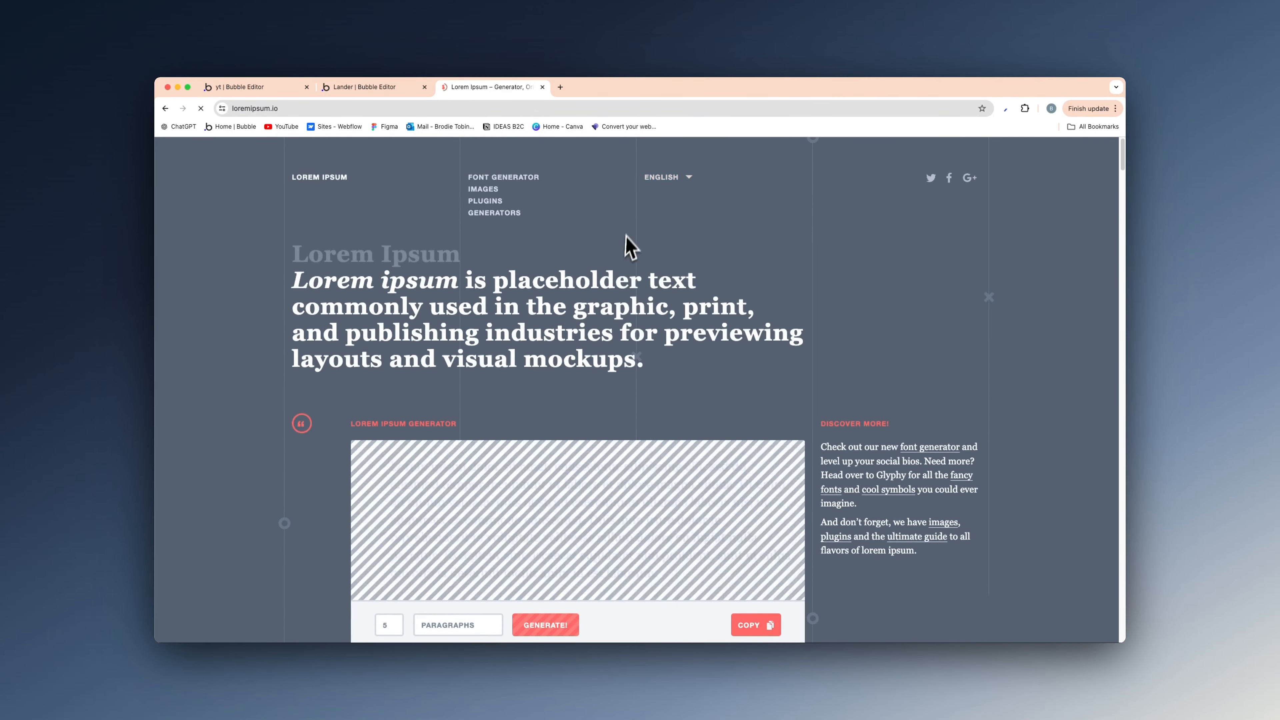
scroll(552, 343, down, 2)
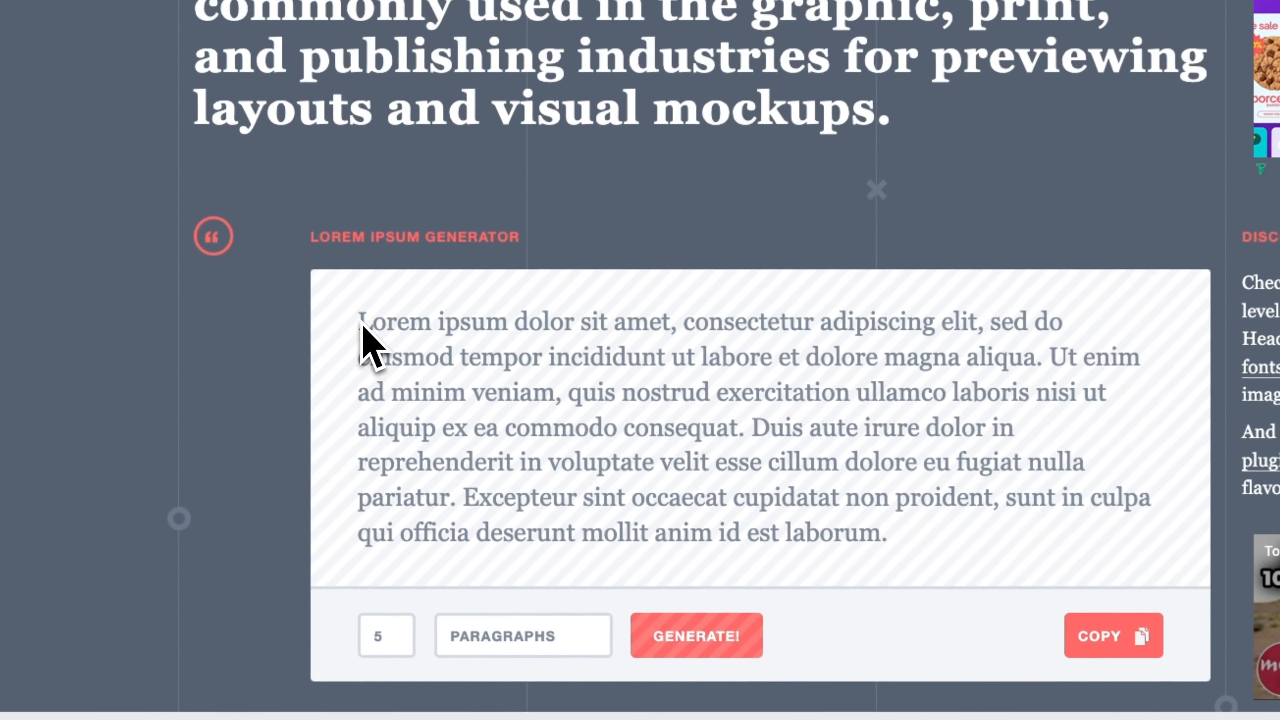
drag(376, 401, 661, 429)
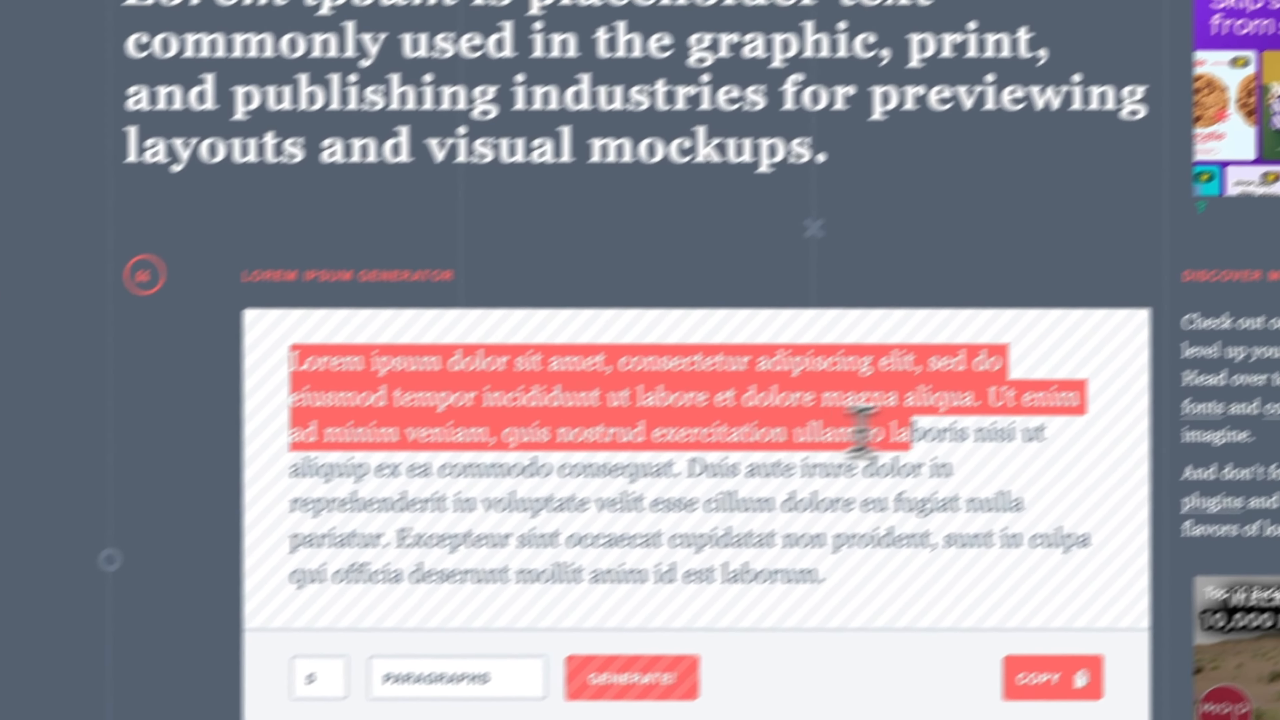
drag(863, 431, 980, 399)
key(ctrl+c)
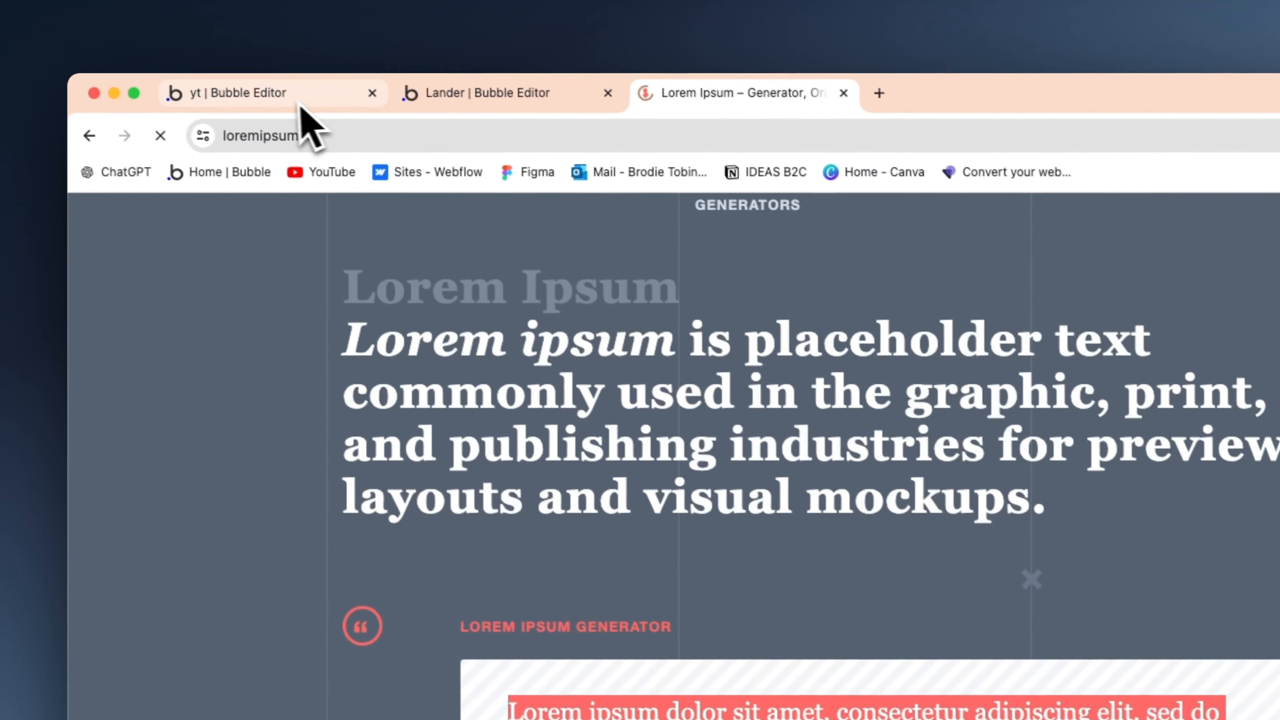
Step: Back in the yt Bubble editor, replace the duplicated tagline's text with the copied lorem ipsum and set its font color to the black Text variable
click(300, 101)
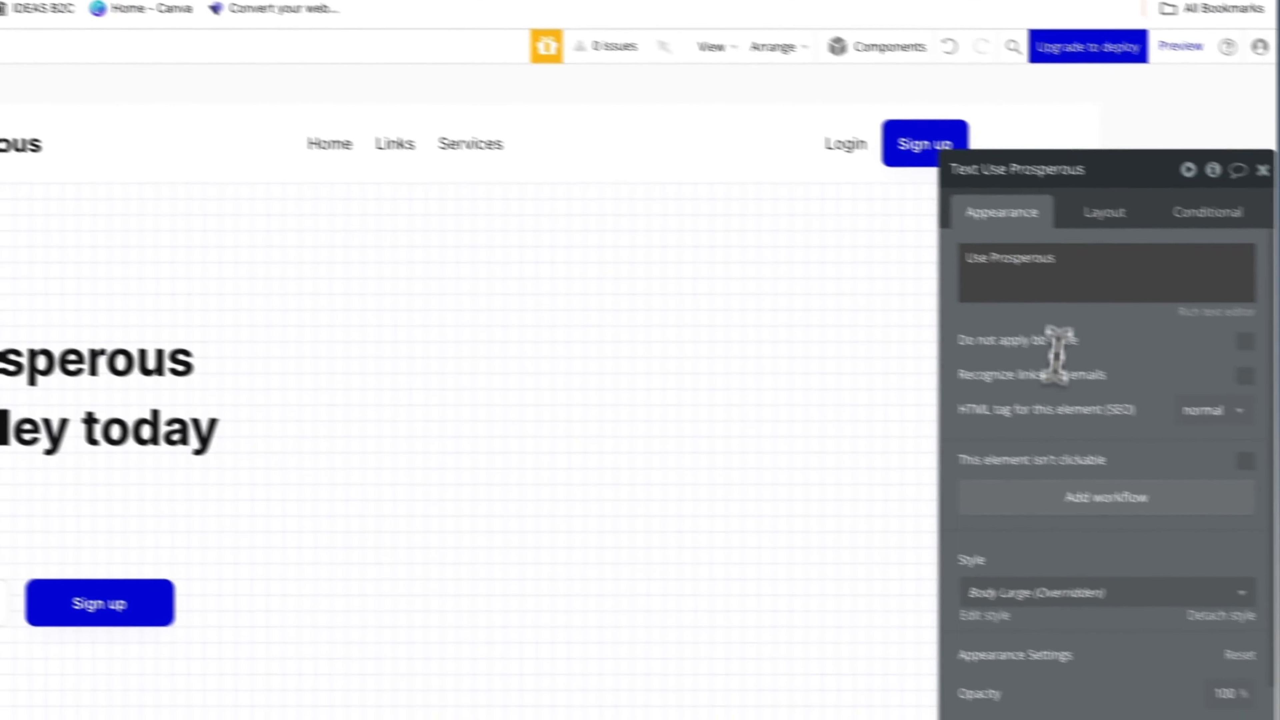
triple_click(1011, 267)
key(ctrl+v)
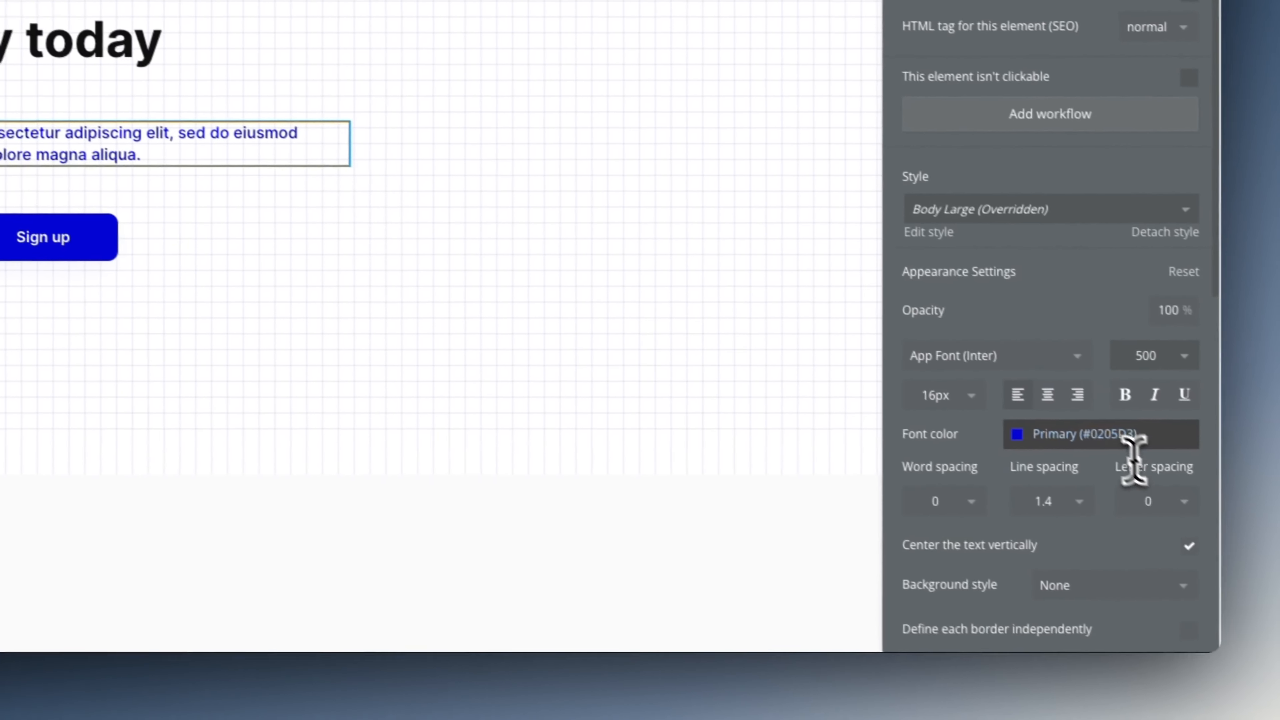
click(1249, 516)
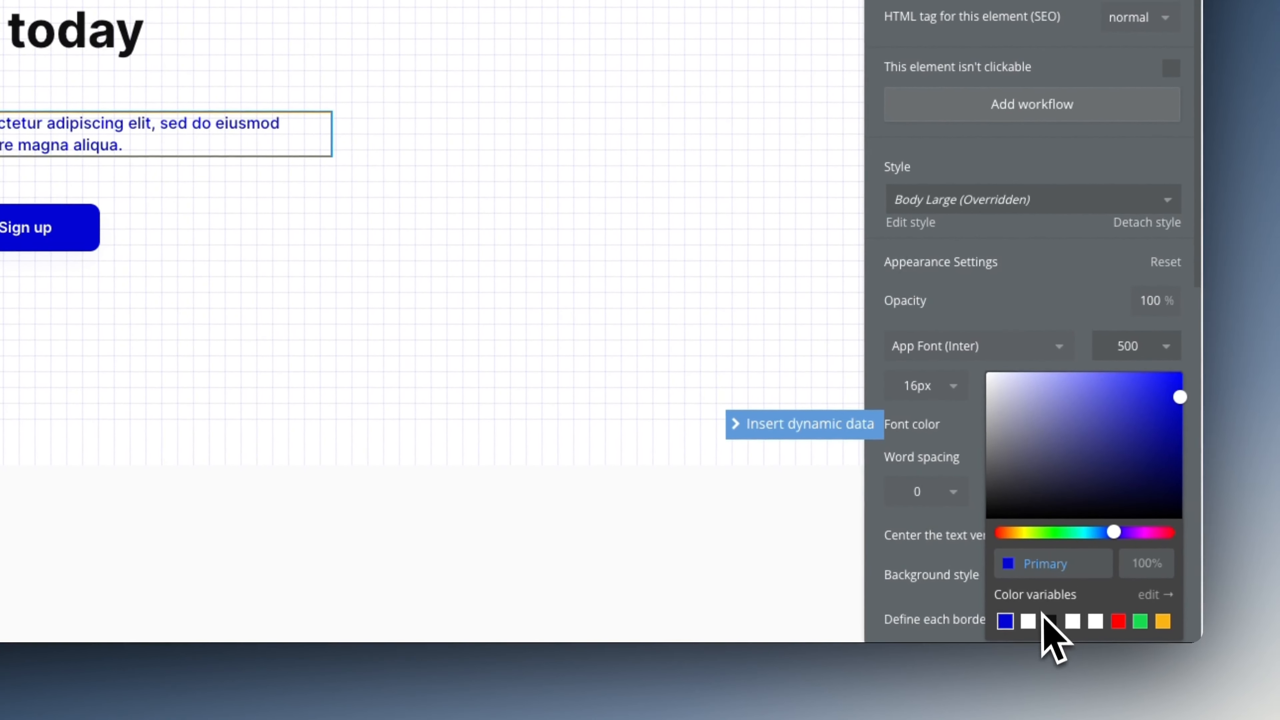
click(1054, 279)
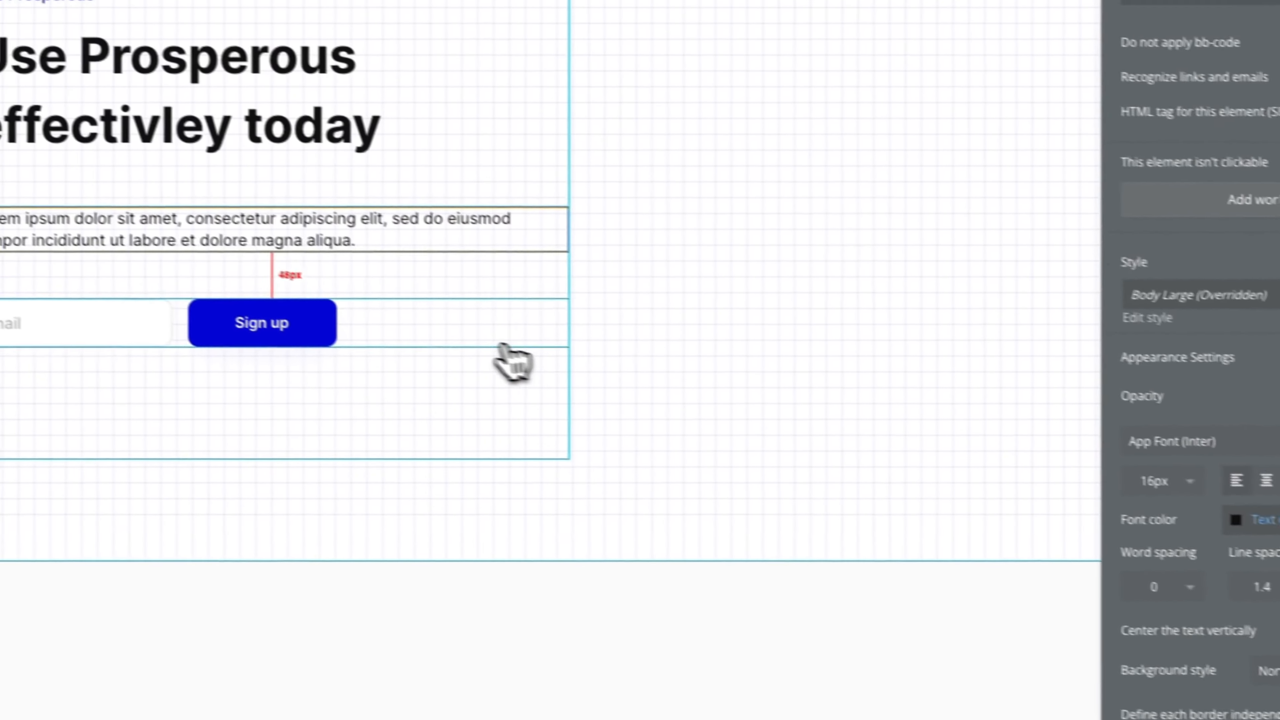
Step: Examine the layout and row gap settings of the group holding the tagline and heading
click(284, 295)
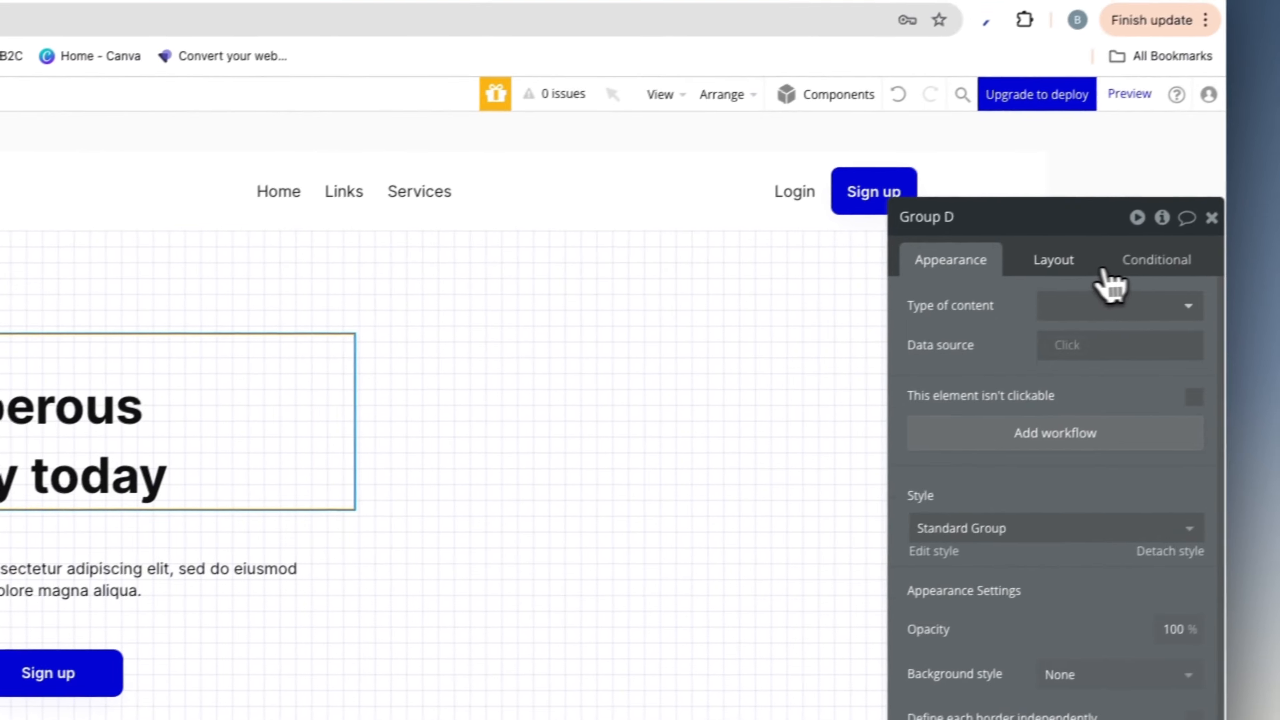
click(1035, 267)
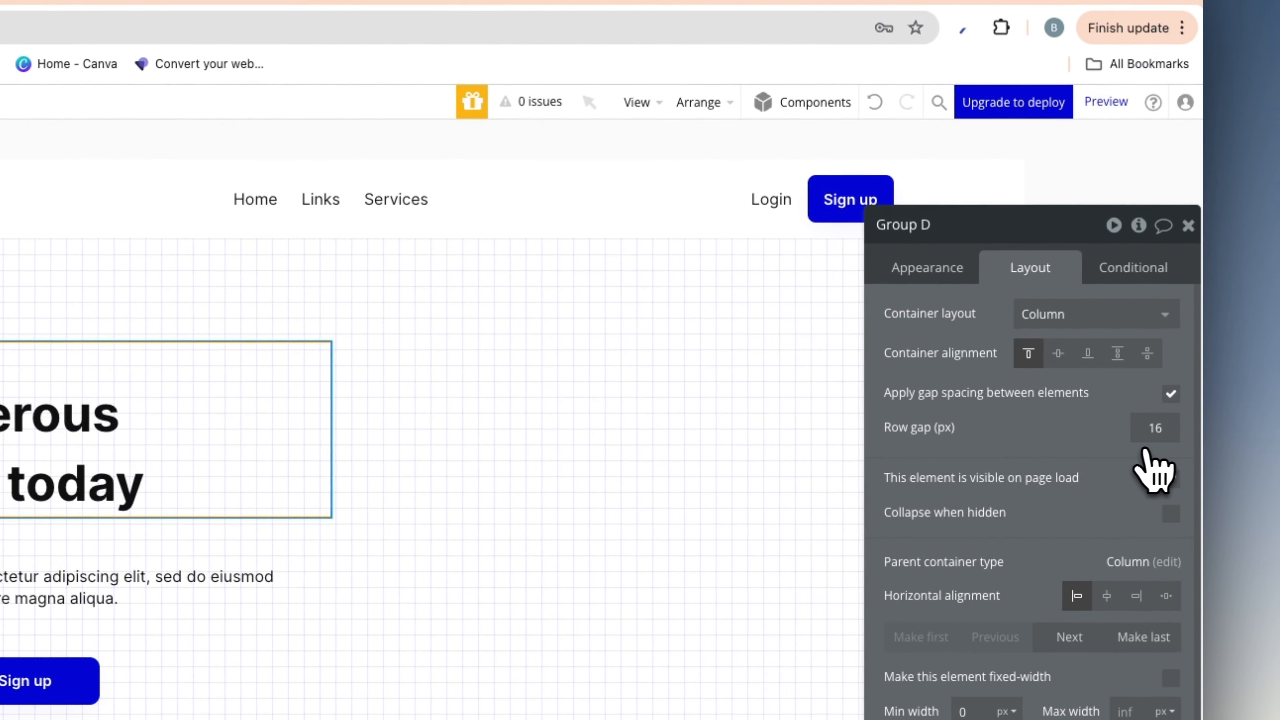
click(186, 531)
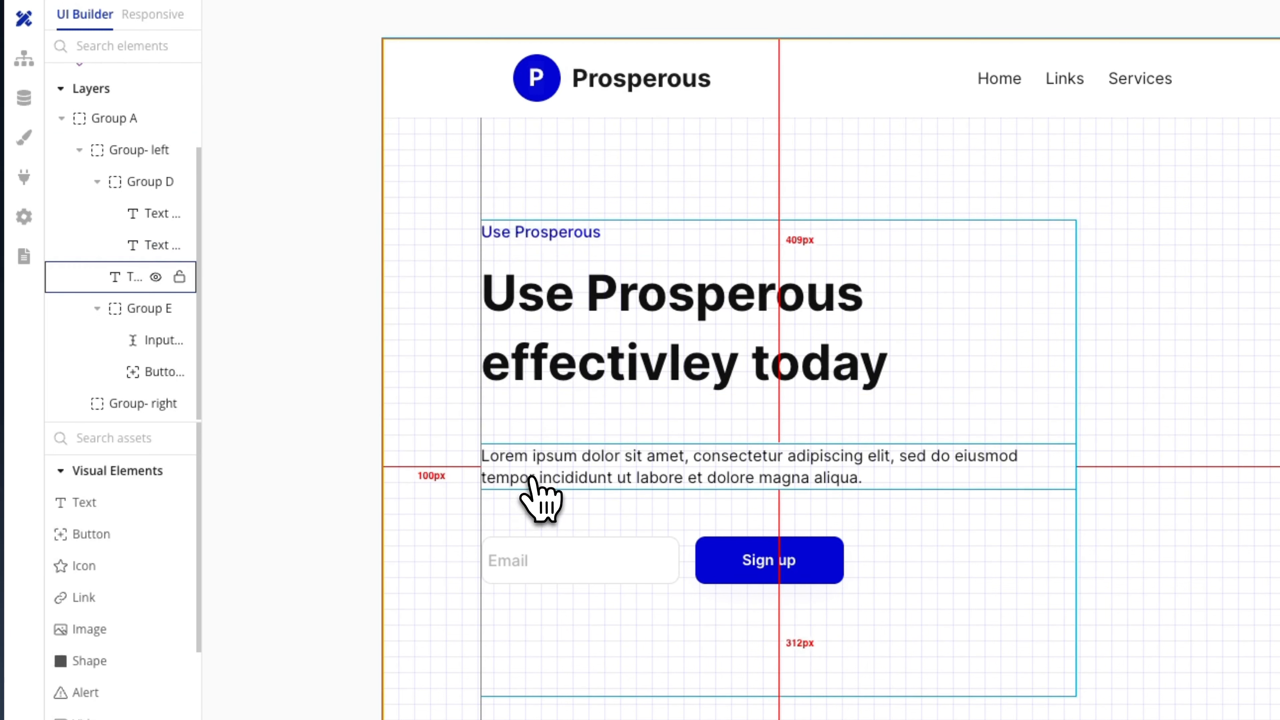
click(550, 477)
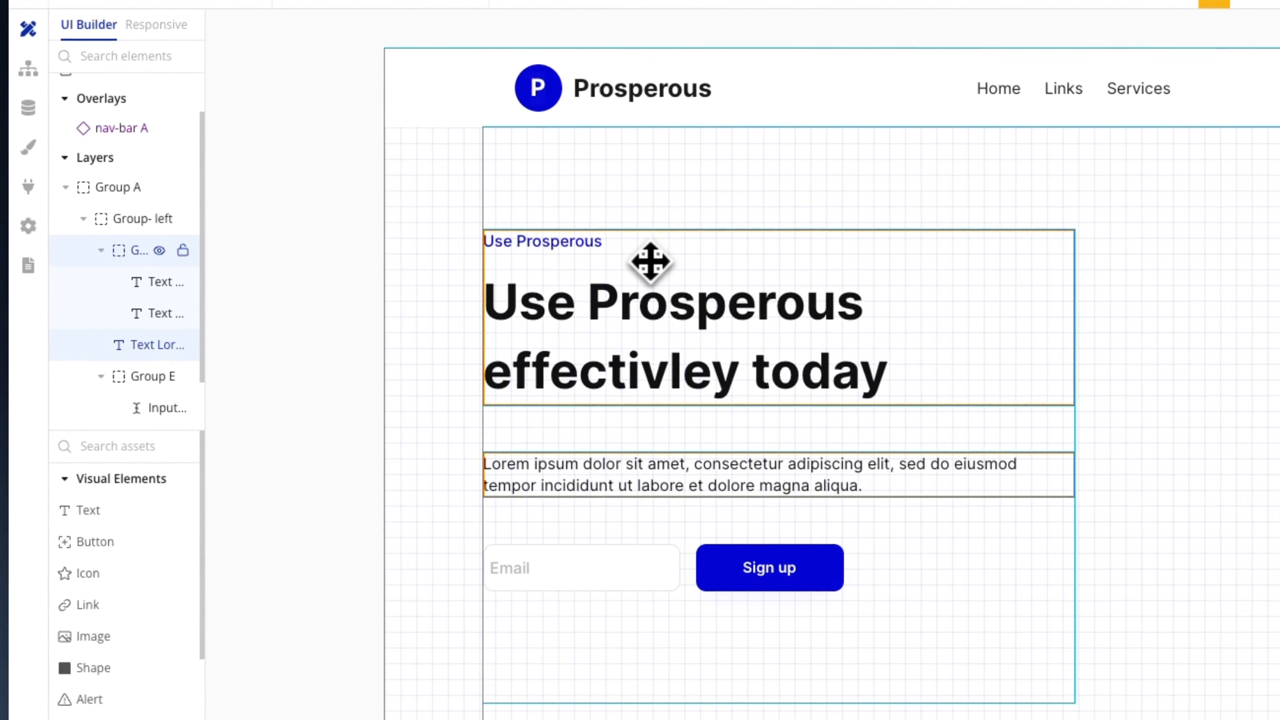
right_click(726, 283)
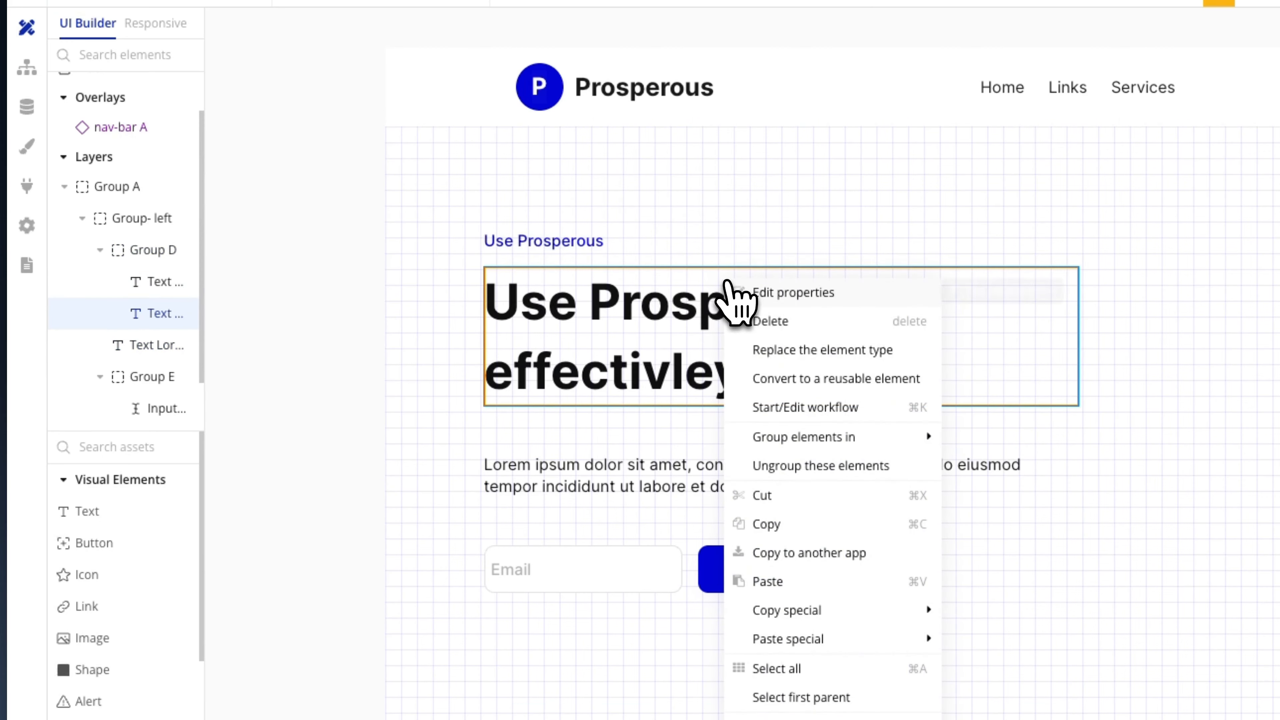
click(343, 349)
Step: Group the tagline-and-heading group with the lorem ipsum paragraph in a column container, with 0 px minimum height and gap spacing enabled
click(563, 472)
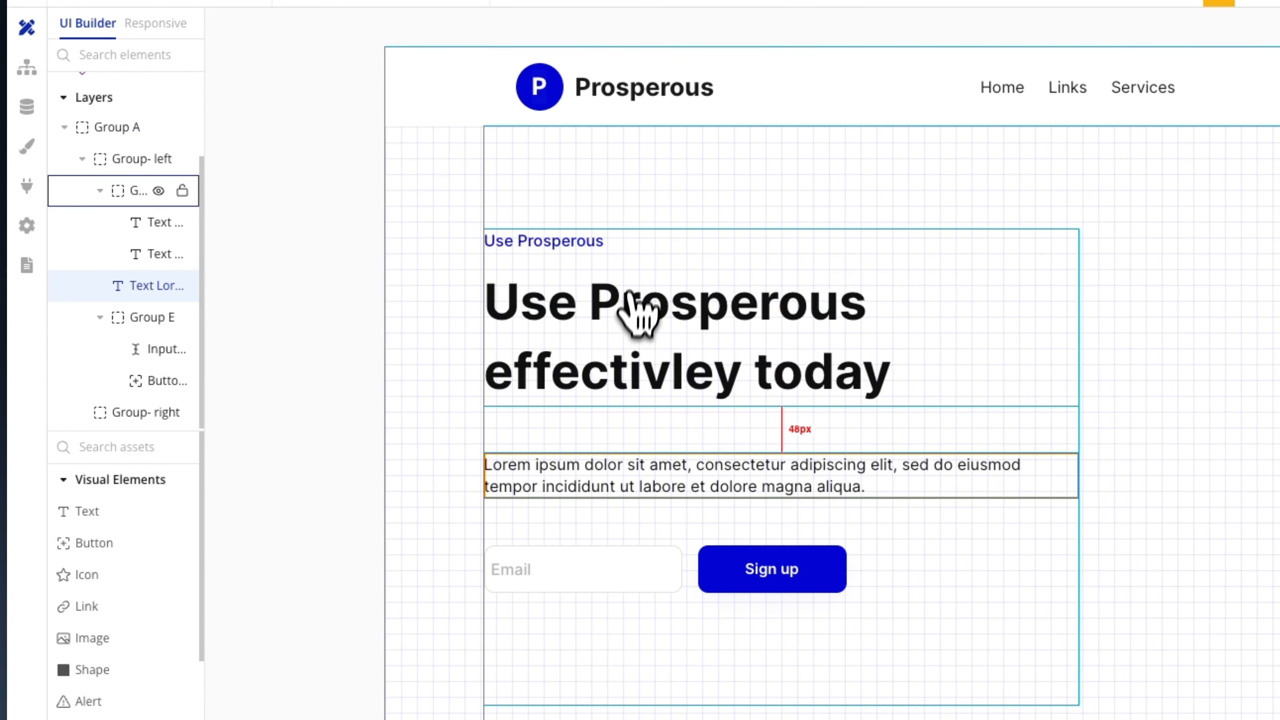
shift+click(624, 261)
right_click(627, 267)
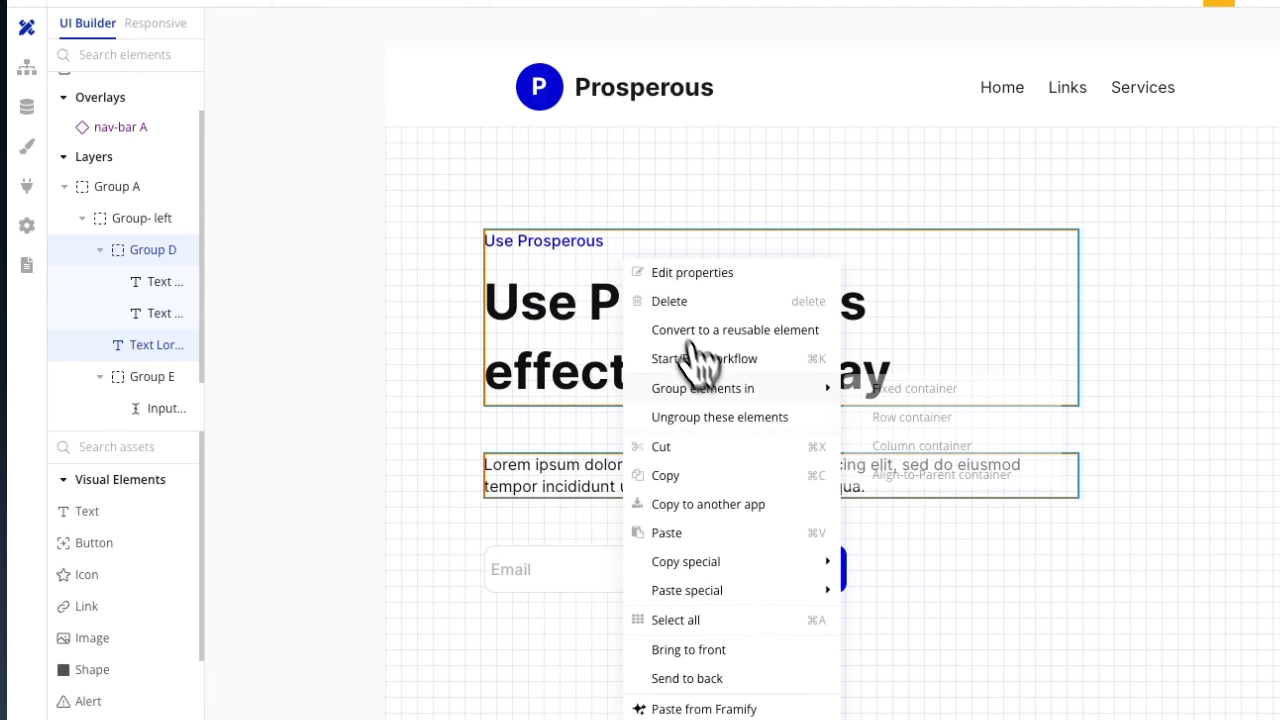
click(921, 446)
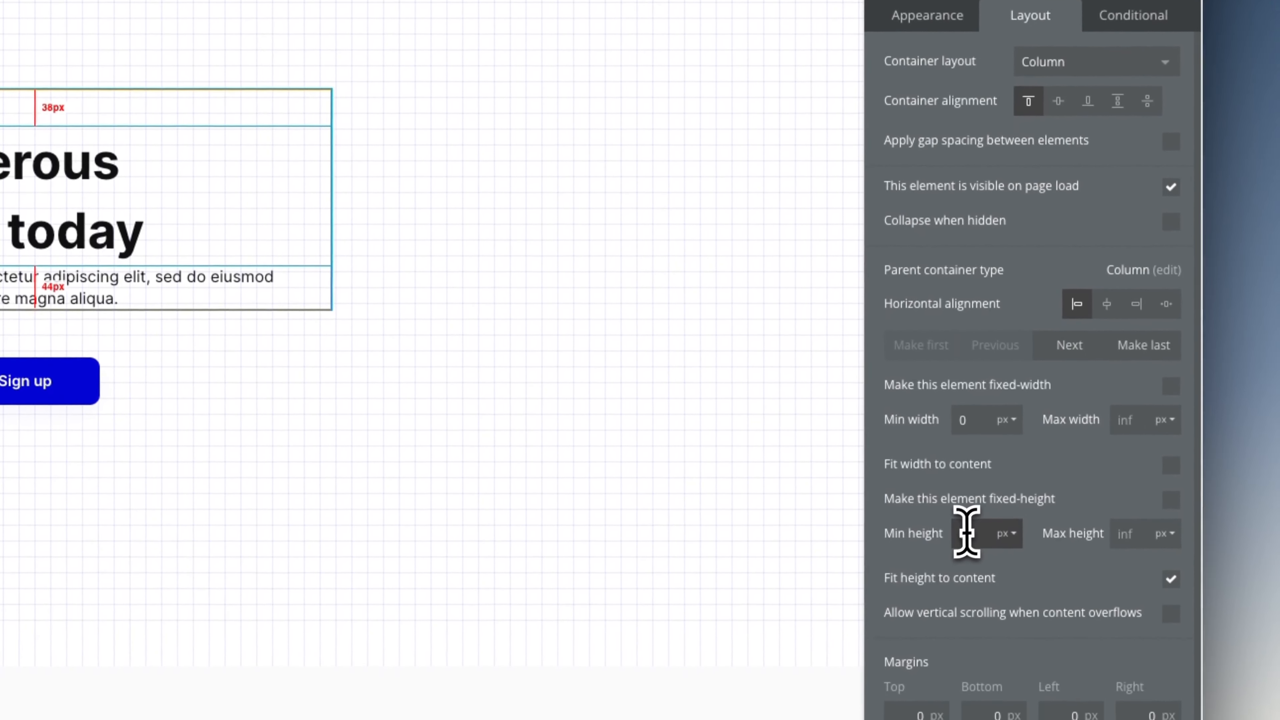
double_click(964, 535)
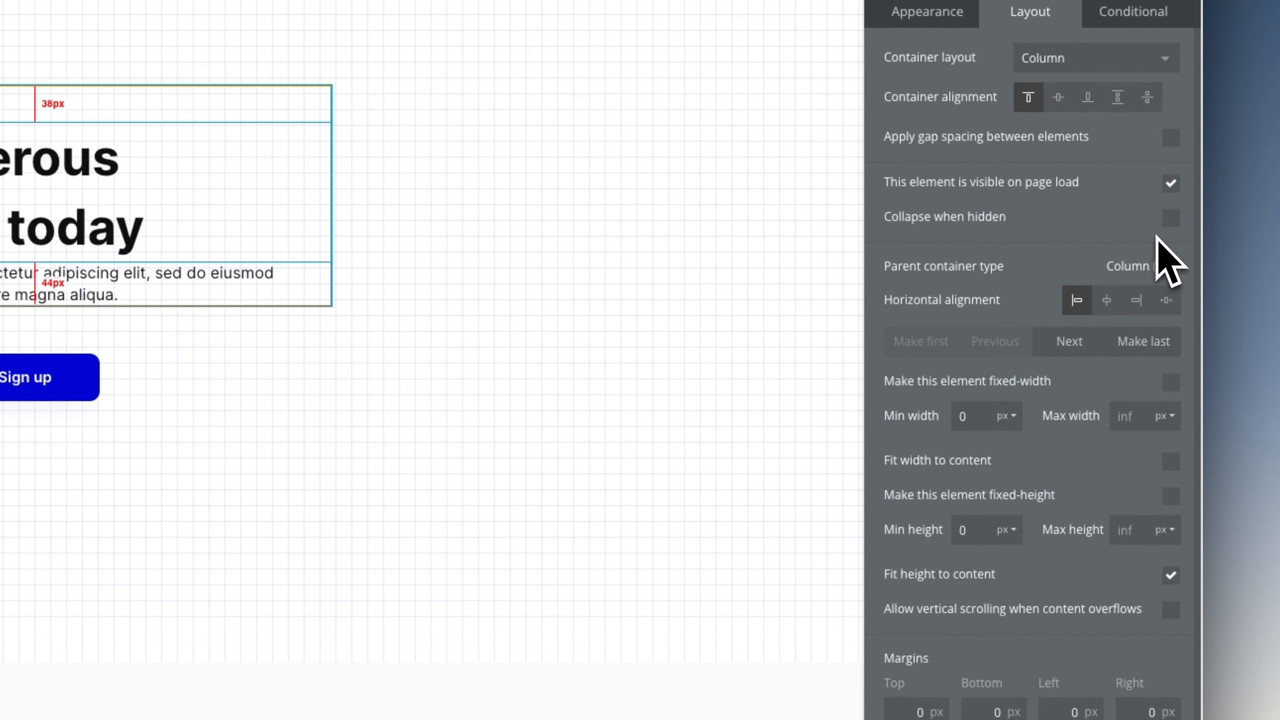
click(1170, 137)
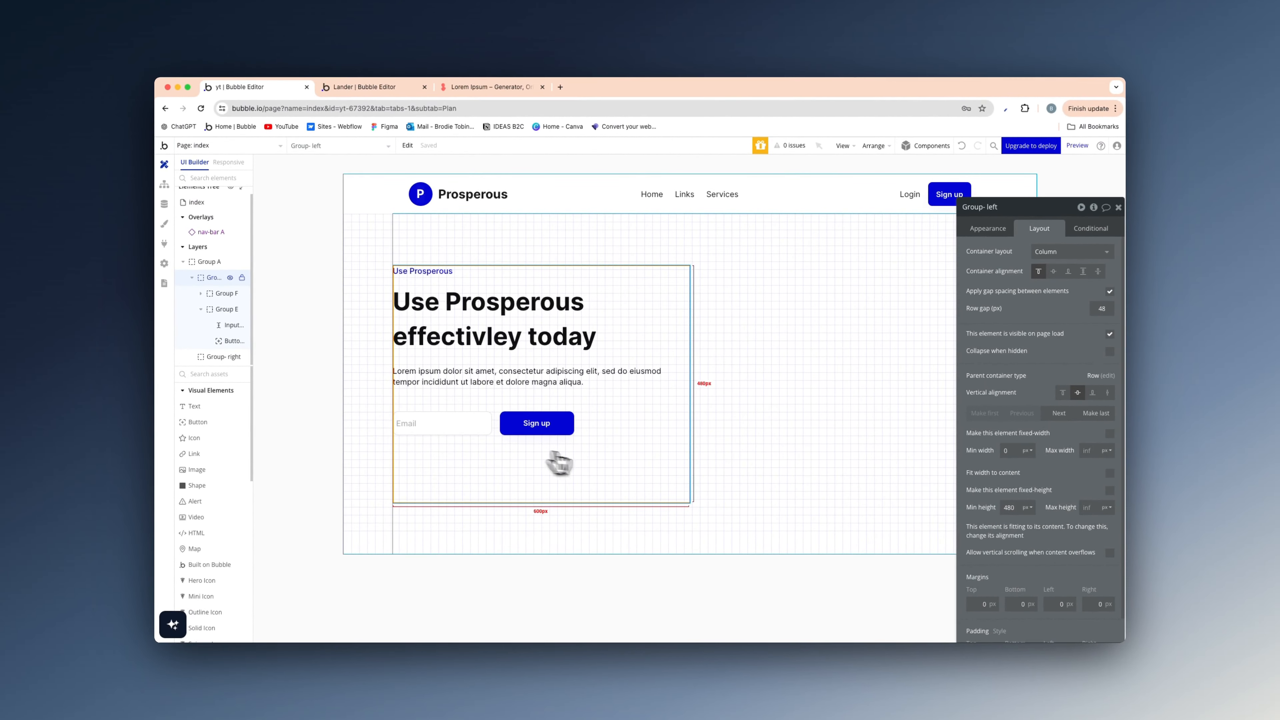
Step: Set the left group's minimum height to 0 px and its padding to 96 px top and bottom, 32 px left and right
double_click(1006, 508)
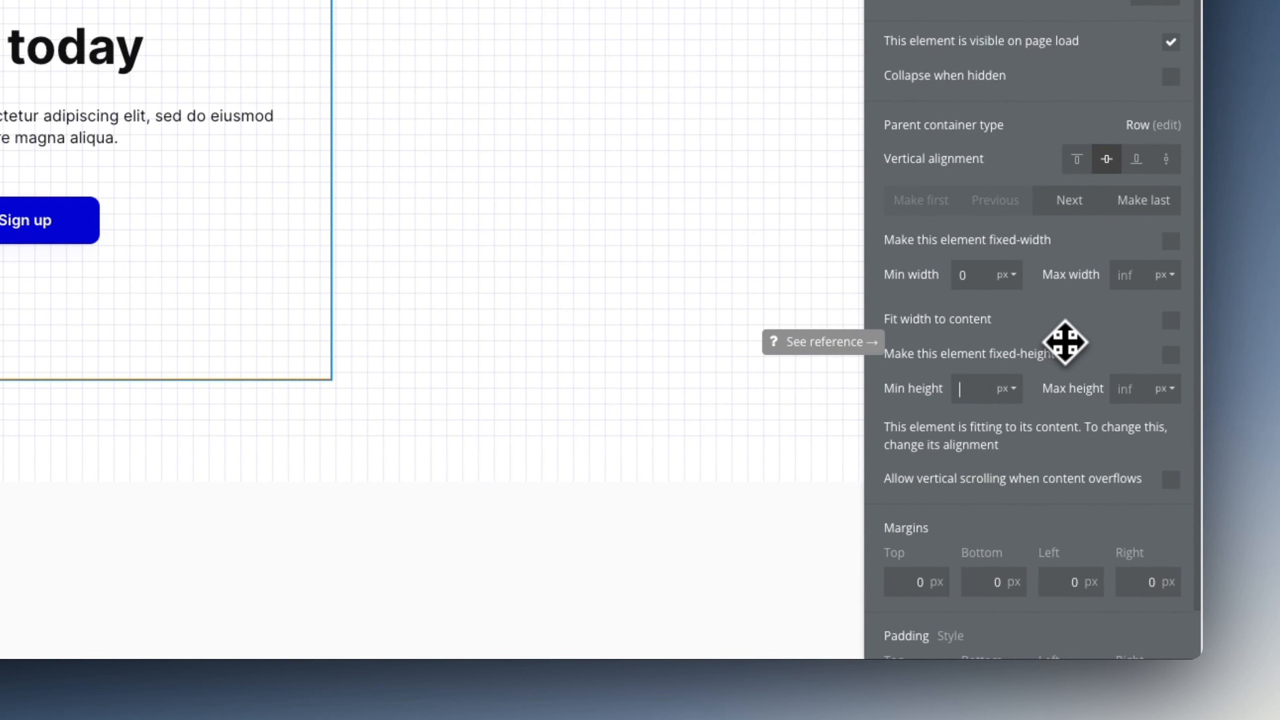
text(0)
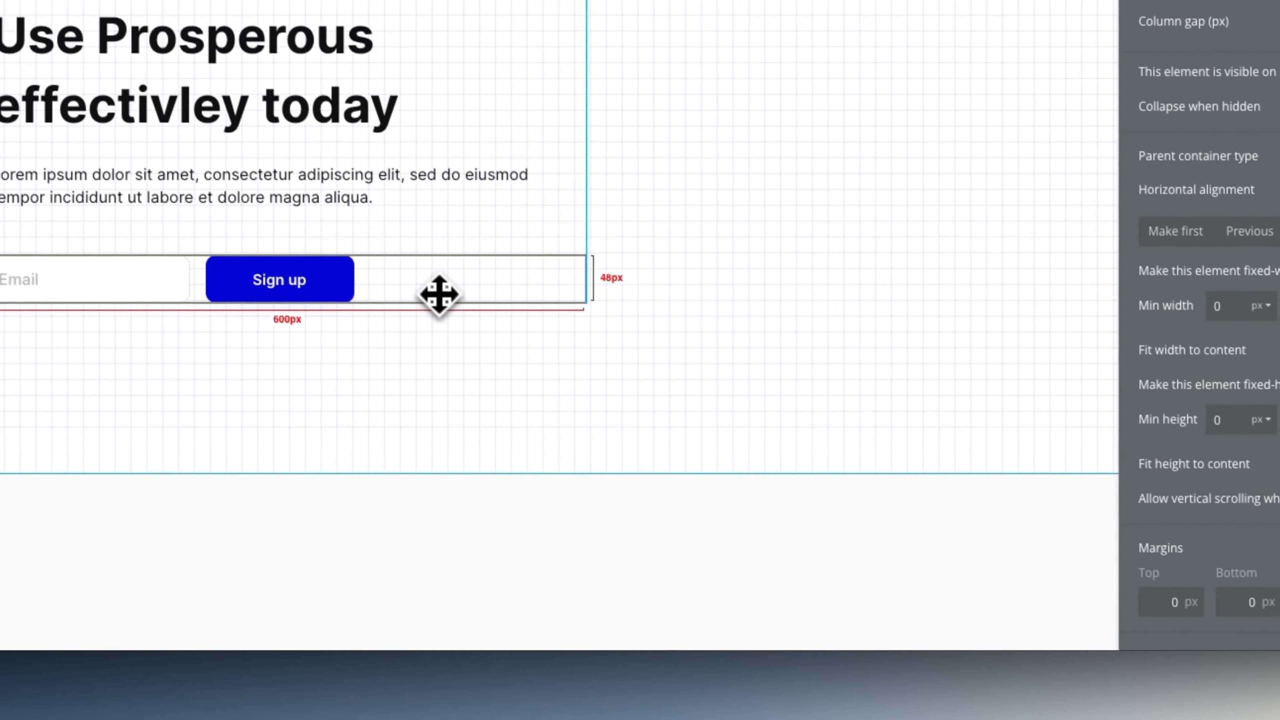
right_click(703, 612)
mouse_move(706, 612)
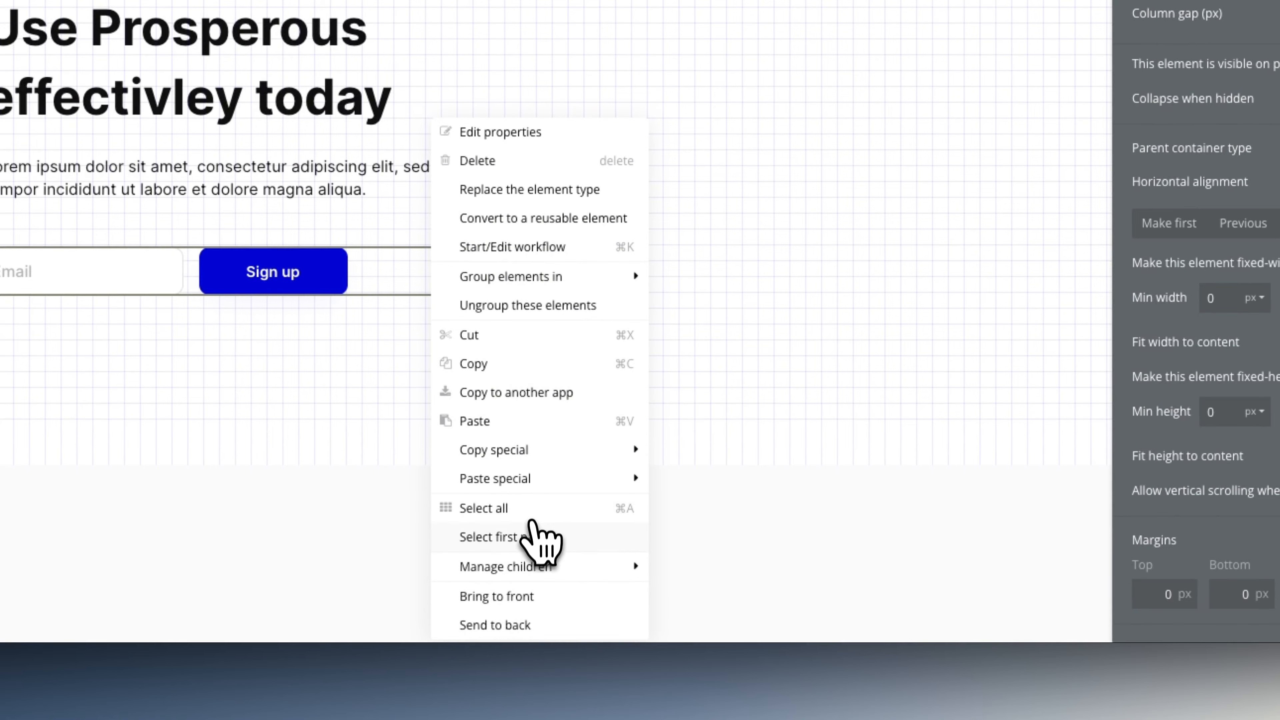
click(530, 535)
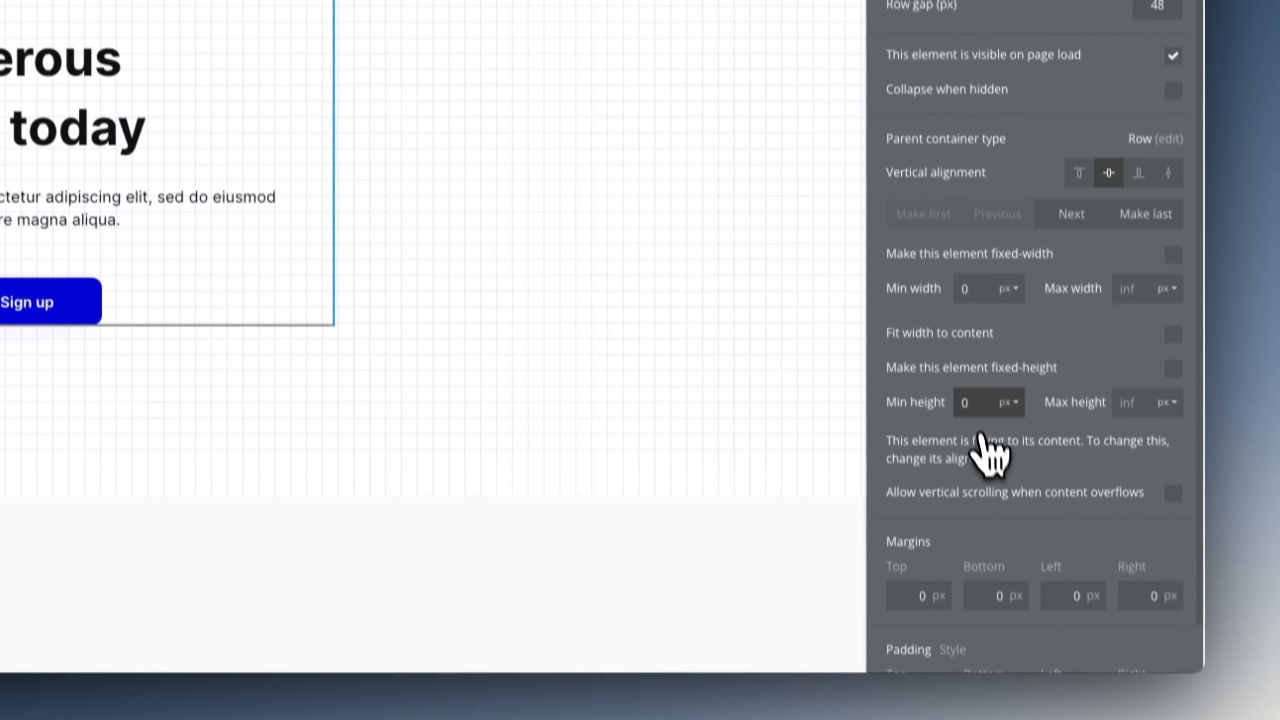
scroll(980, 439, down, 2)
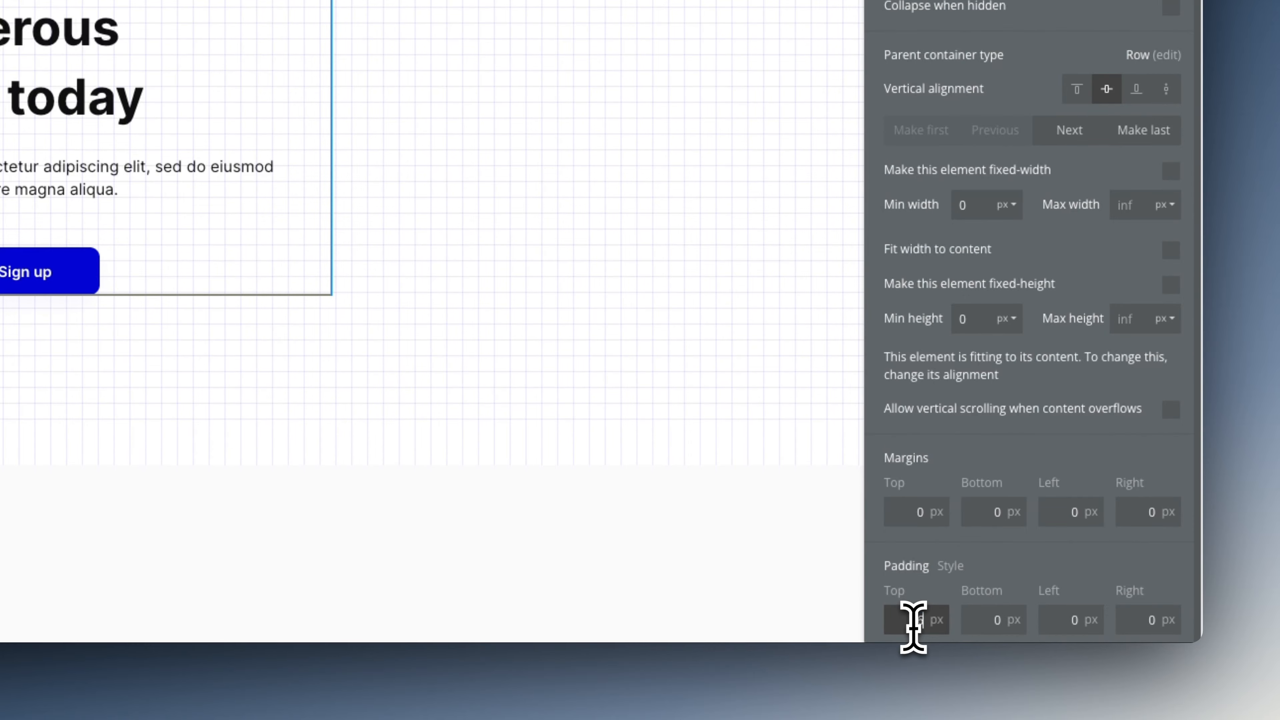
key(Tab)
text(96)
key(Tab)
text(32)
key(Tab)
text(32)
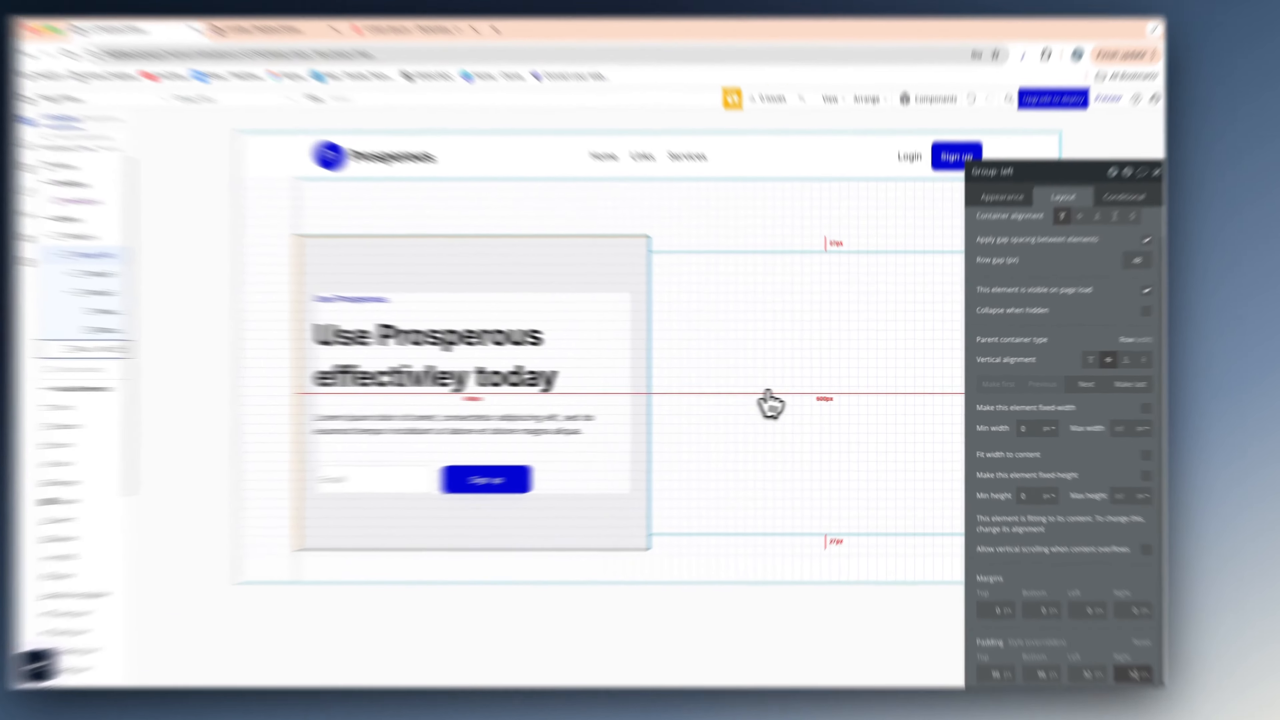
Step: Place an image element in the hero section's right group
click(782, 383)
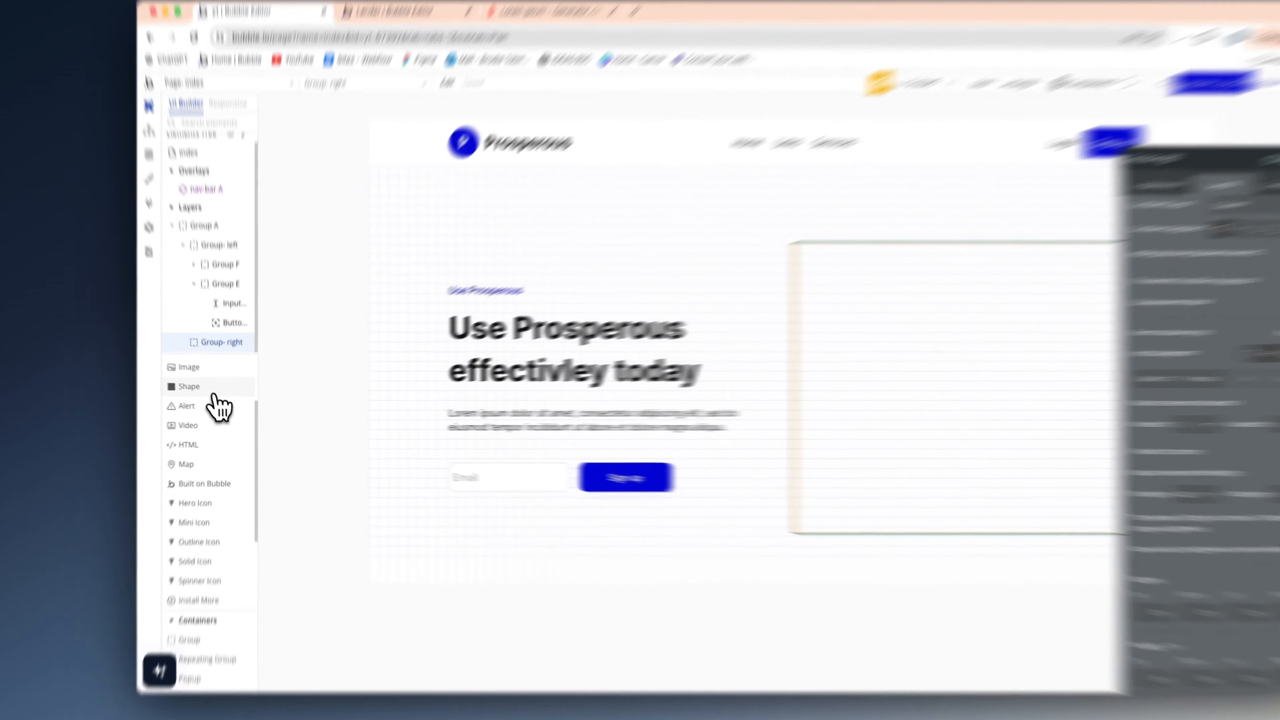
click(214, 378)
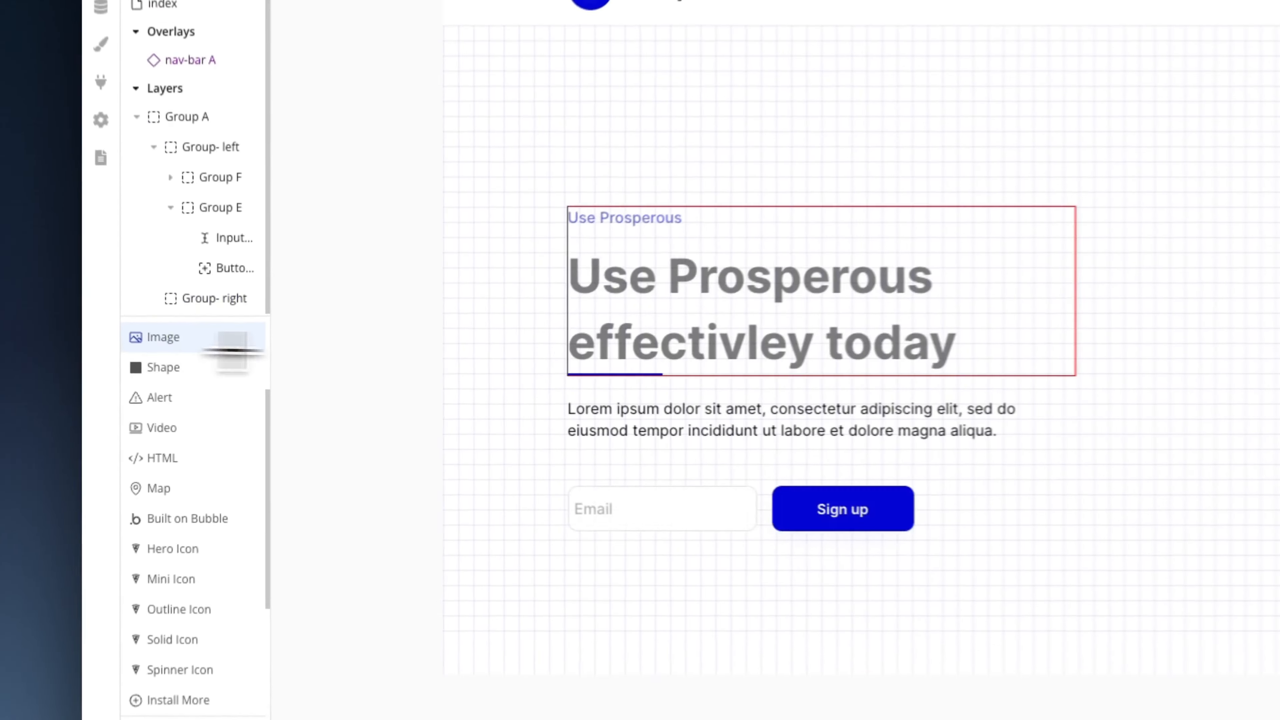
click(774, 328)
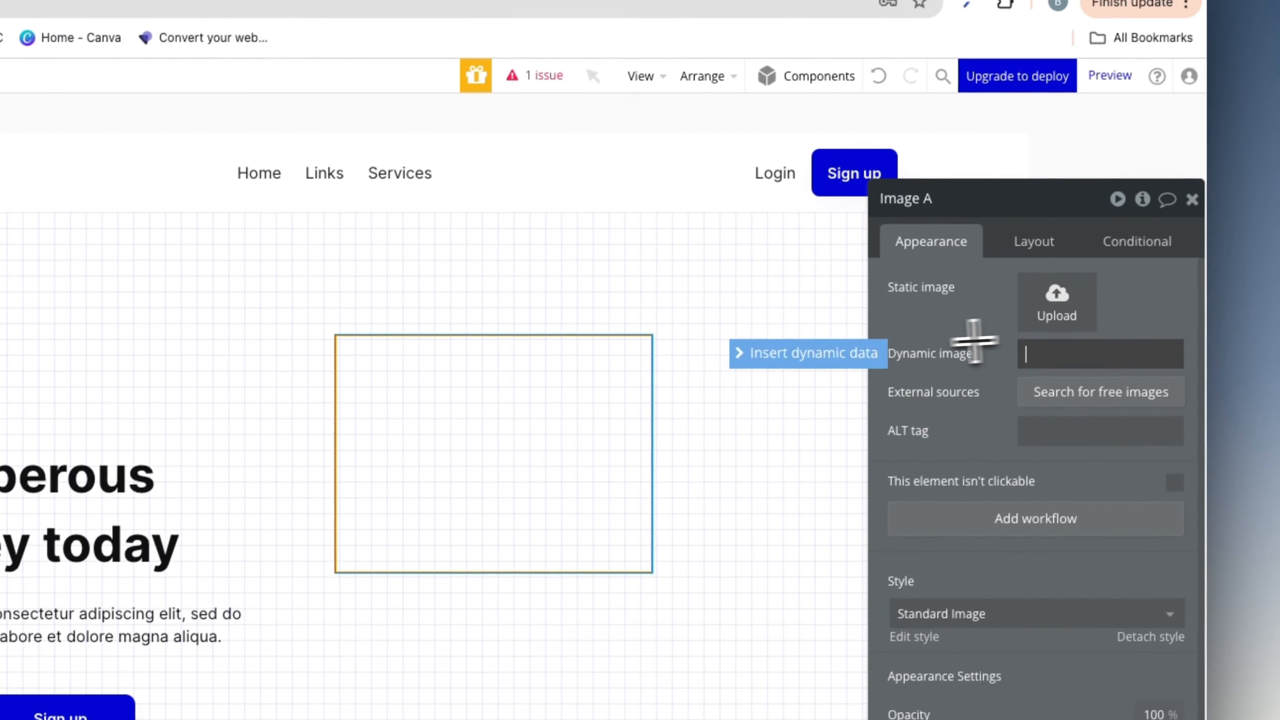
Step: Upload catcus dall3.webp from the Downloads folder as the static picture of the image element
click(1187, 169)
scroll(378, 571, down, 5)
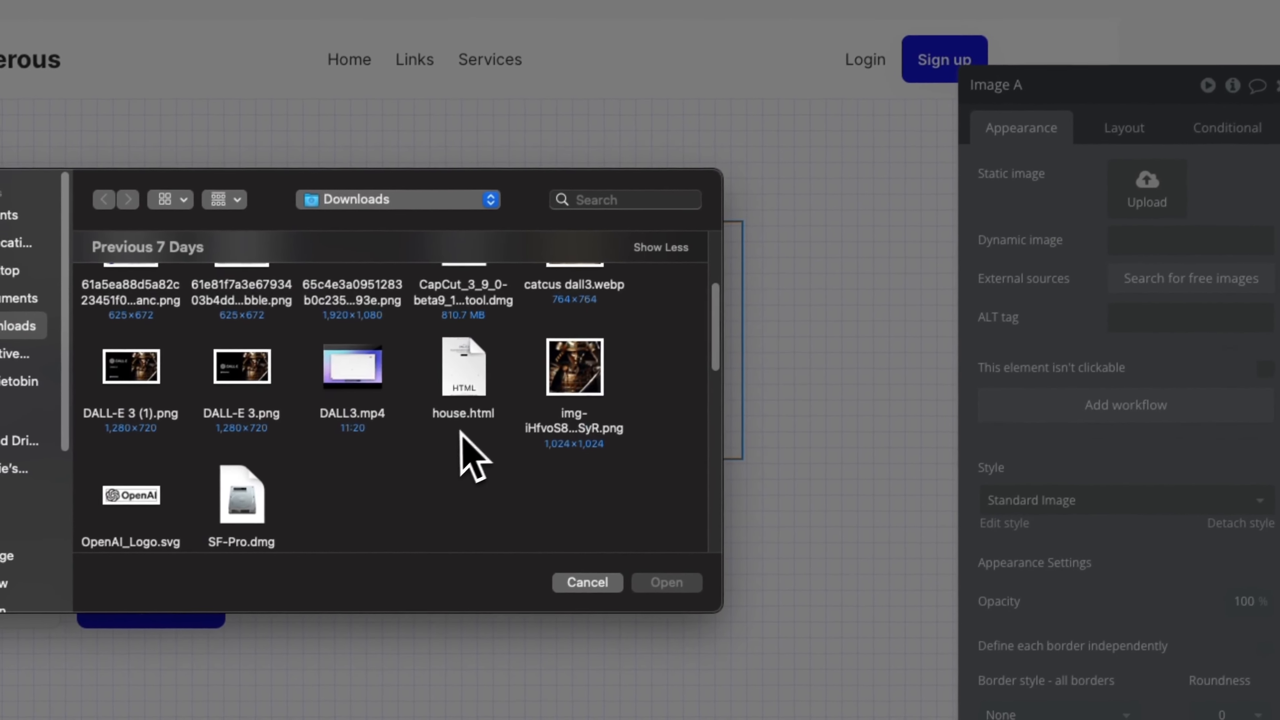
click(480, 450)
double_click(580, 343)
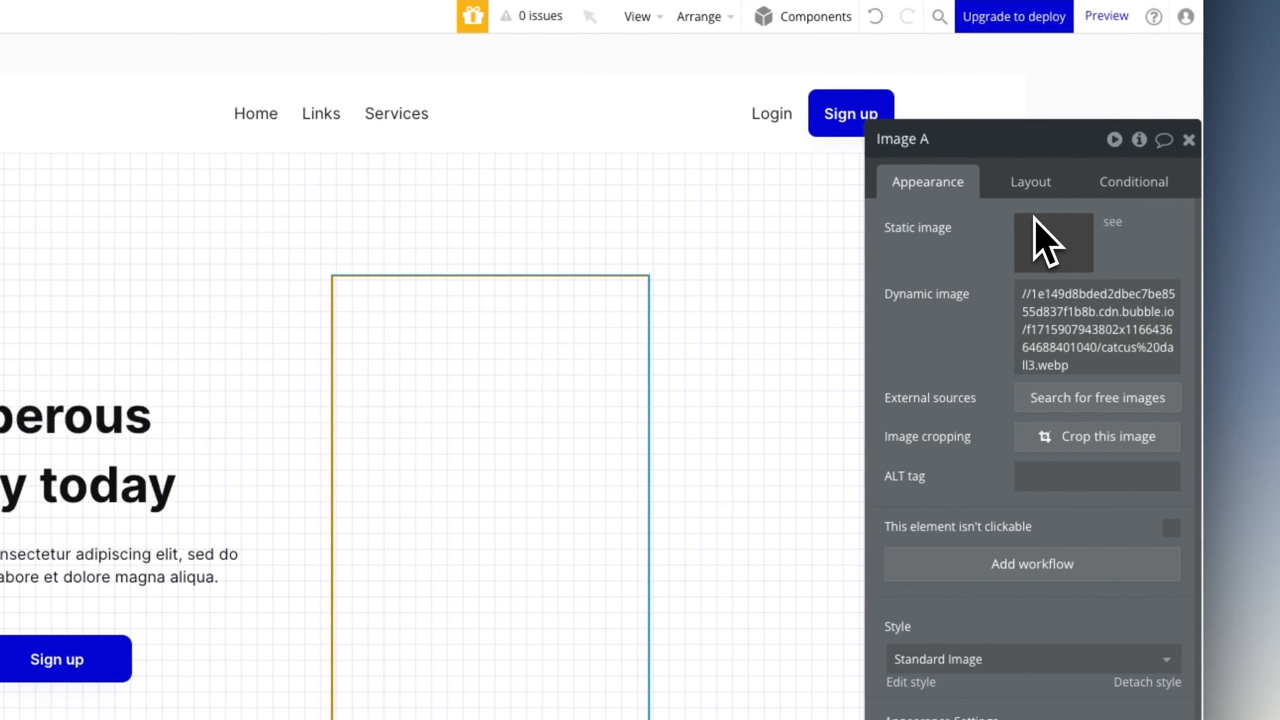
Step: Turn off the image's fixed width and keep its aspect ratio fixed
click(1032, 194)
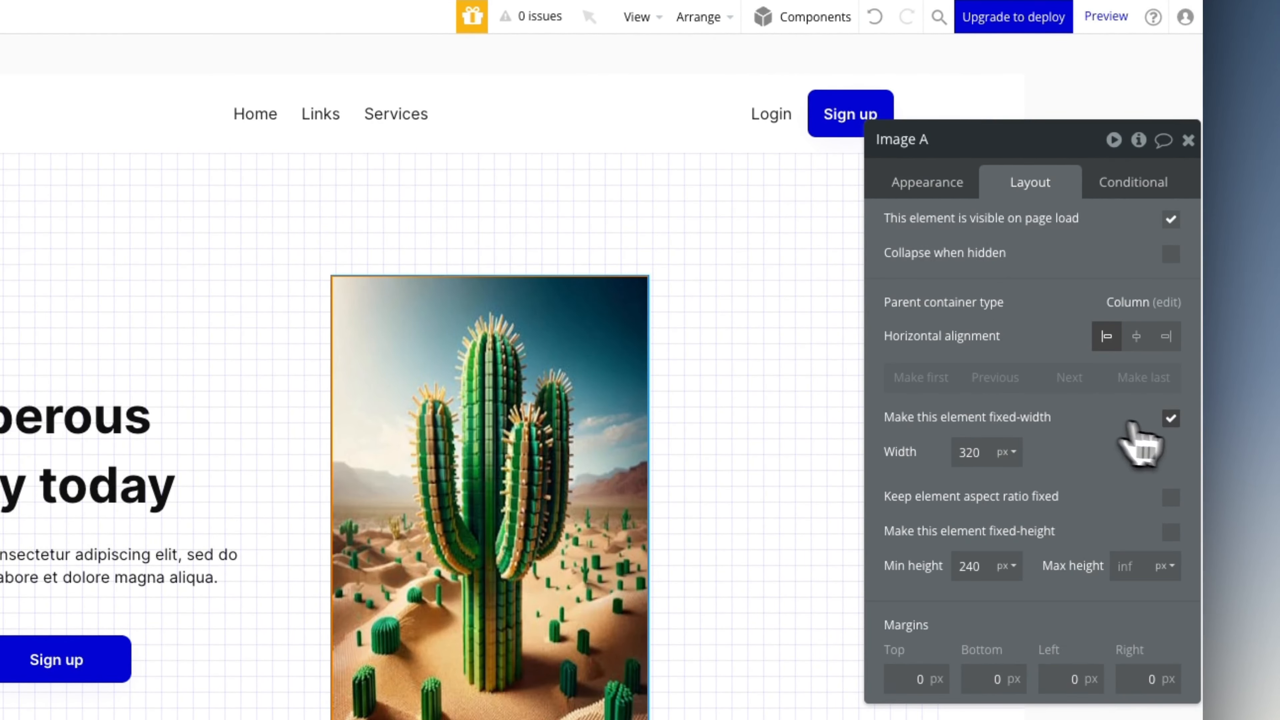
click(1170, 419)
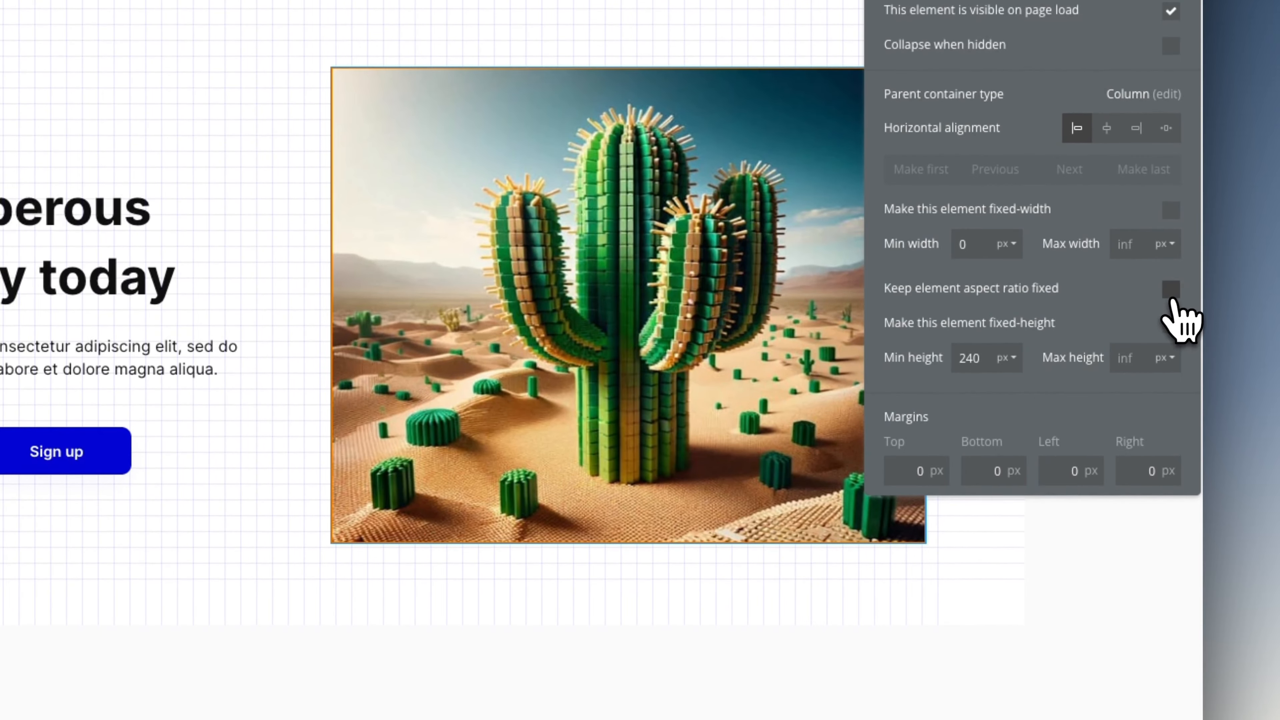
click(1174, 292)
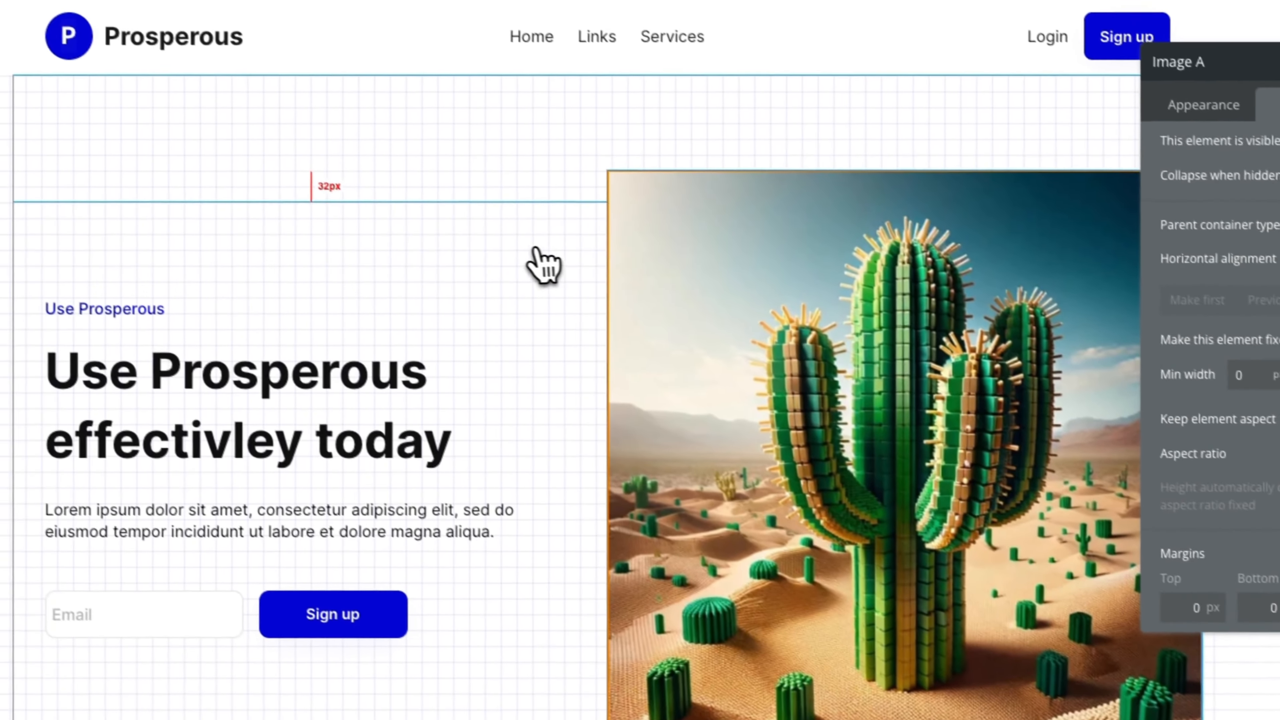
Step: Make the outer hero container that holds the left and right groups fit its height to its content
click(554, 297)
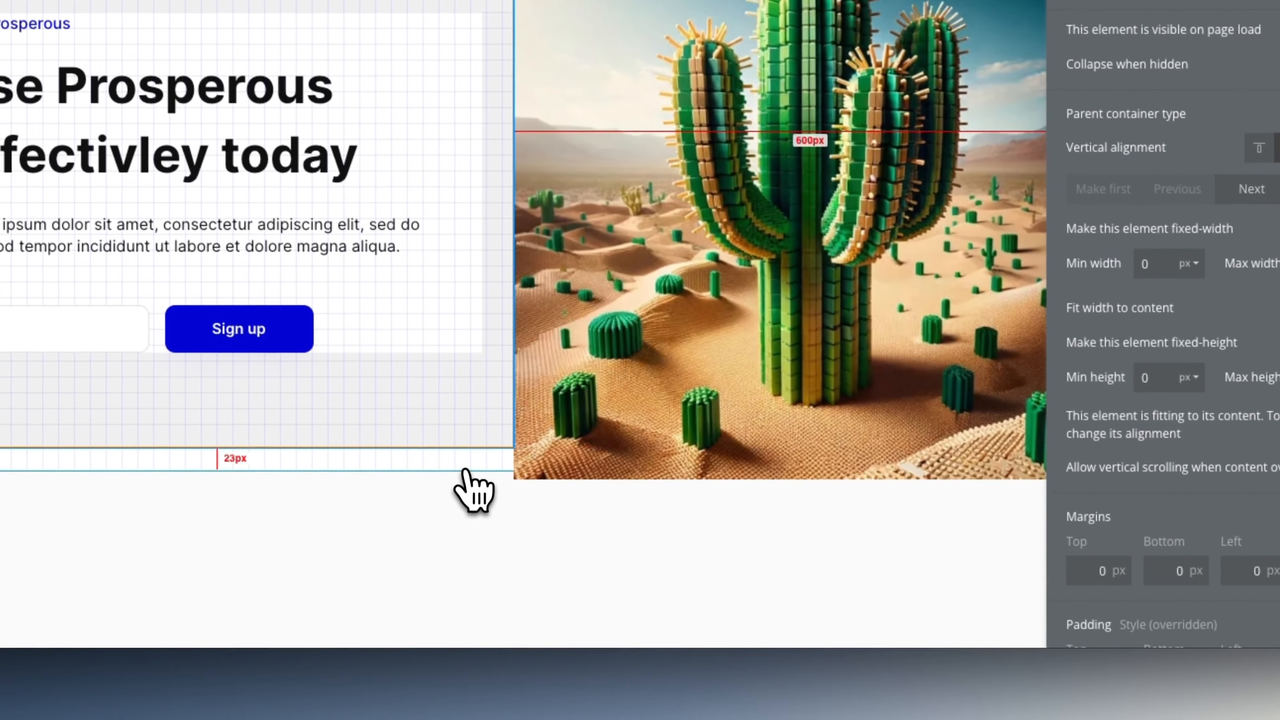
click(463, 455)
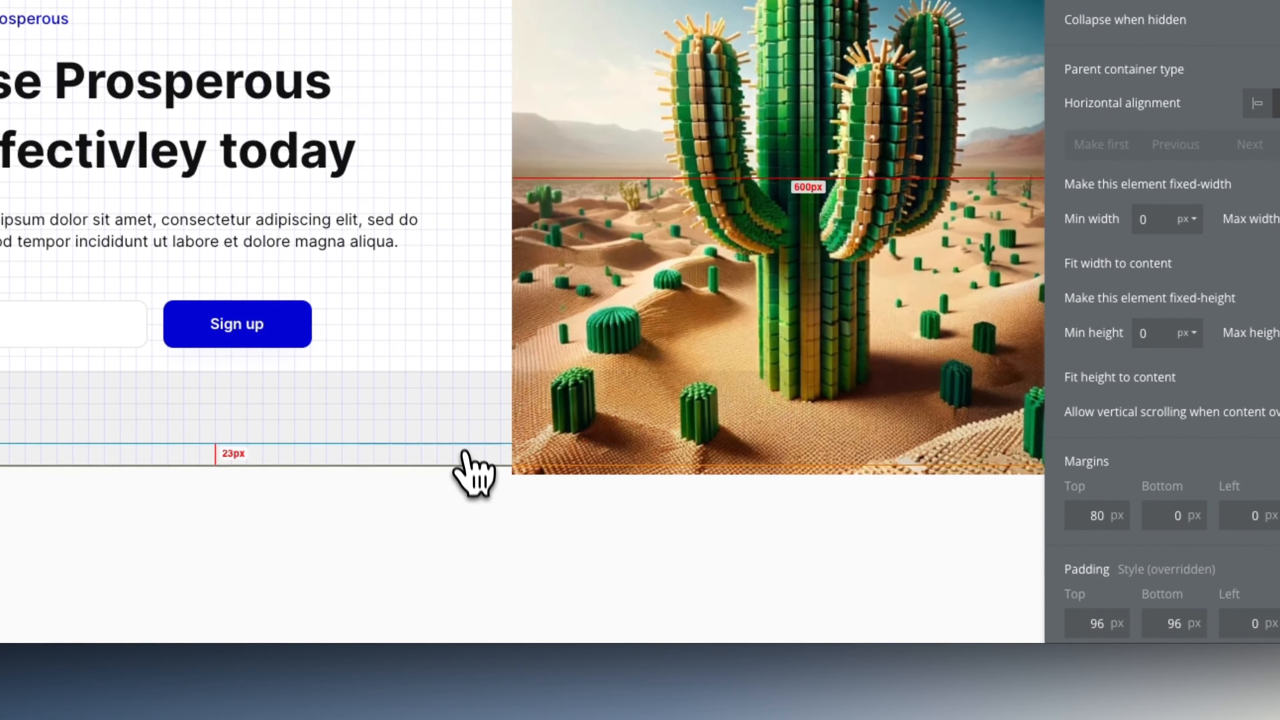
click(463, 361)
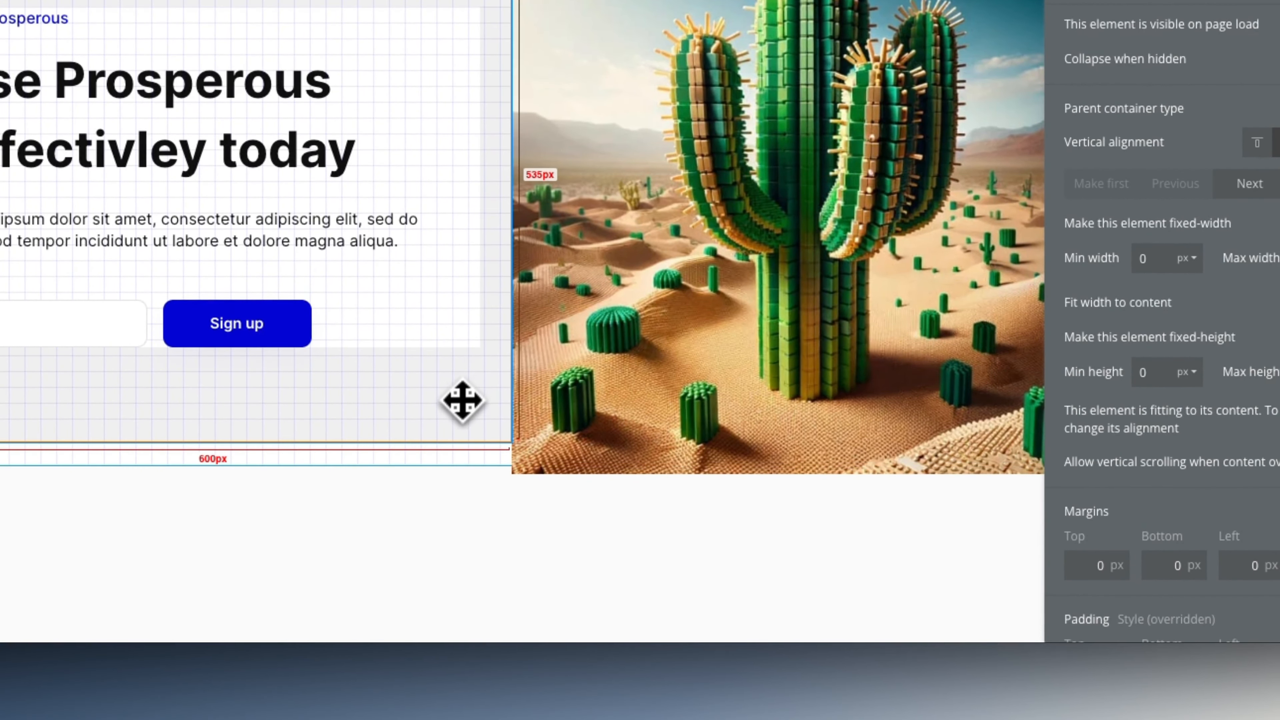
click(442, 449)
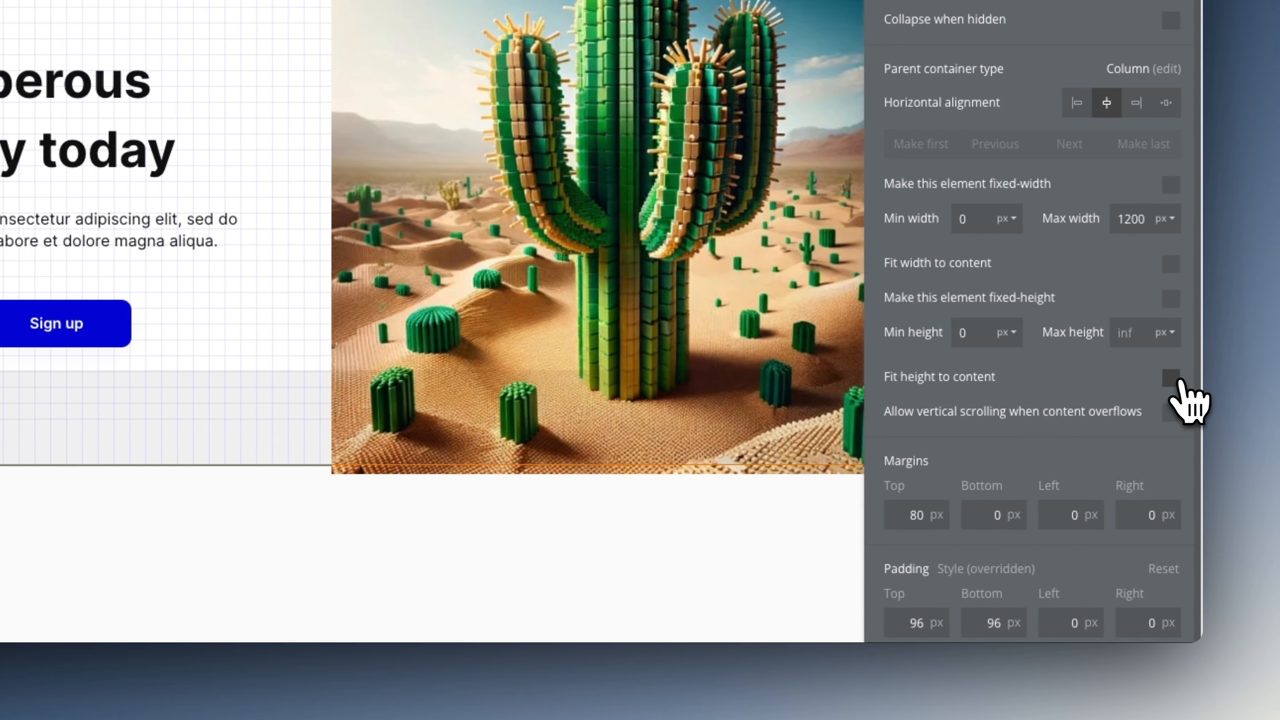
click(1171, 378)
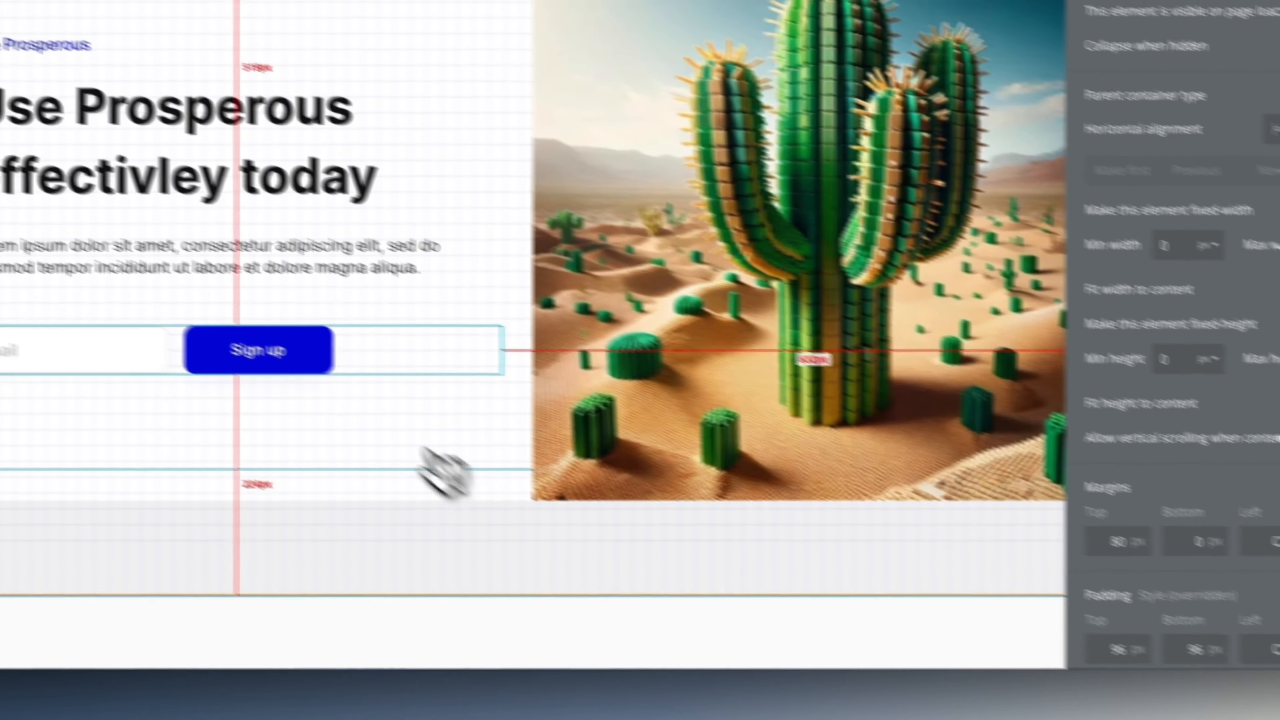
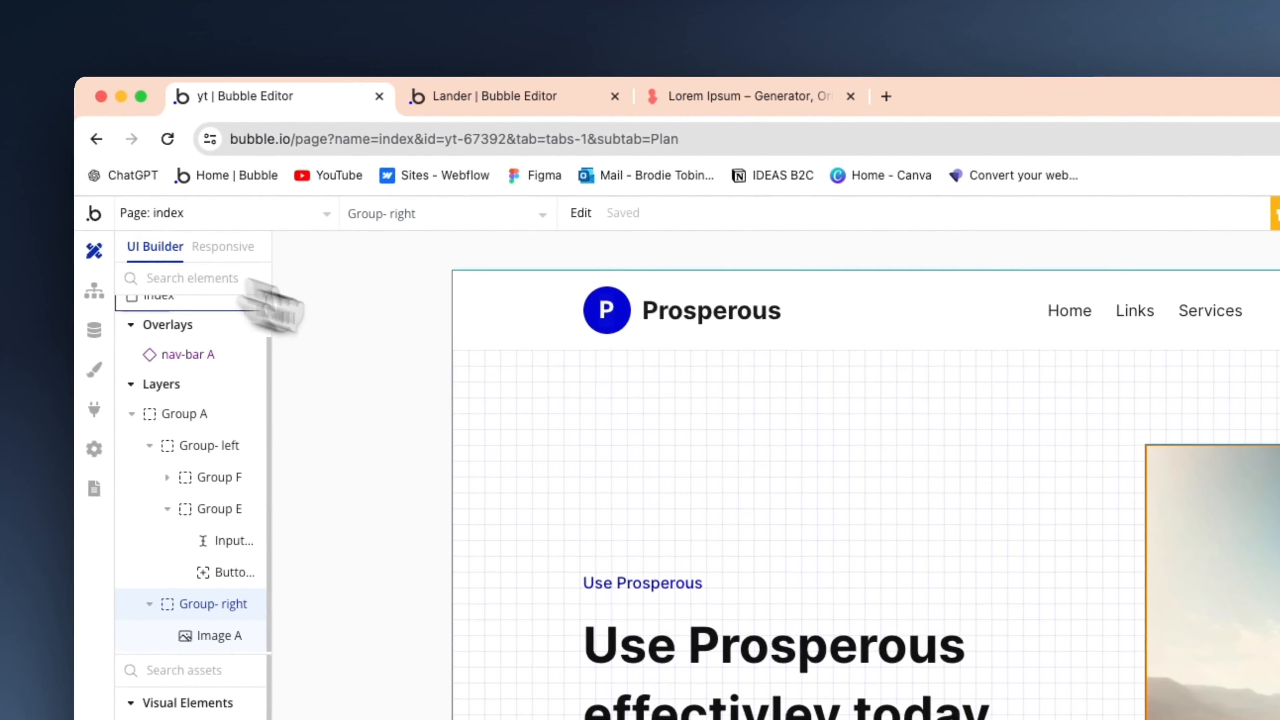
Step: Set the left group's minimum width to 496 px
click(666, 507)
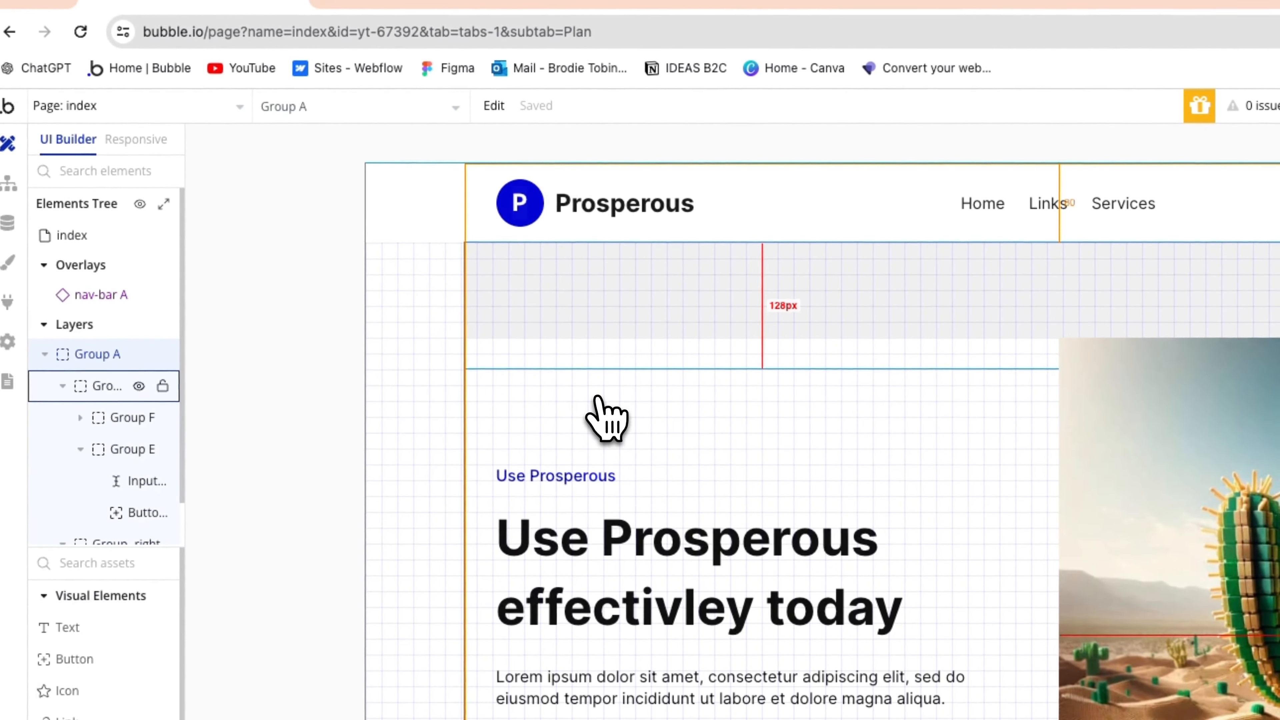
click(598, 396)
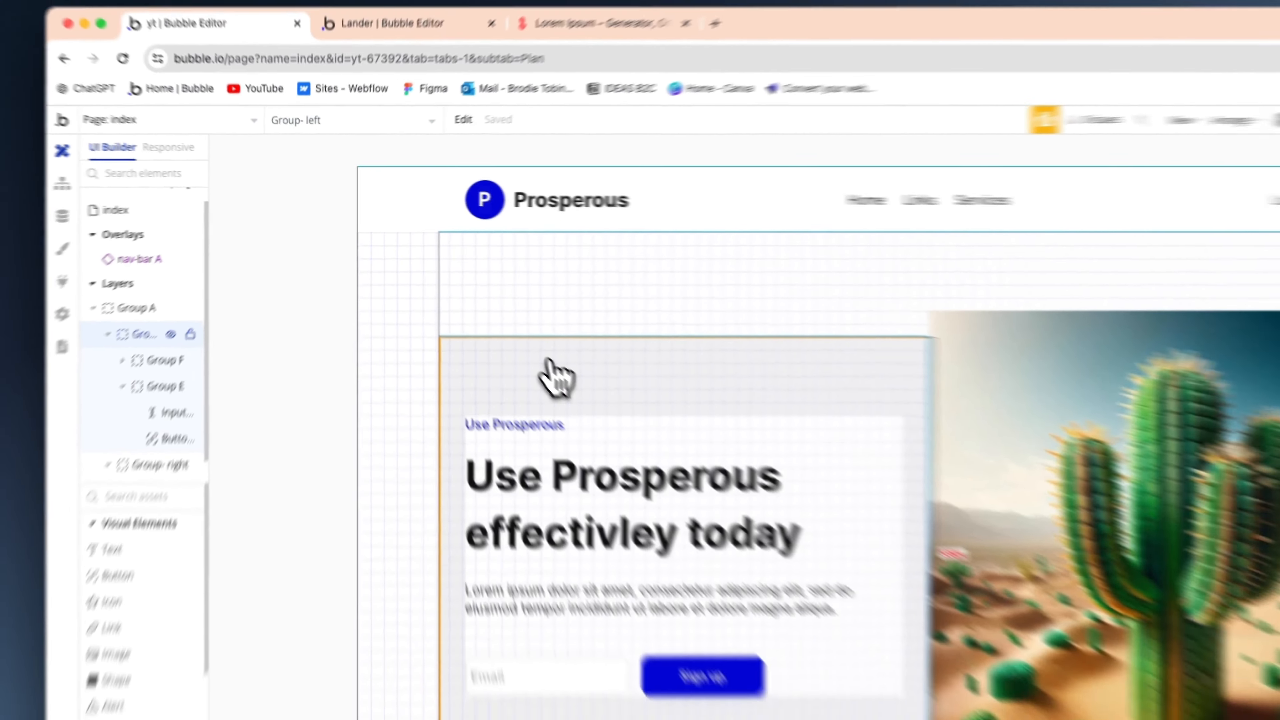
double_click(598, 396)
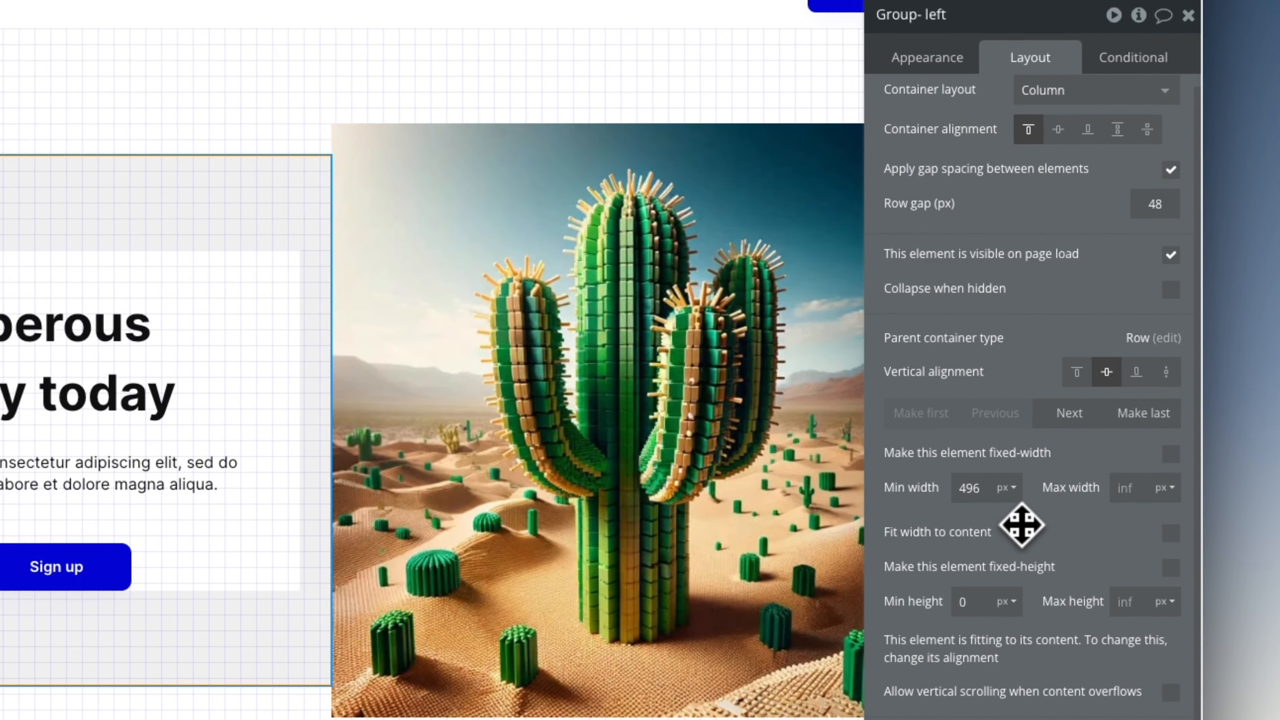
key(Return)
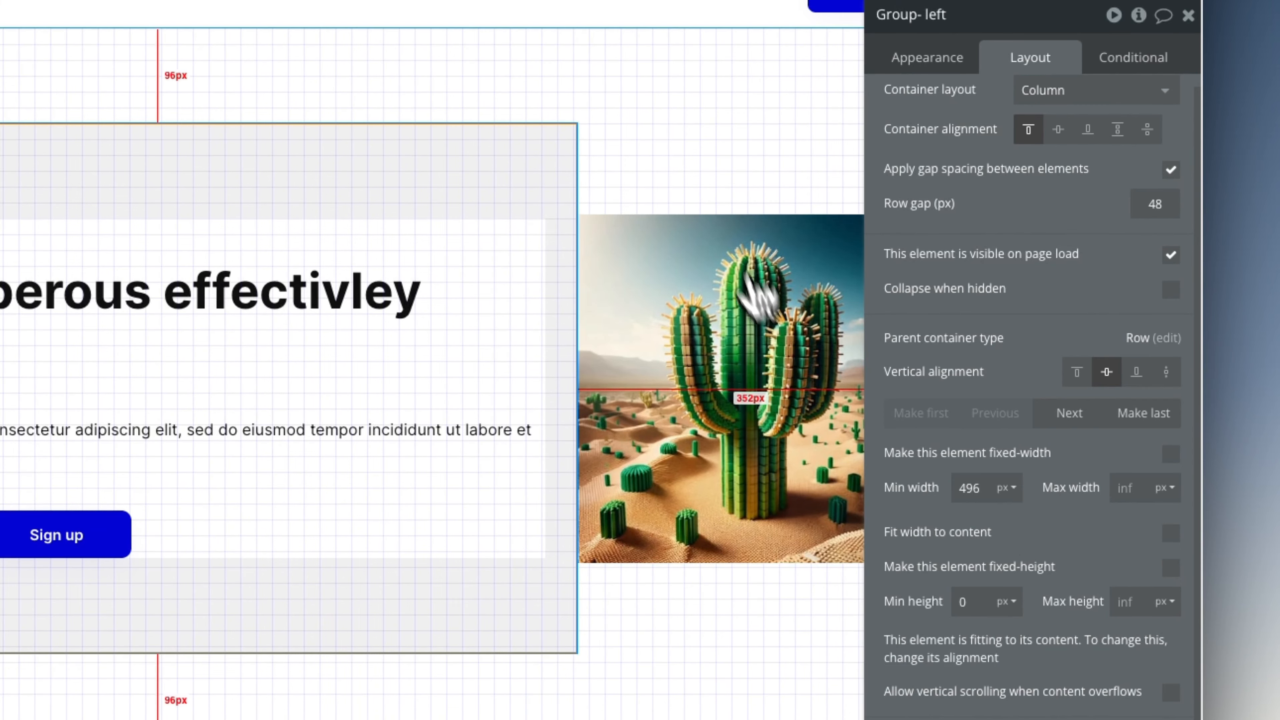
Step: Select the right group that holds the cactus image and set its minimum width to 496 px
click(705, 247)
right_click(690, 274)
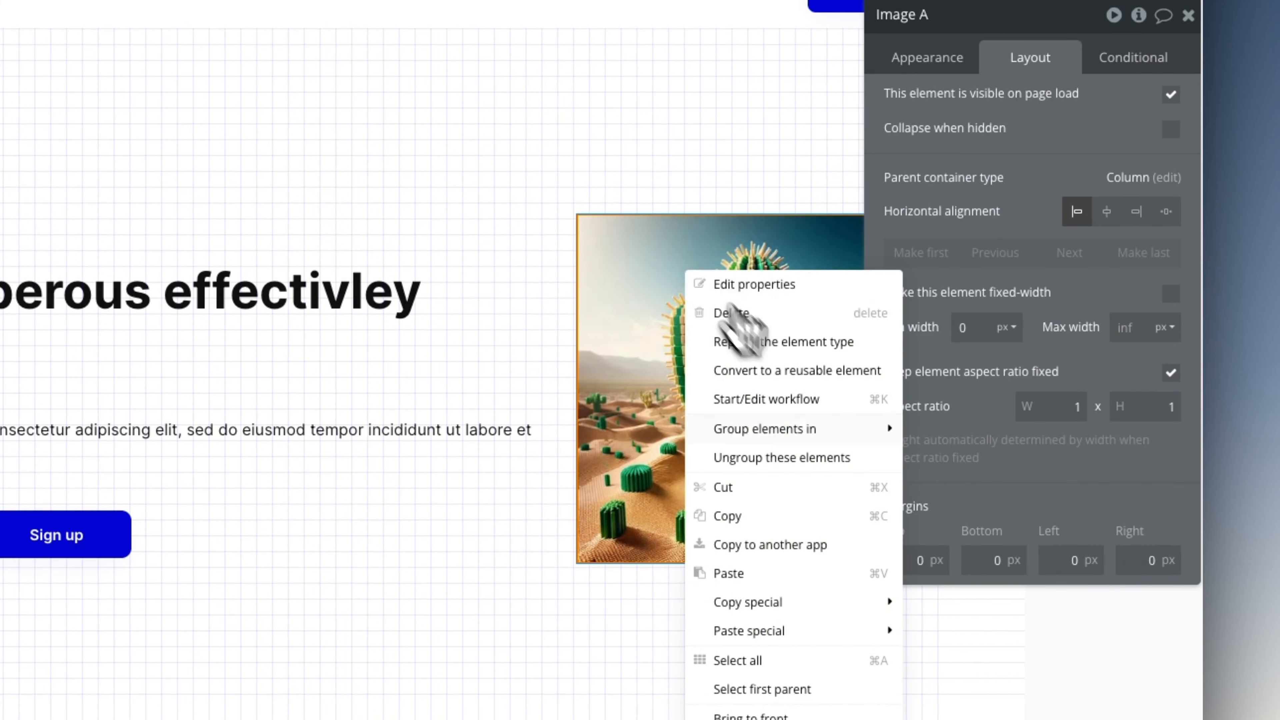
click(780, 488)
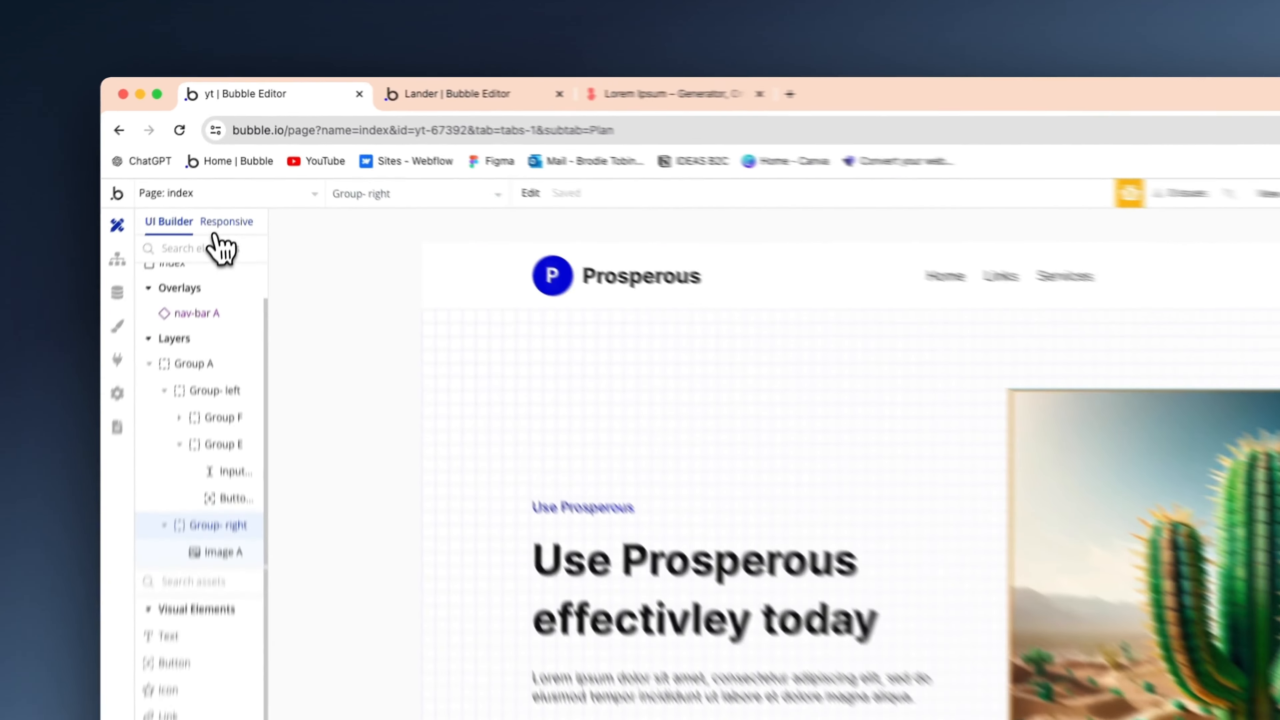
Step: Preview the hero section in the responsive view at 320, 768 and 992 px, and narrow the page to 990 px to check the column wrapping
click(229, 162)
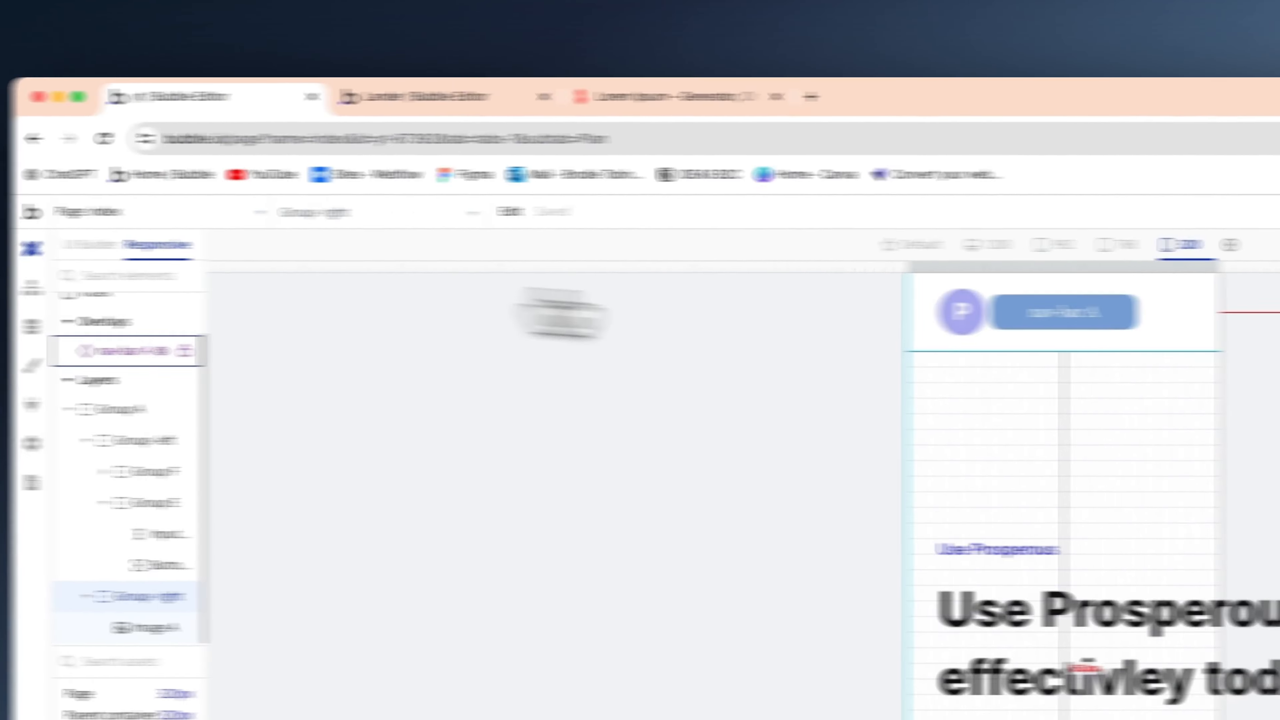
click(744, 161)
click(630, 247)
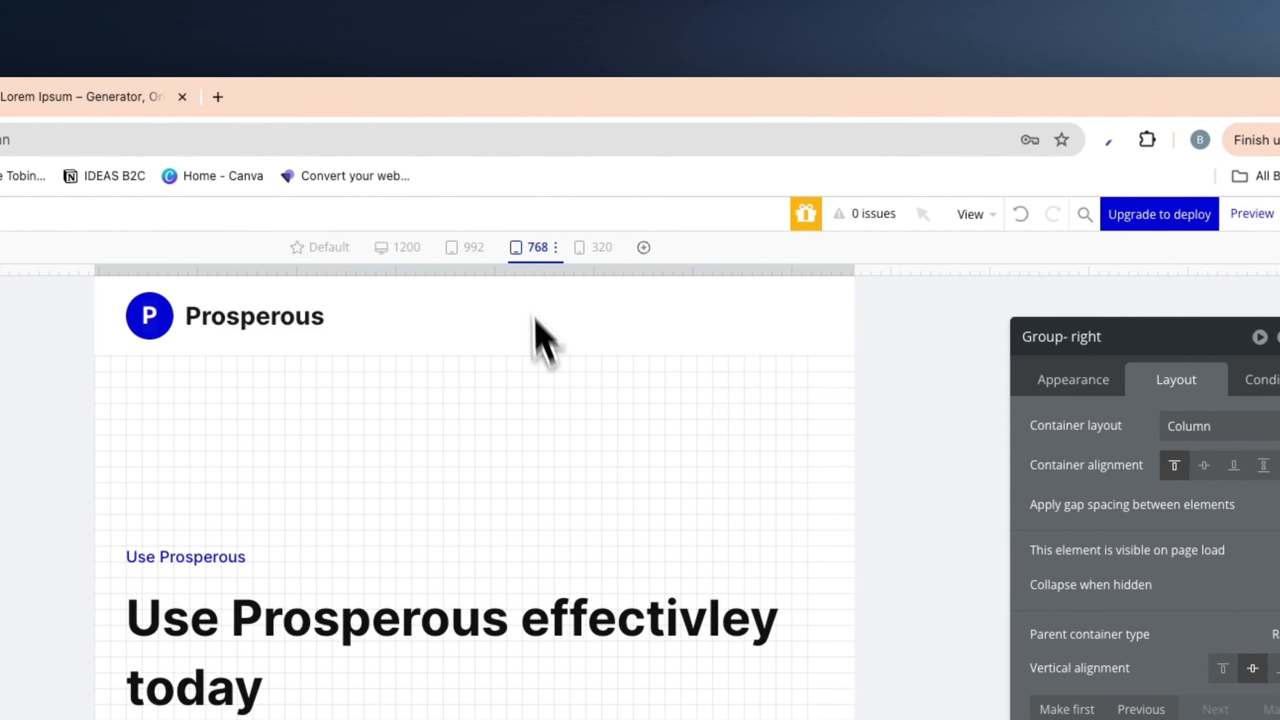
click(559, 247)
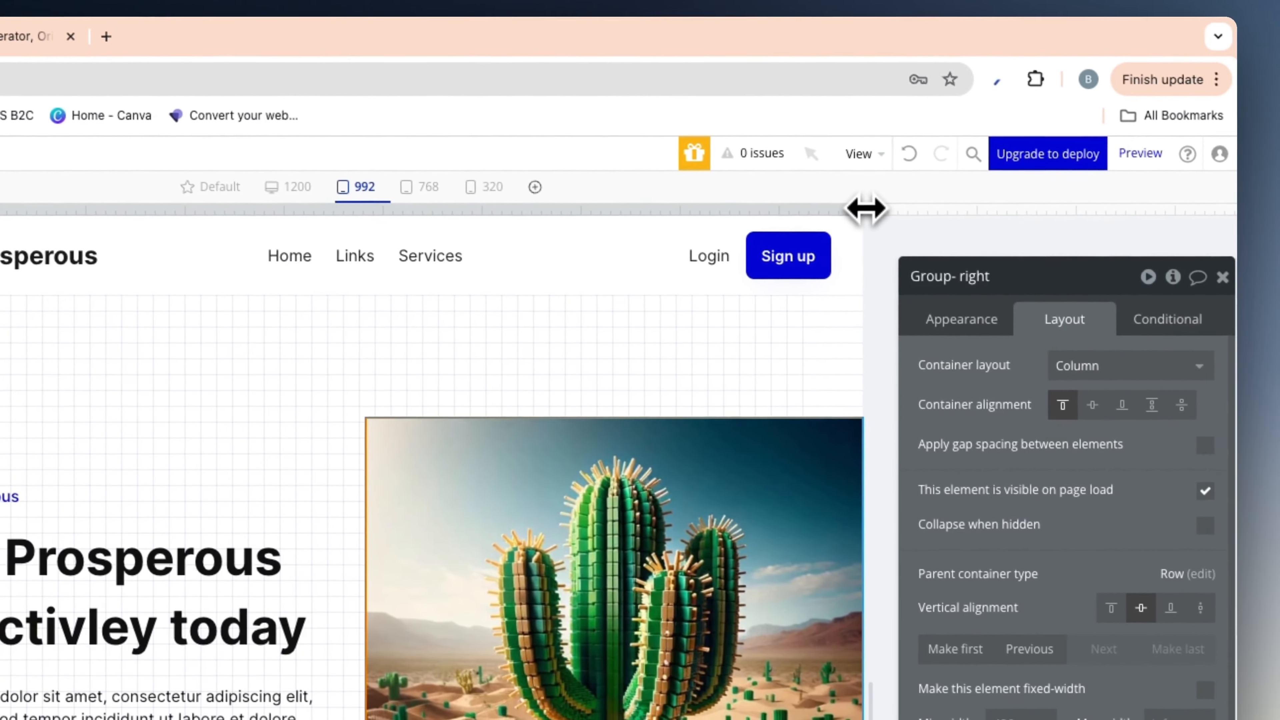
drag(860, 207, 854, 207)
scroll(660, 403, down, 10)
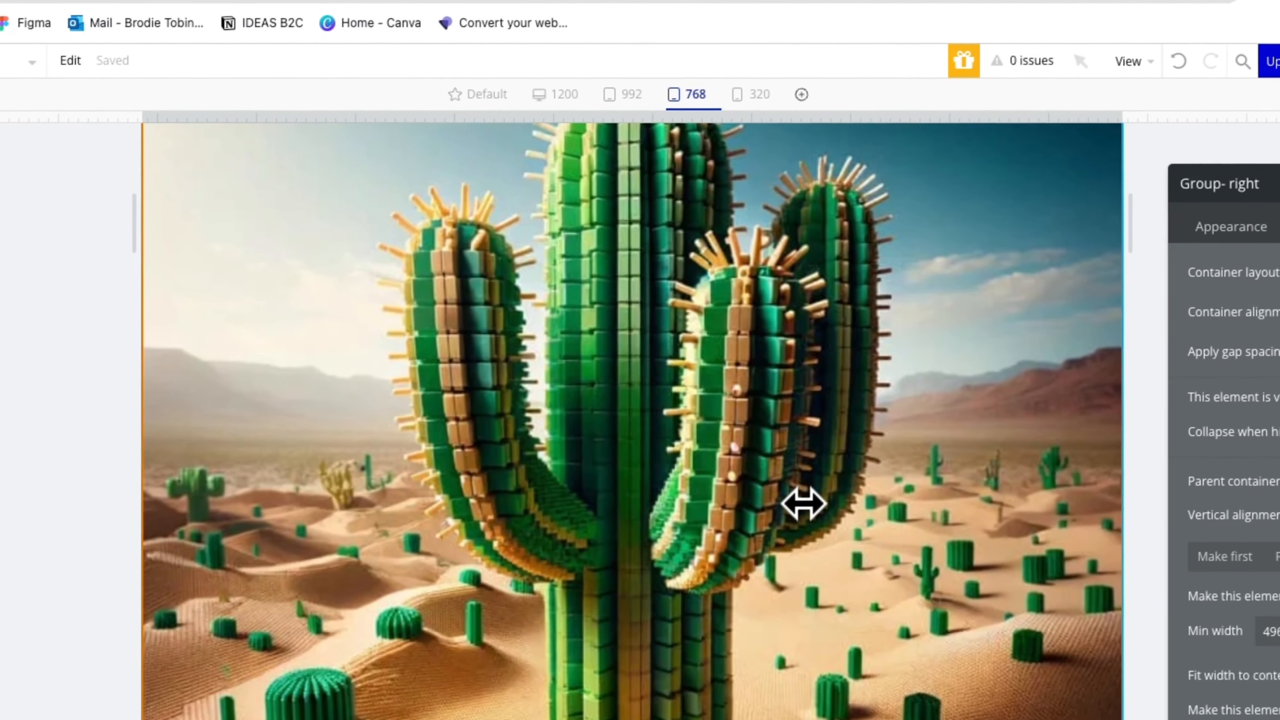
scroll(804, 504, up, 10)
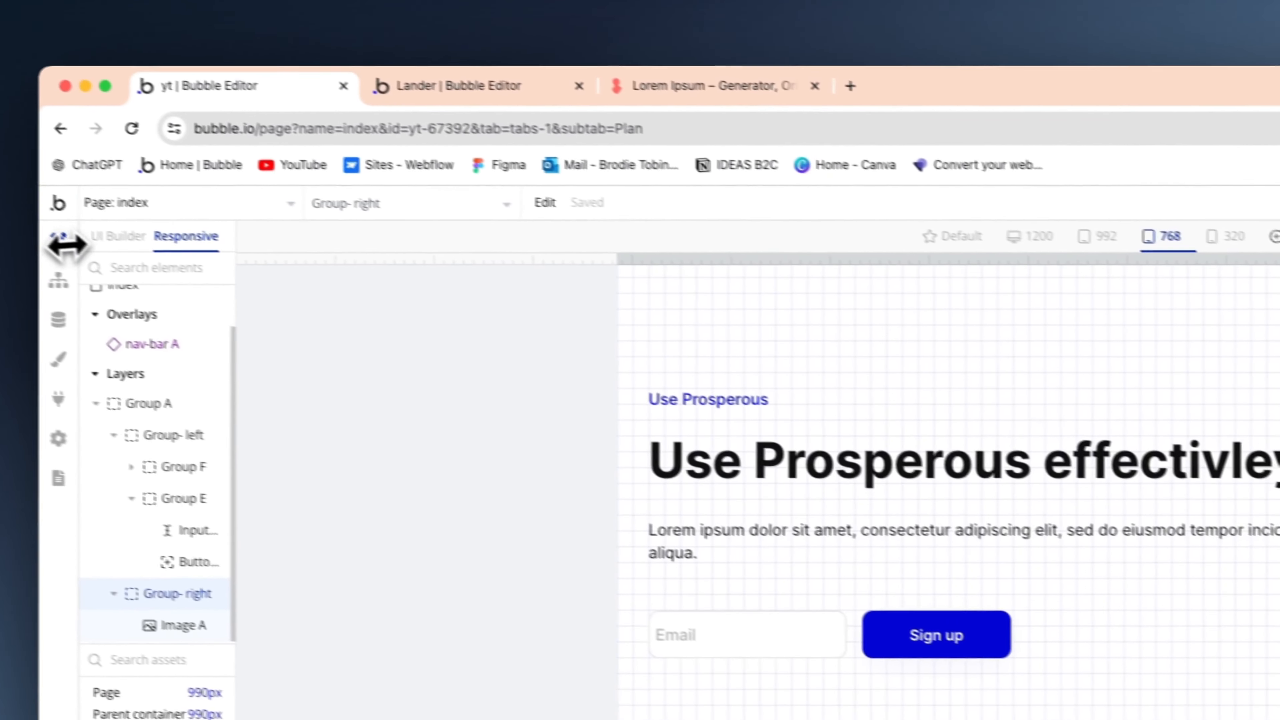
Step: Inspect the left group and outer hero container in the UI Builder, and compare them with the responsive view at 992 px
click(134, 247)
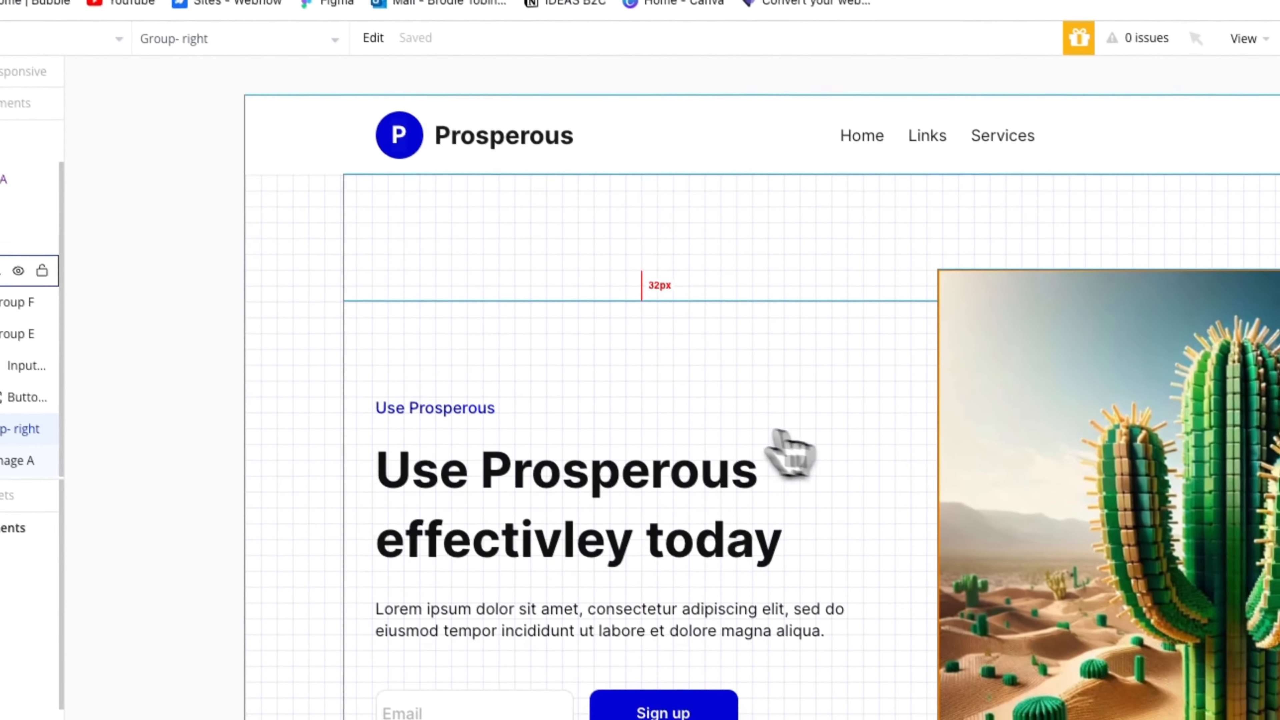
click(392, 398)
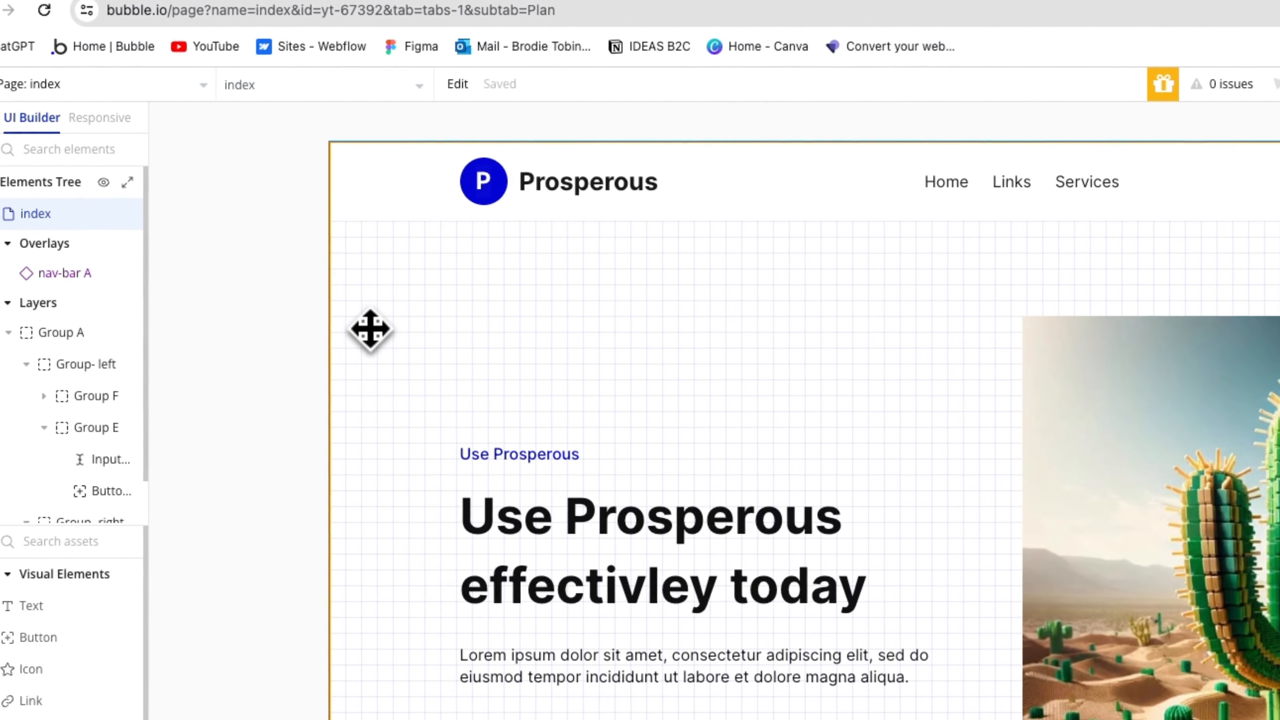
click(605, 387)
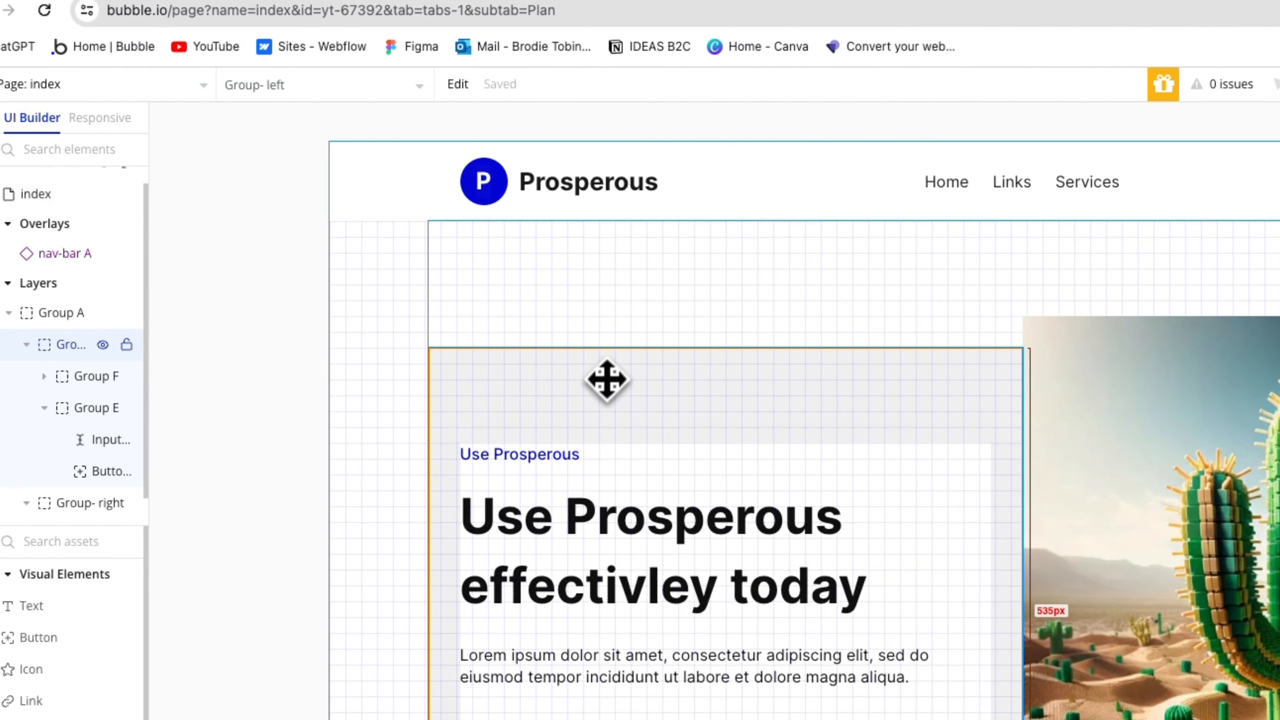
click(631, 325)
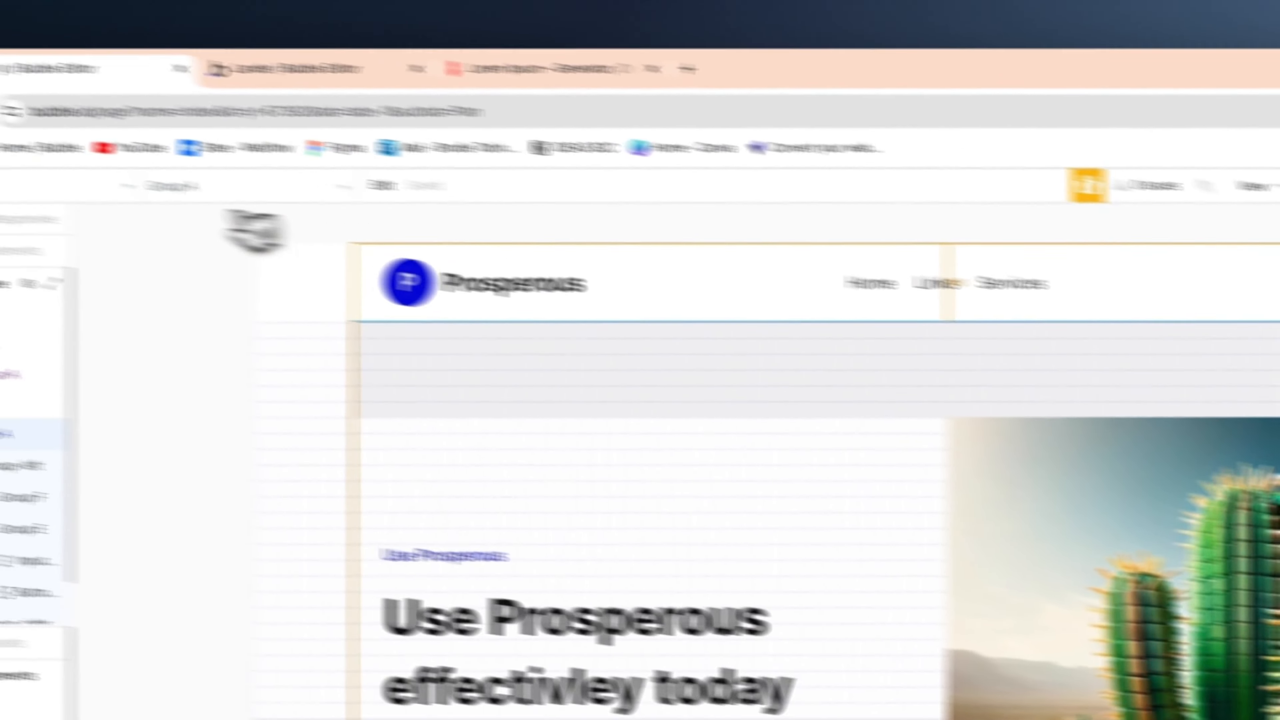
click(208, 246)
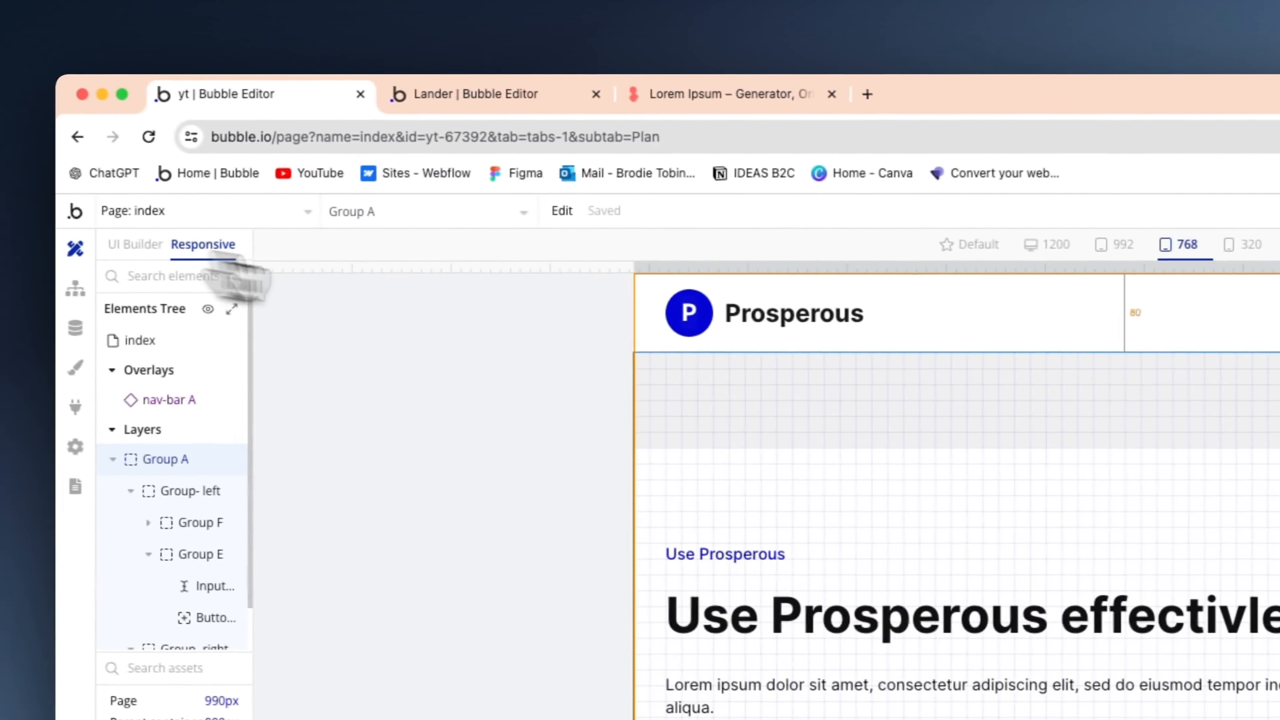
click(153, 247)
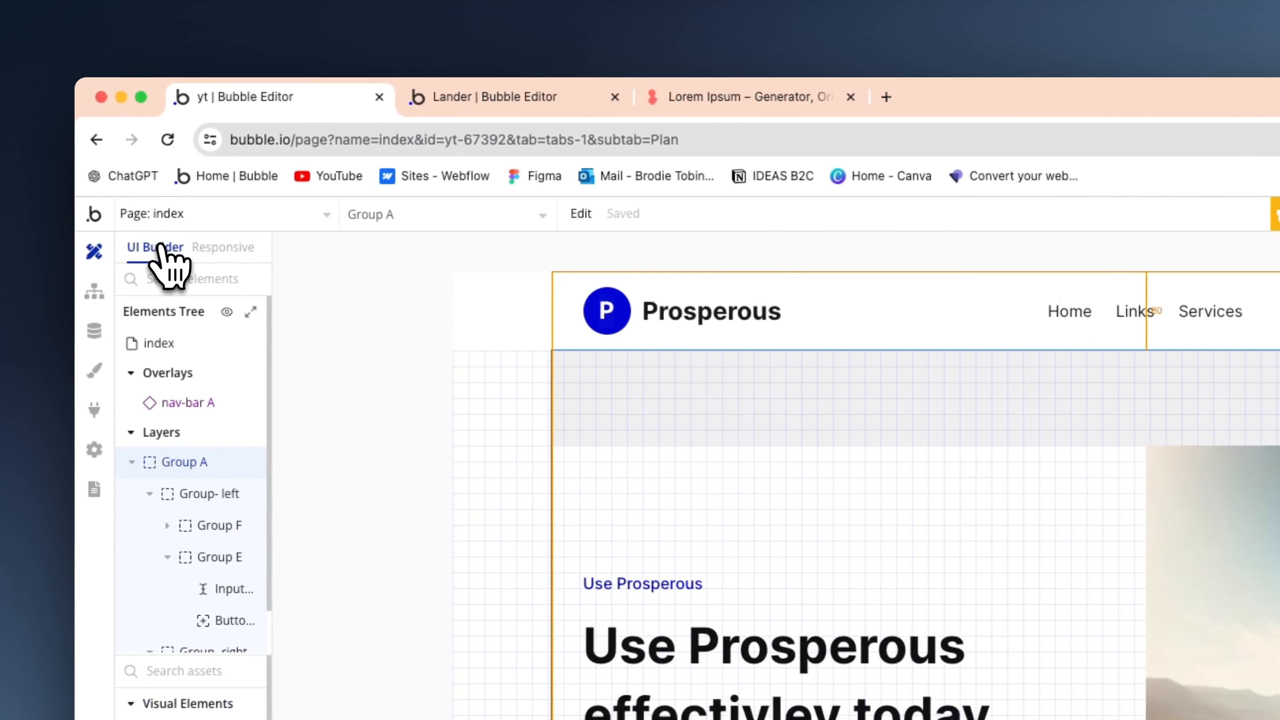
click(221, 248)
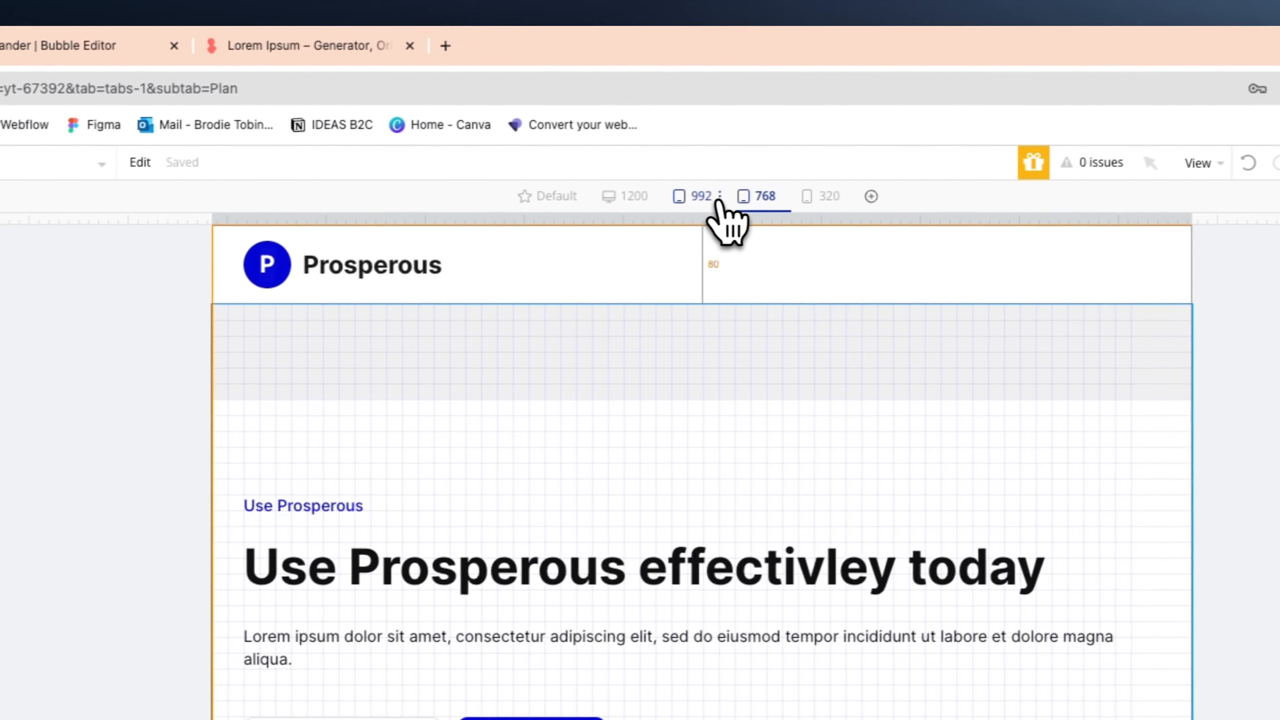
click(1144, 247)
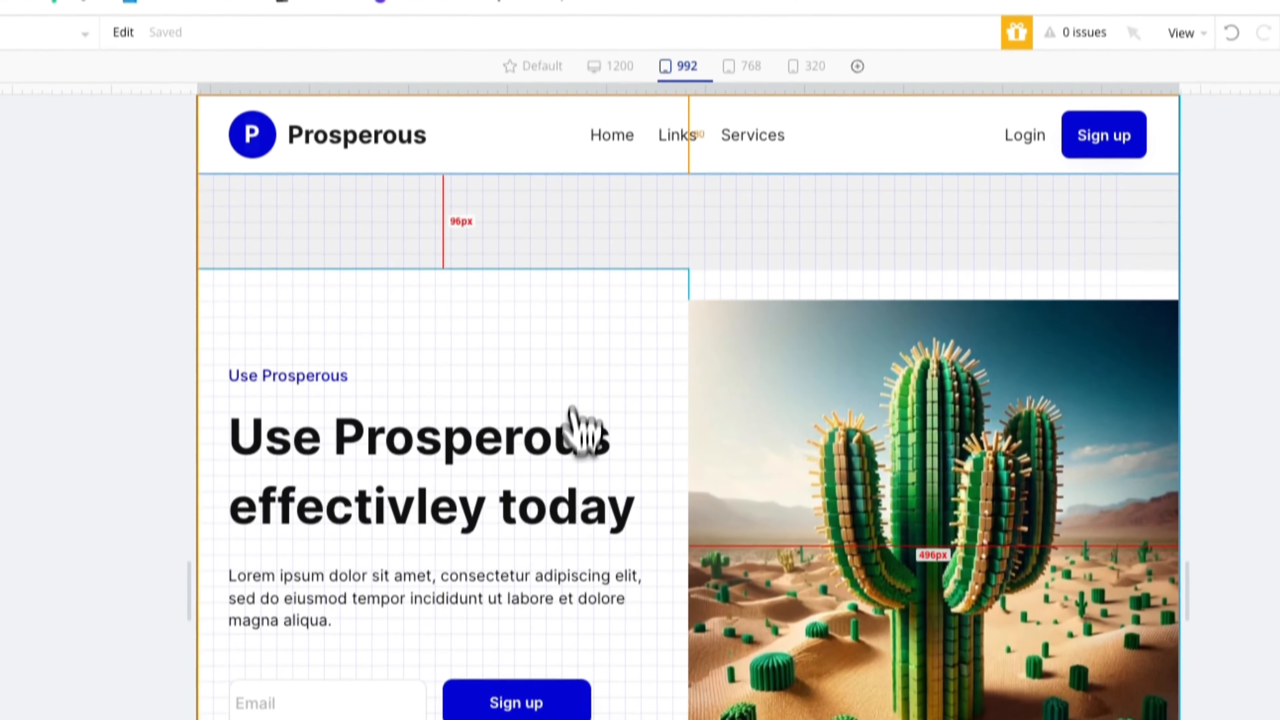
Step: Select the left group, check the hero section's stacked layout at 320 px, and open the group's conditional settings
click(601, 481)
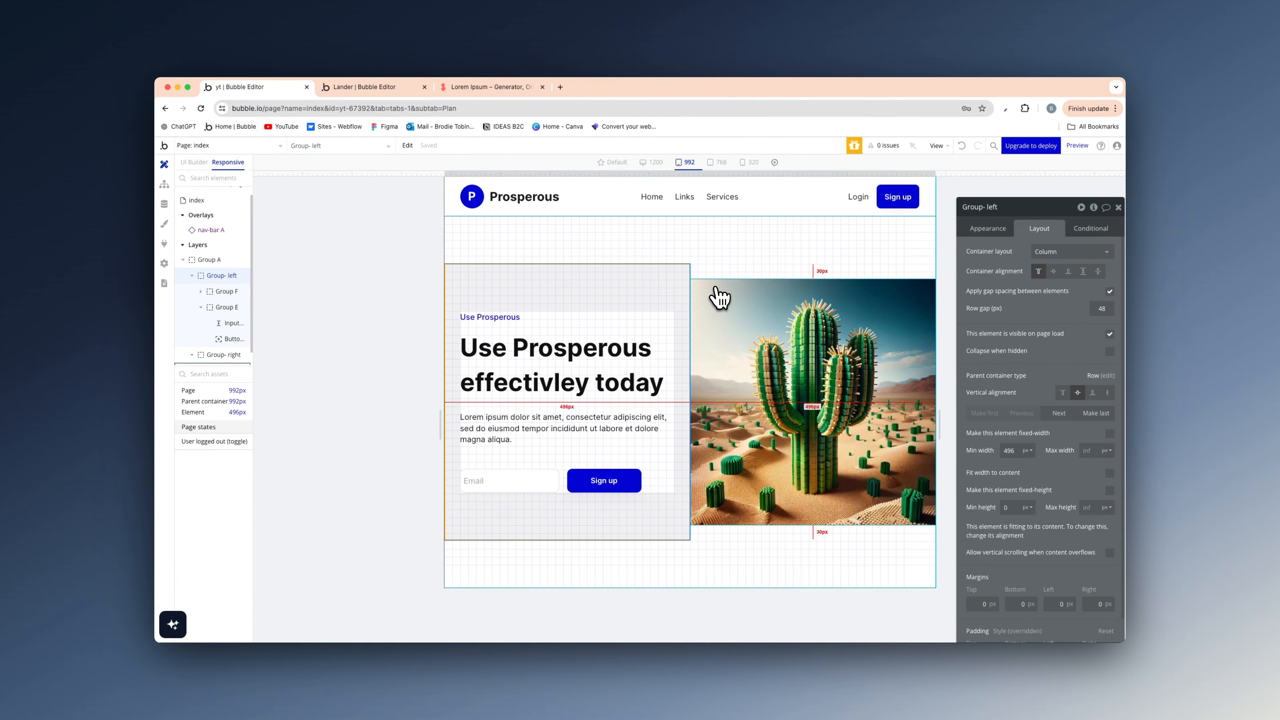
click(749, 162)
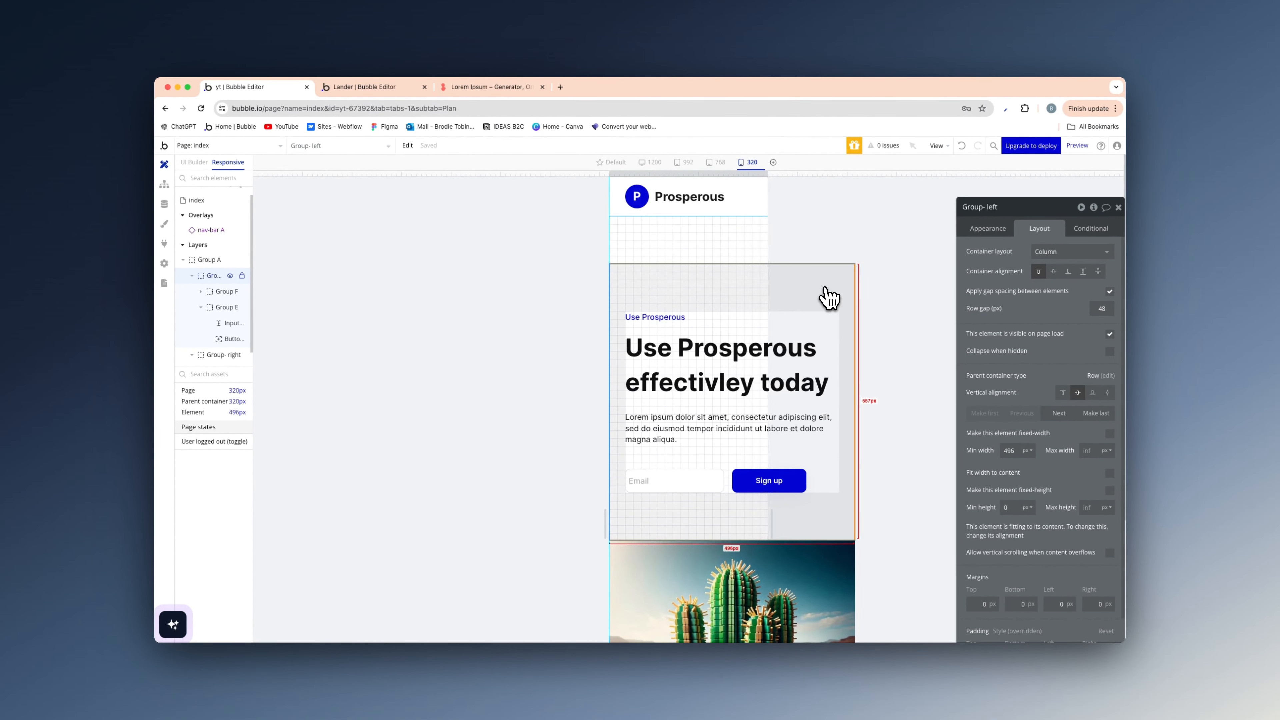
scroll(829, 297, down, 4)
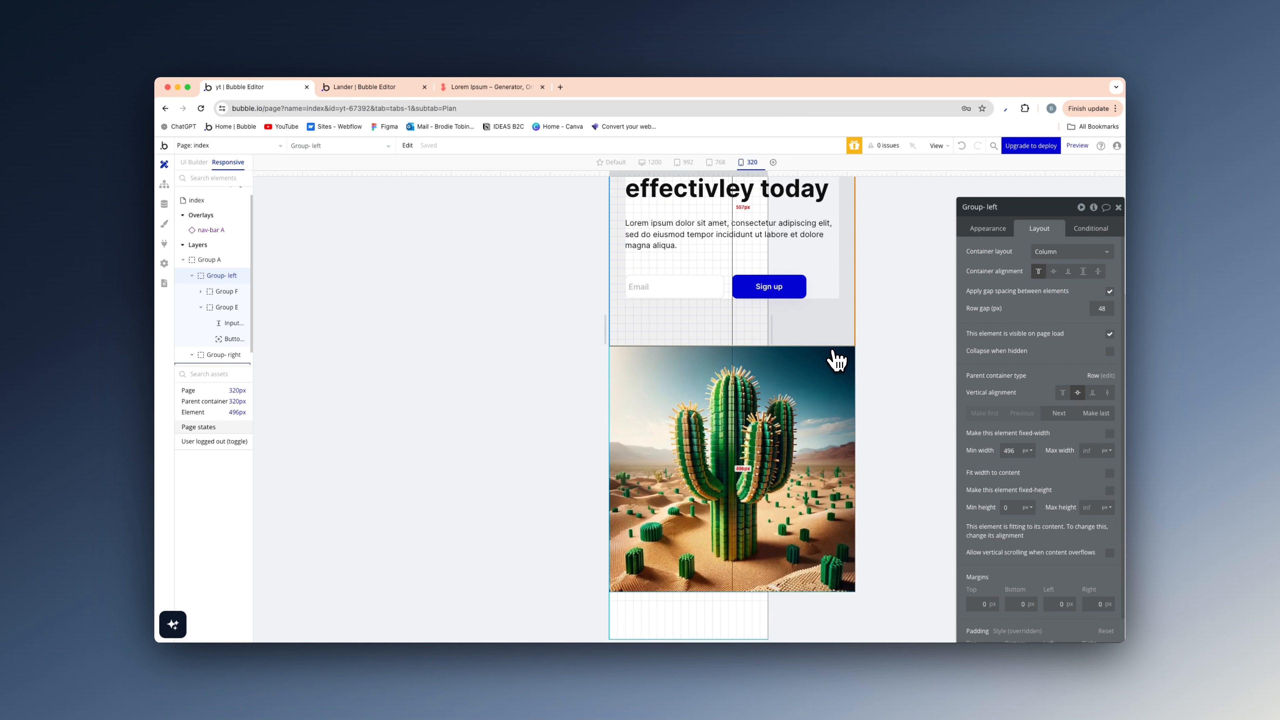
scroll(817, 380, up, 4)
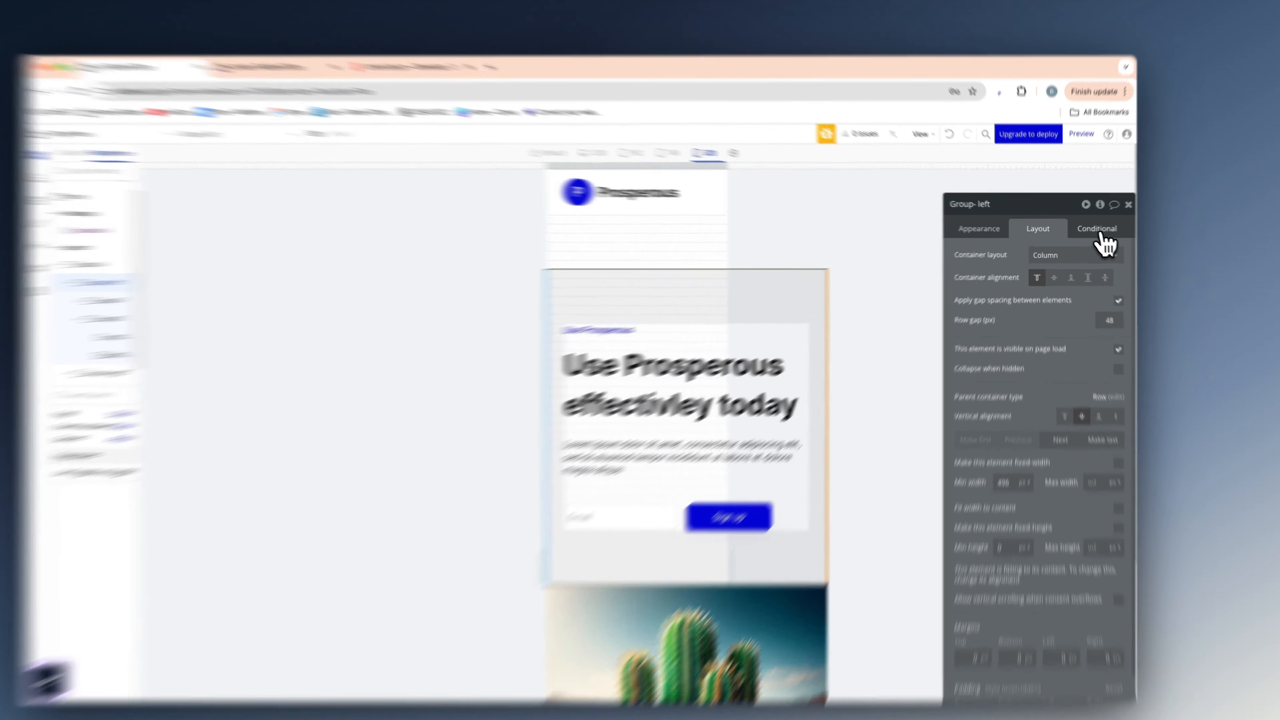
click(1102, 238)
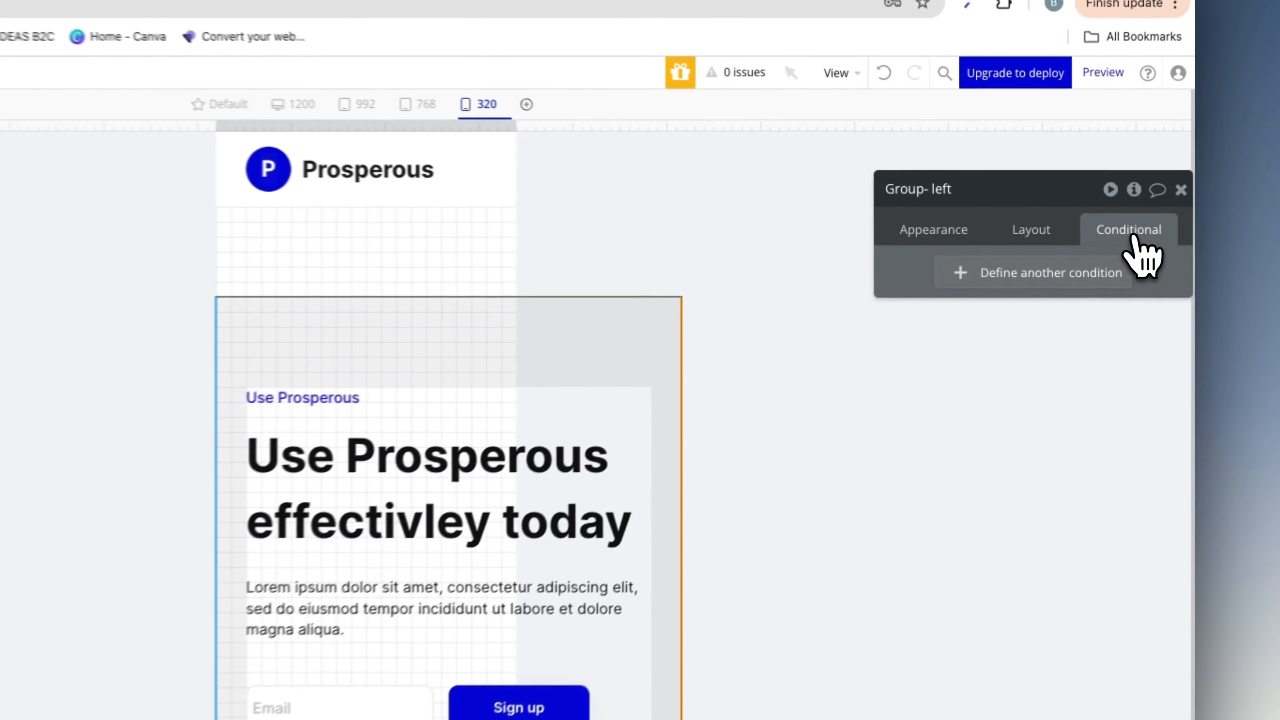
Step: Add a condition to the left group that applies when the current page width is below 576
click(1083, 252)
click(1001, 256)
text(page wi)
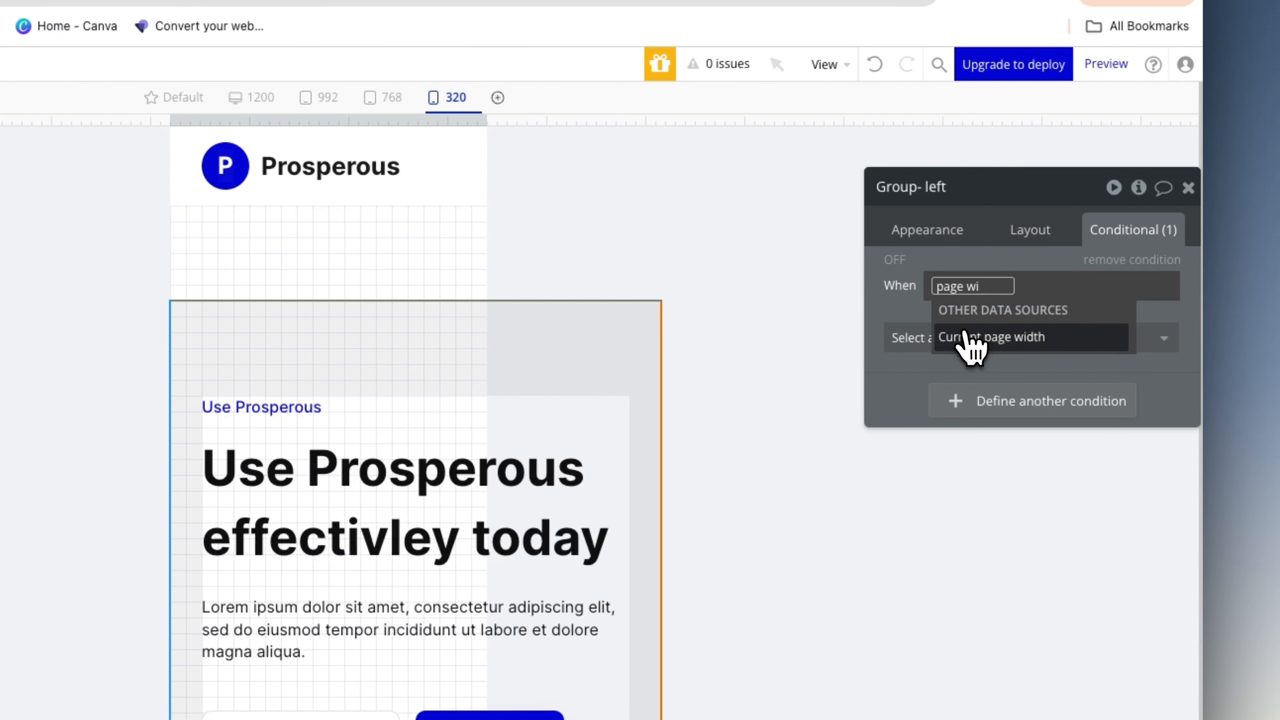
click(975, 339)
click(1134, 476)
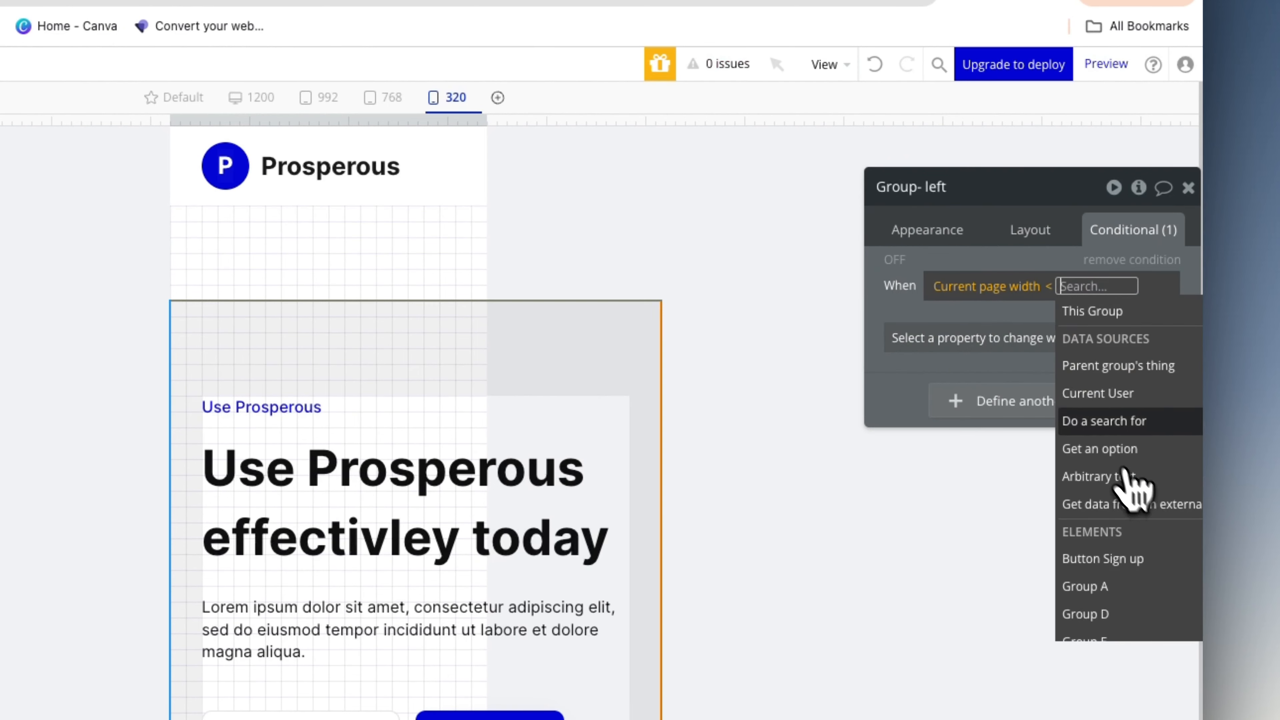
text(576)
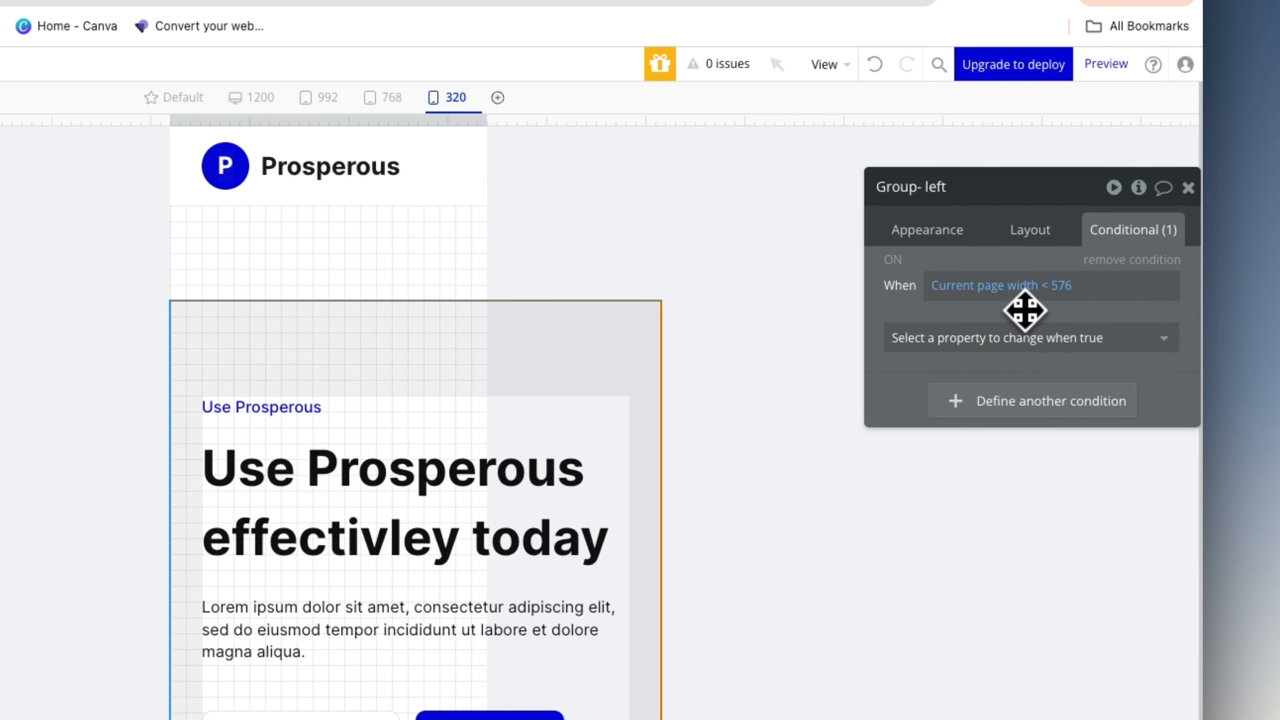
Step: Make the left group's condition change its minimum width to 320 px
click(1013, 337)
text(min)
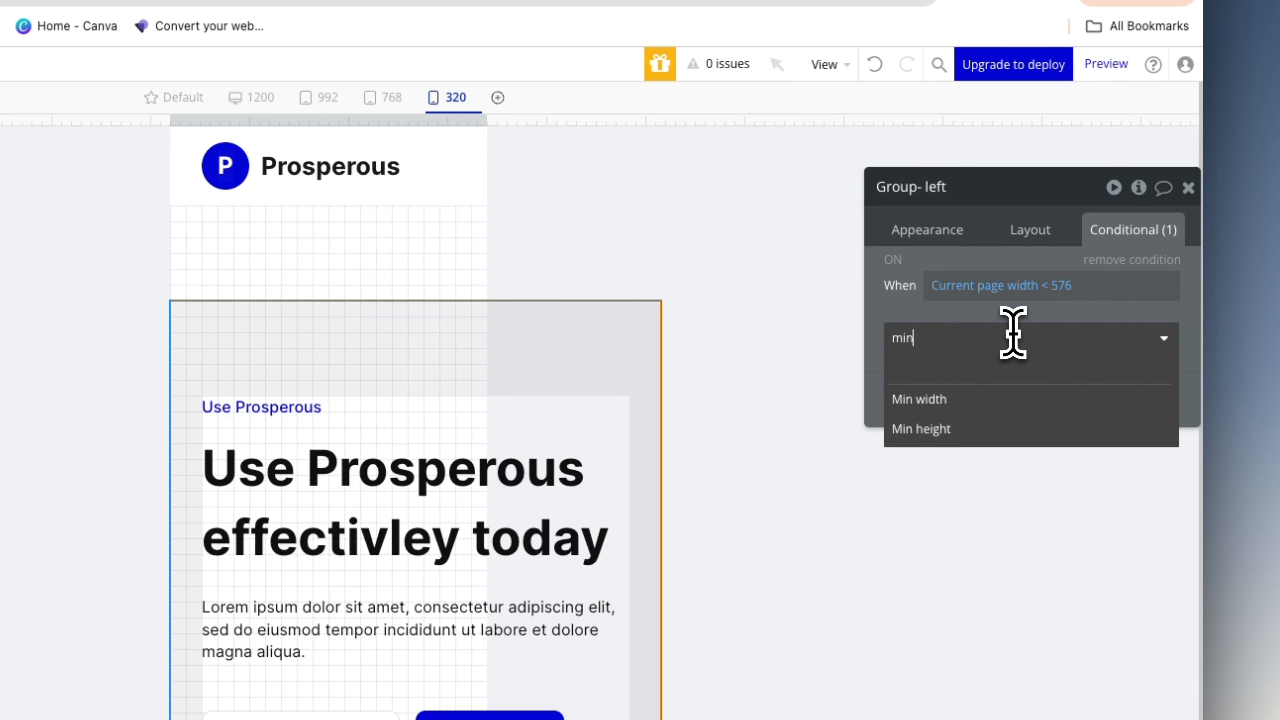
click(1006, 400)
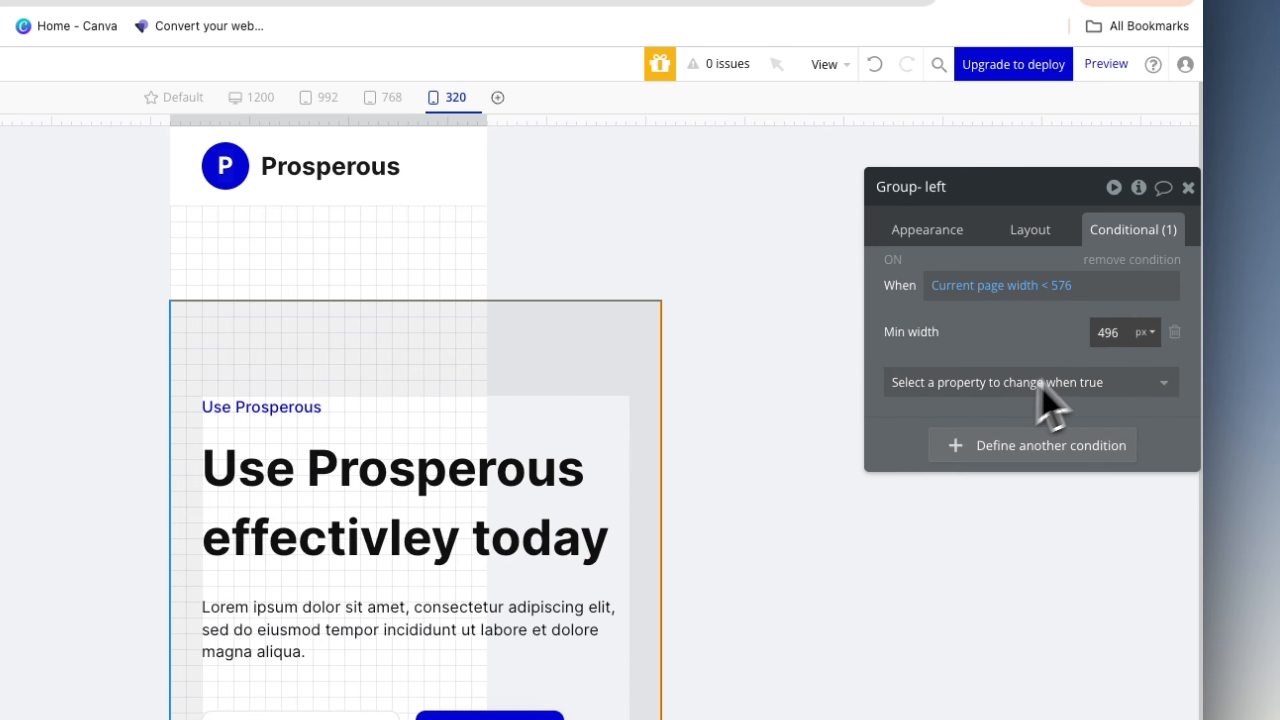
double_click(1108, 333)
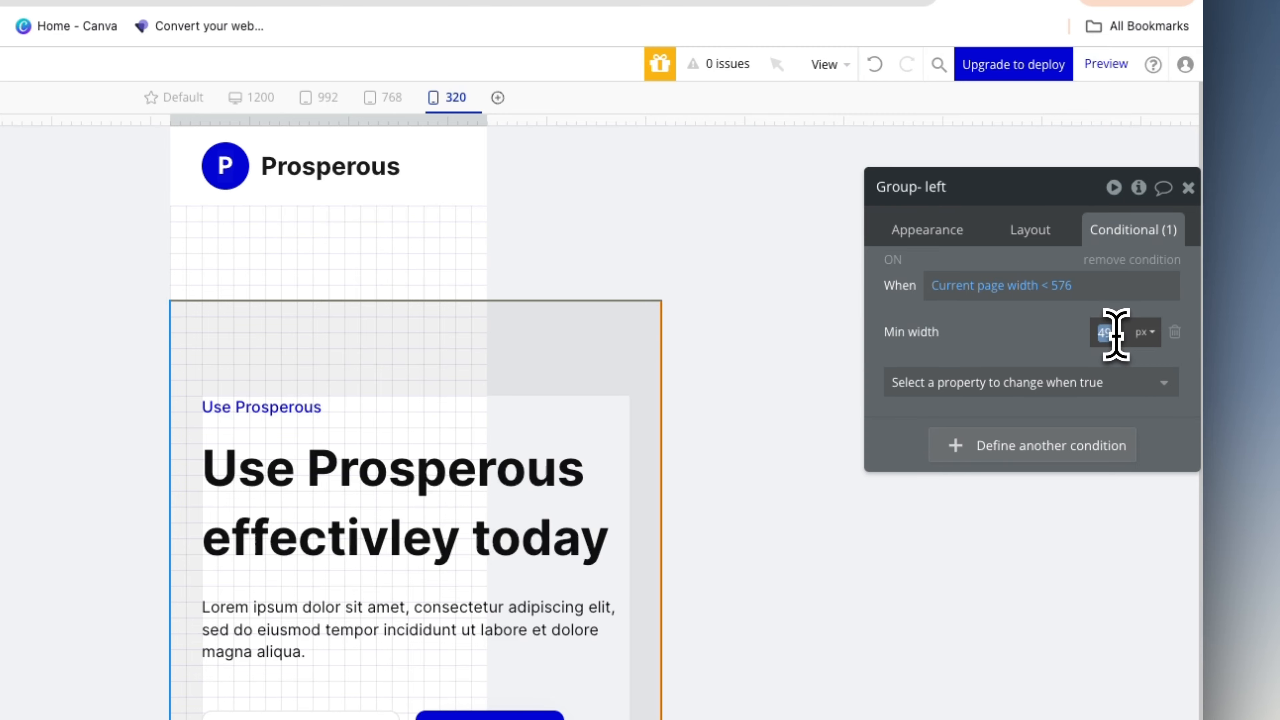
click(1029, 335)
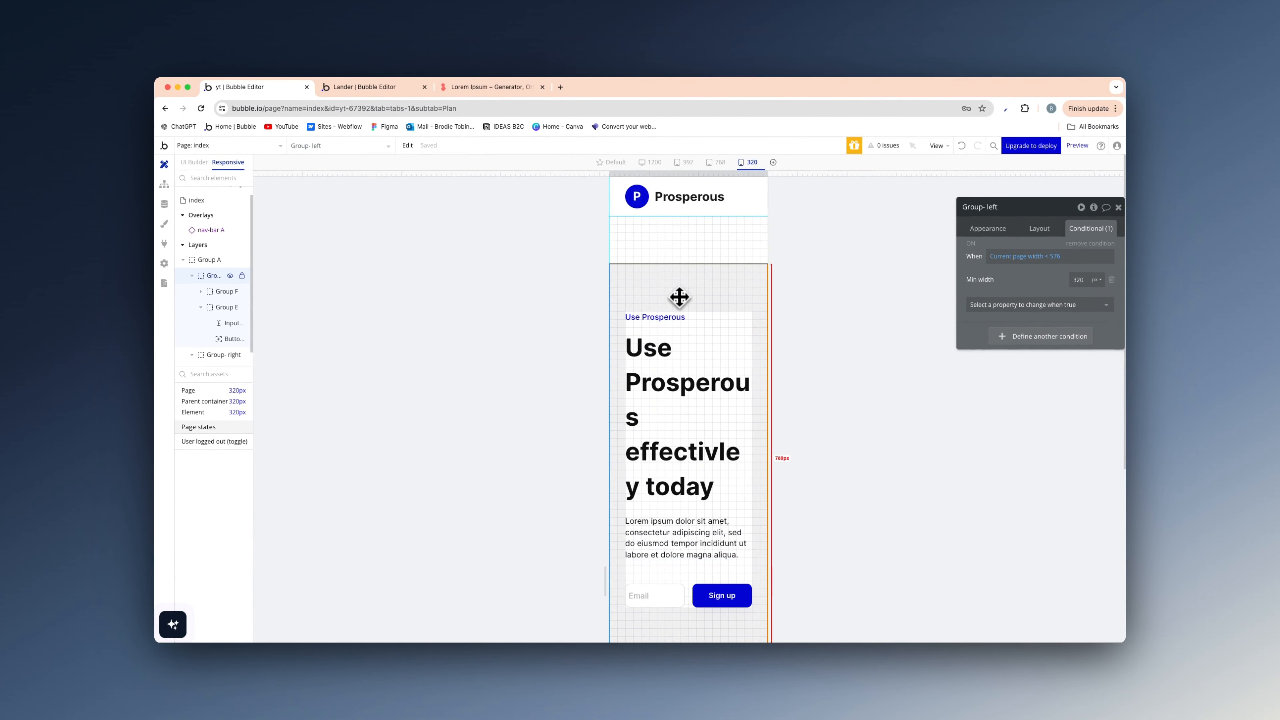
Step: Select the cactus image's parent group and add a condition for when the current page width is below 576
scroll(731, 334, down, 5)
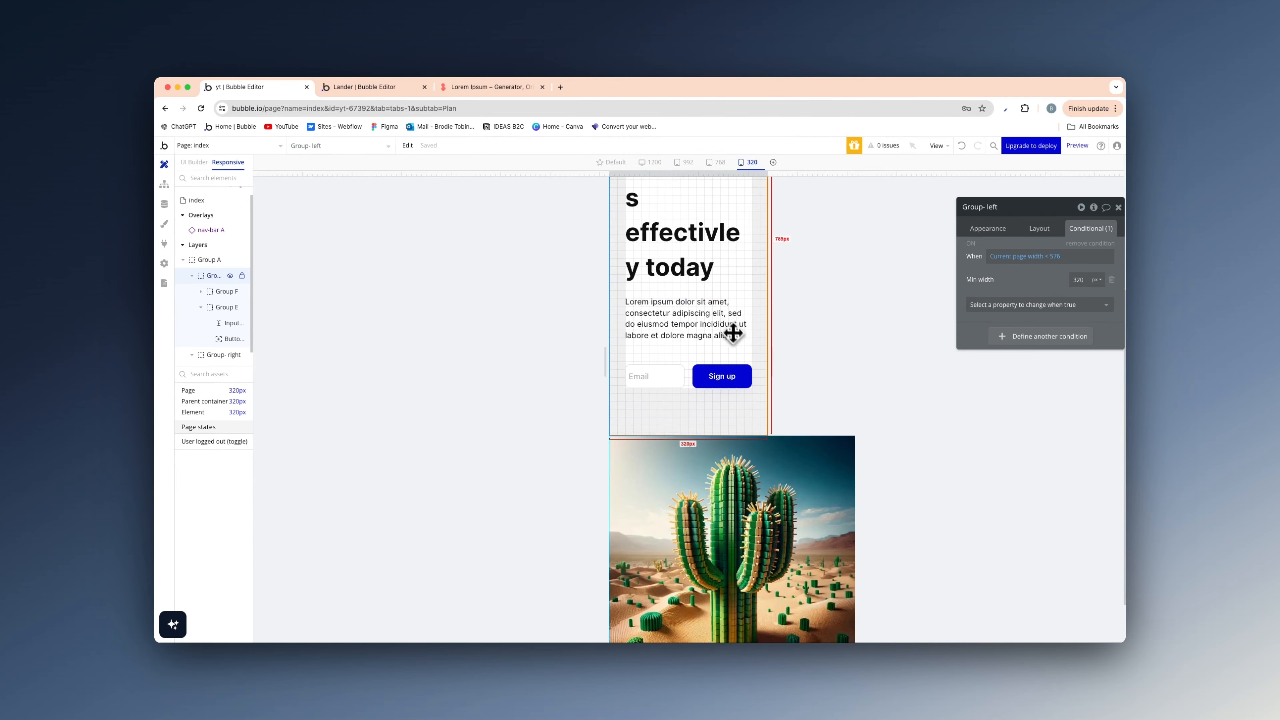
scroll(756, 454, down, 2)
right_click(687, 421)
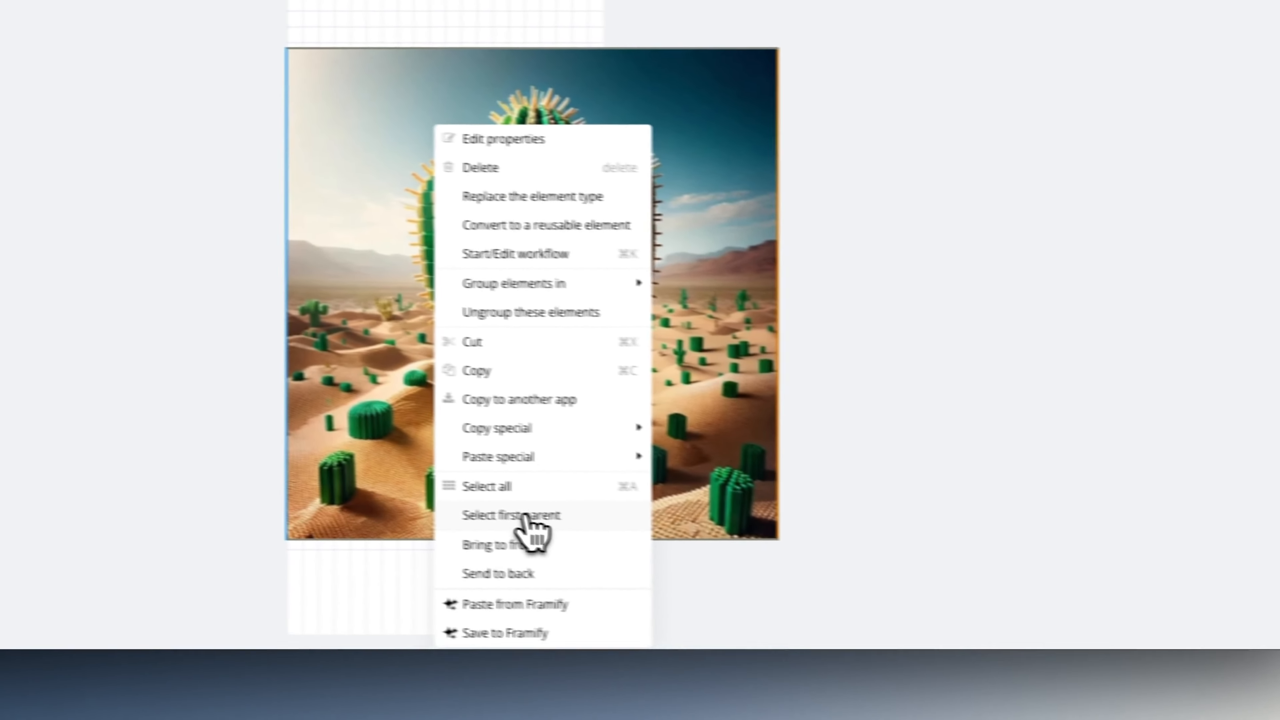
click(693, 657)
click(1063, 205)
click(960, 285)
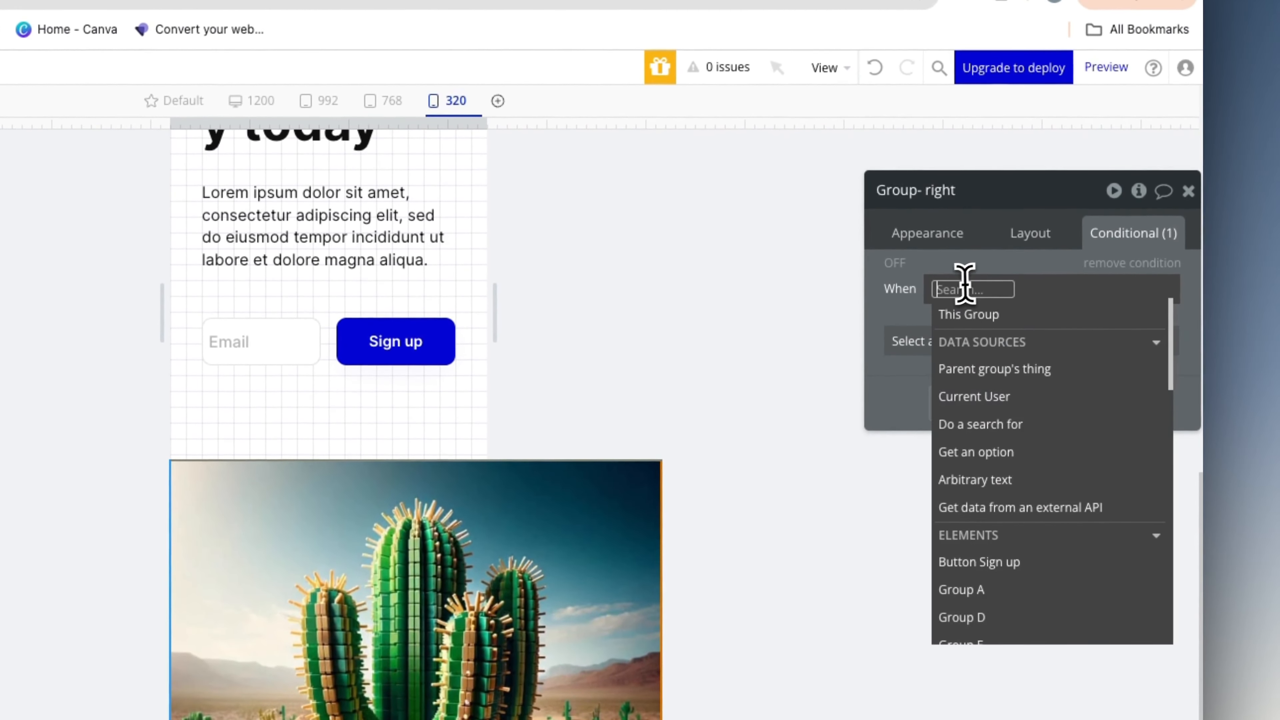
text(page wi)
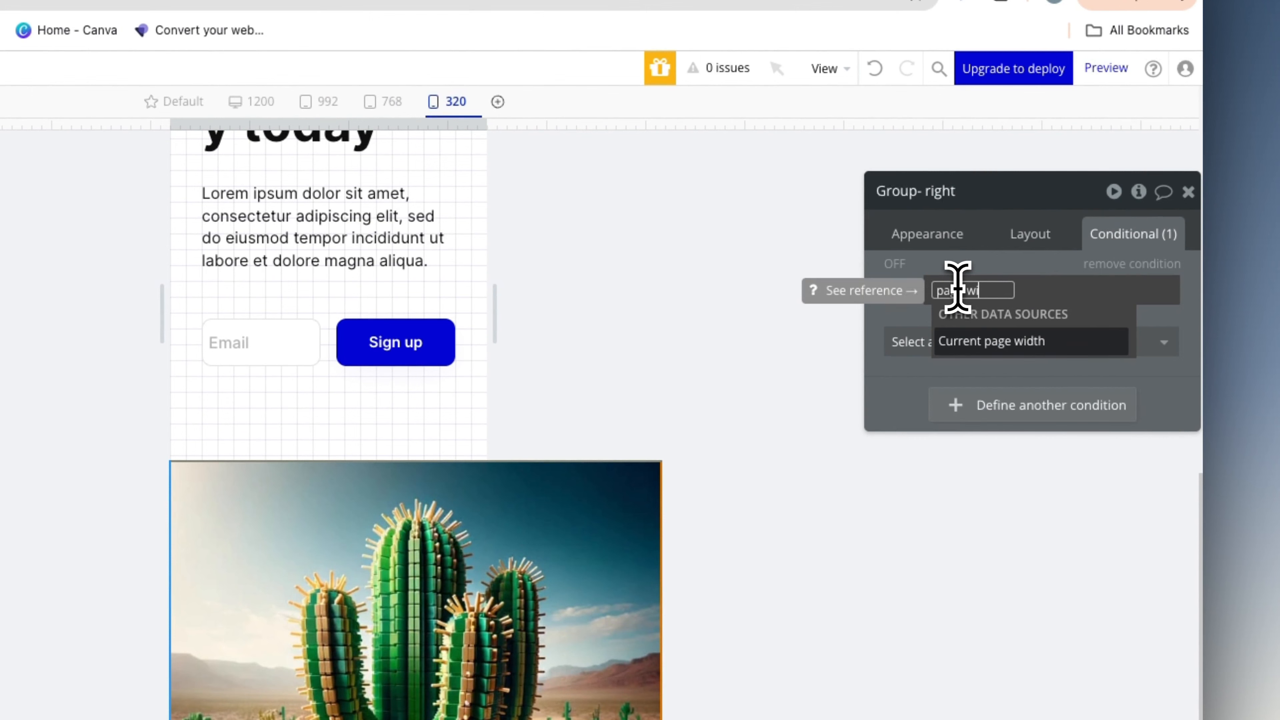
click(967, 343)
click(1119, 482)
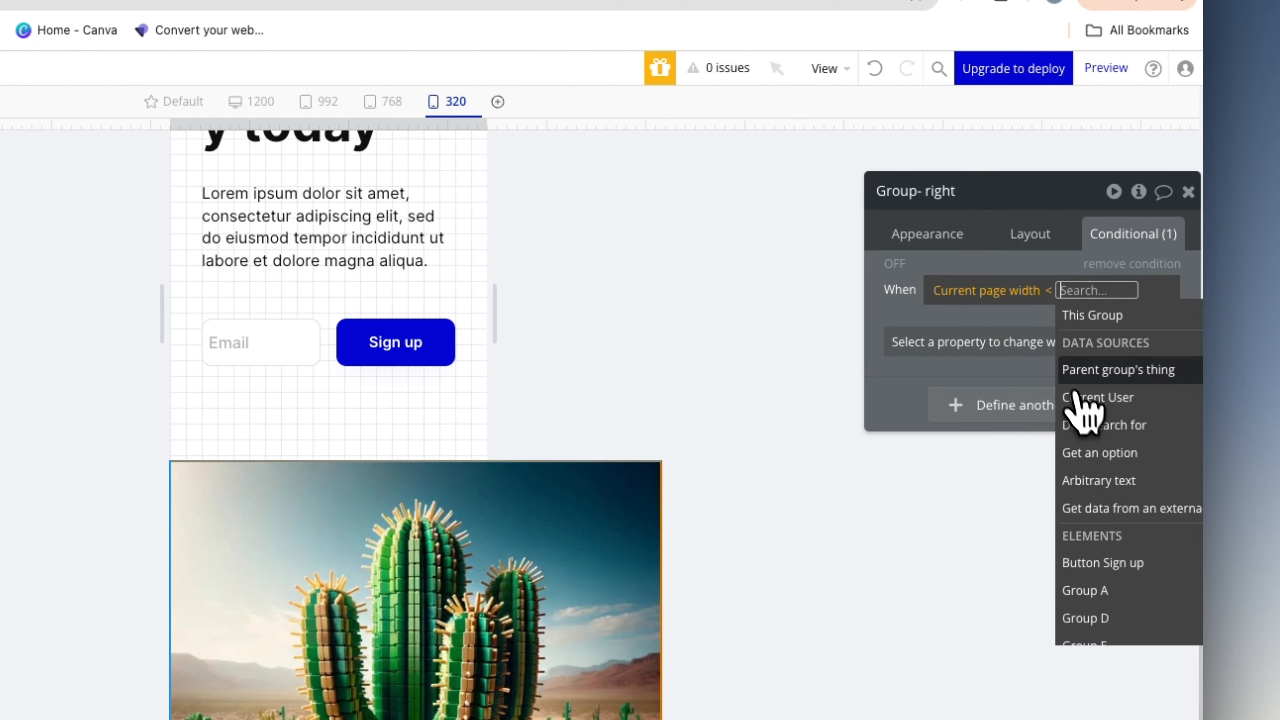
text(576)
Step: Make the right group's condition change its minimum width to 320 px
click(1020, 338)
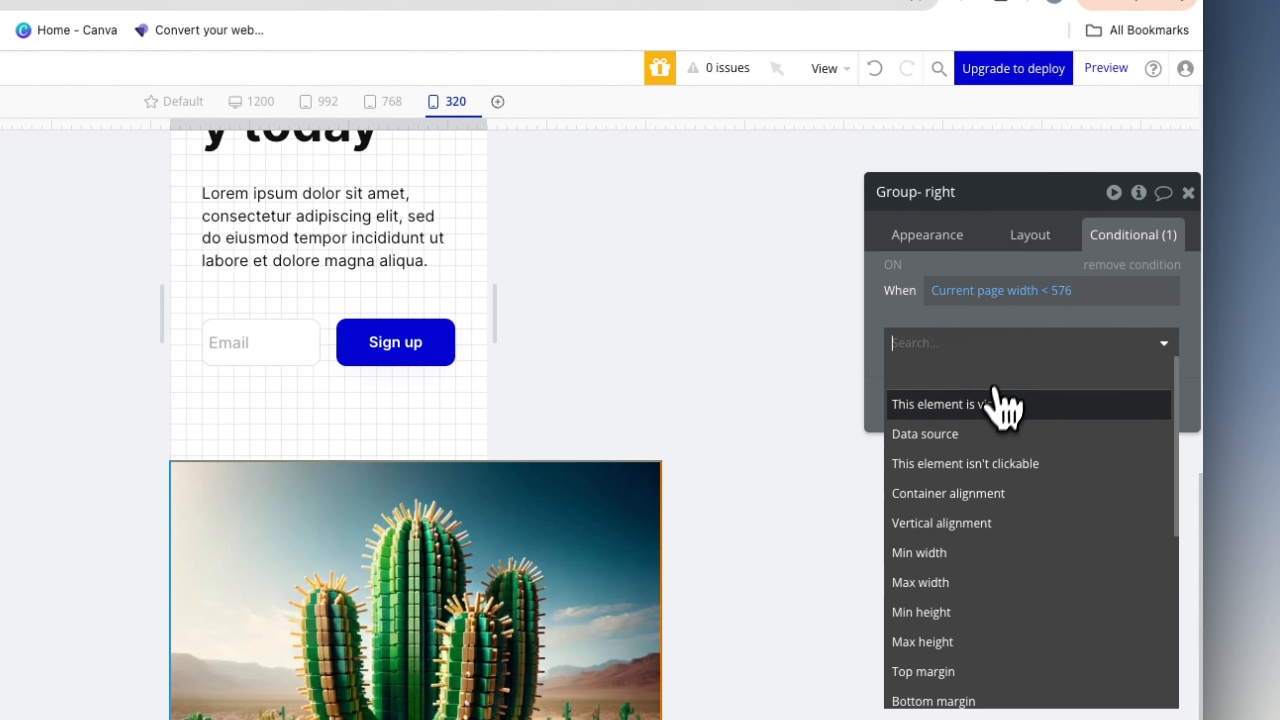
text(min)
click(988, 403)
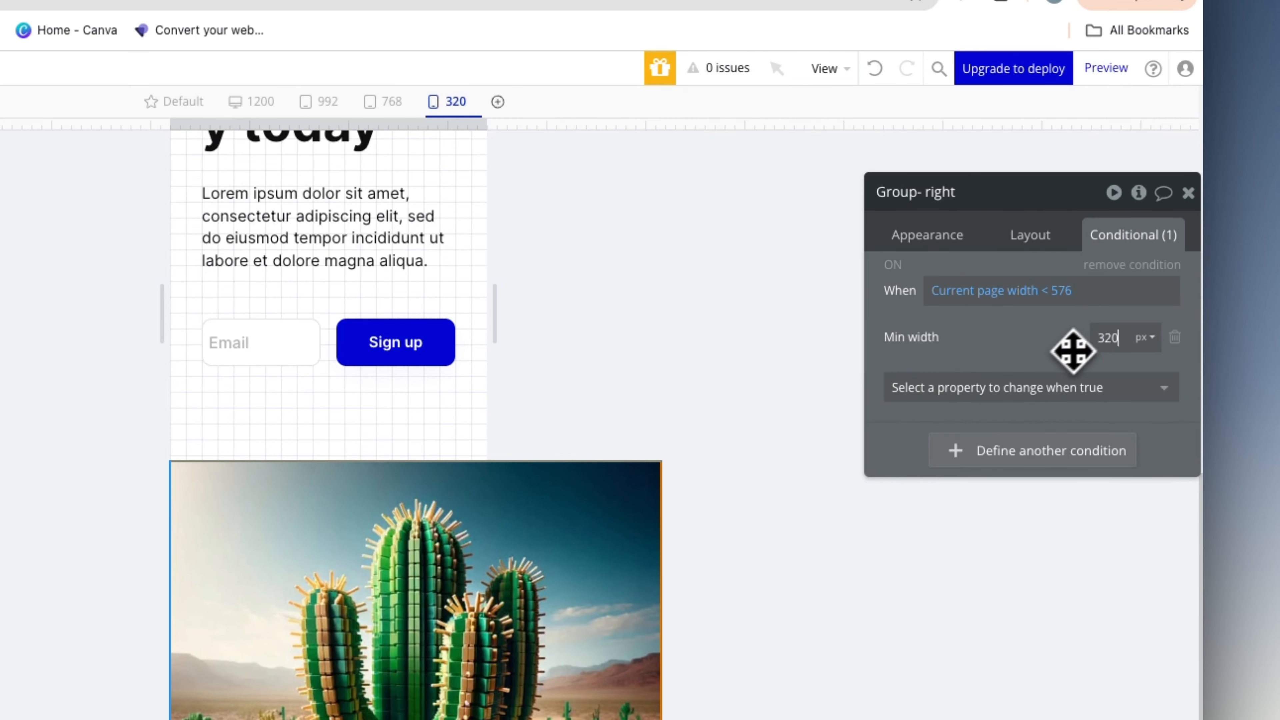
click(1042, 342)
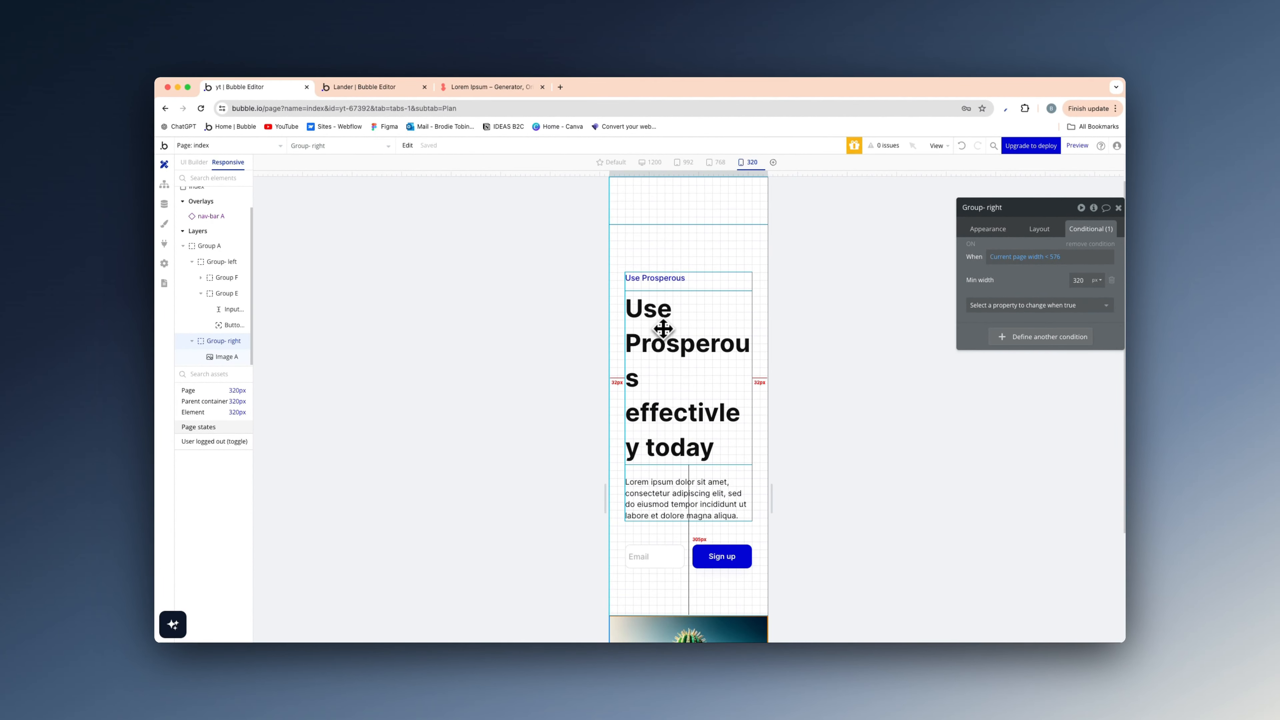
Step: Select the outer hero group that holds both columns and rename it as Group container
scroll(697, 383, up, 1)
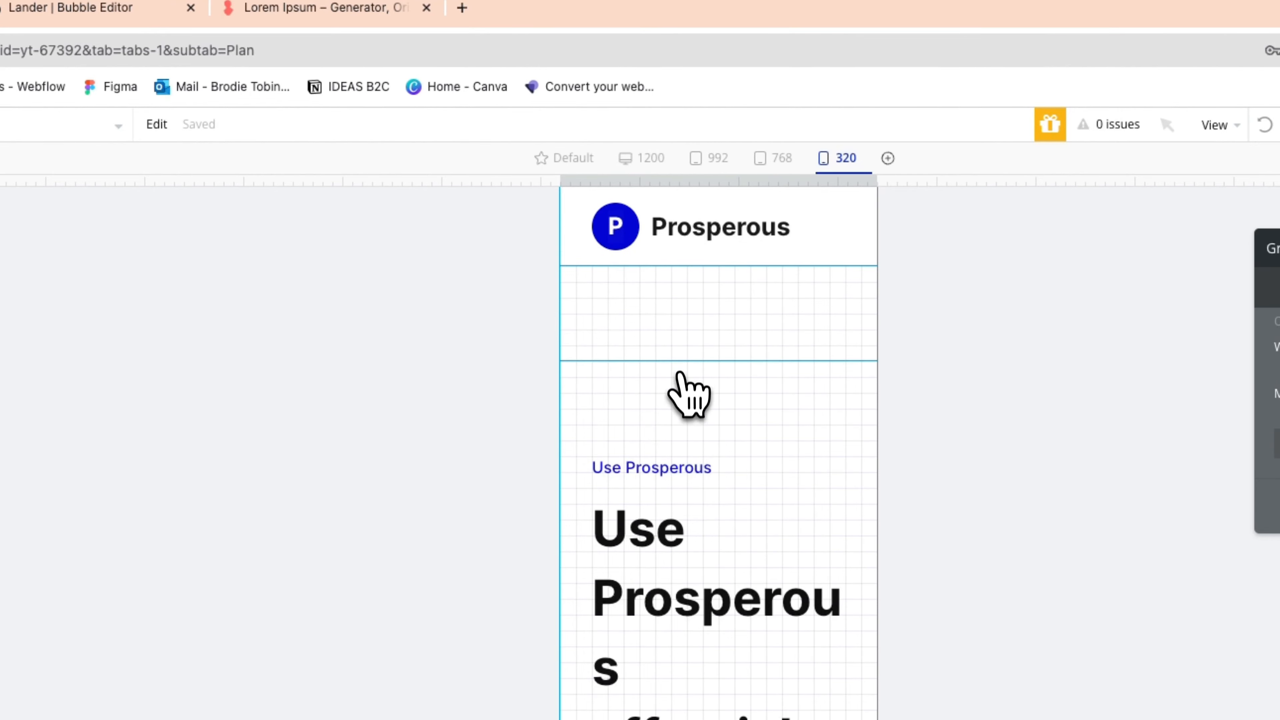
click(690, 322)
click(1132, 300)
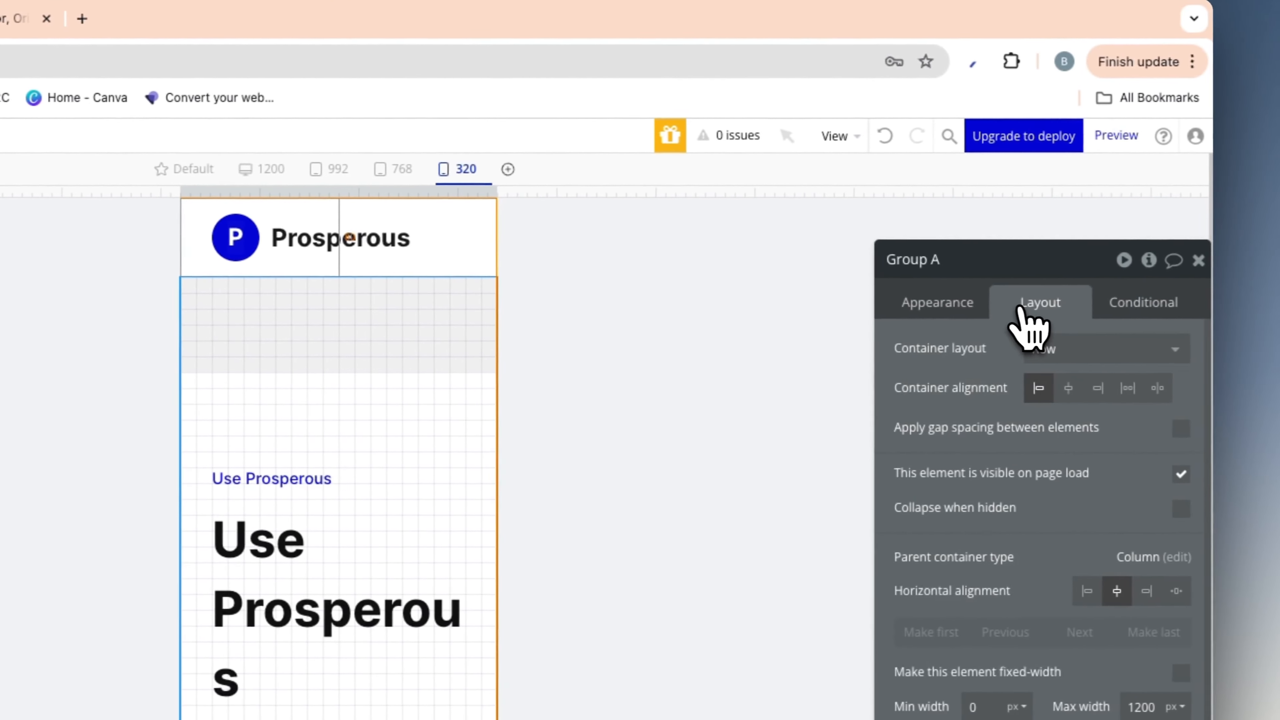
click(398, 428)
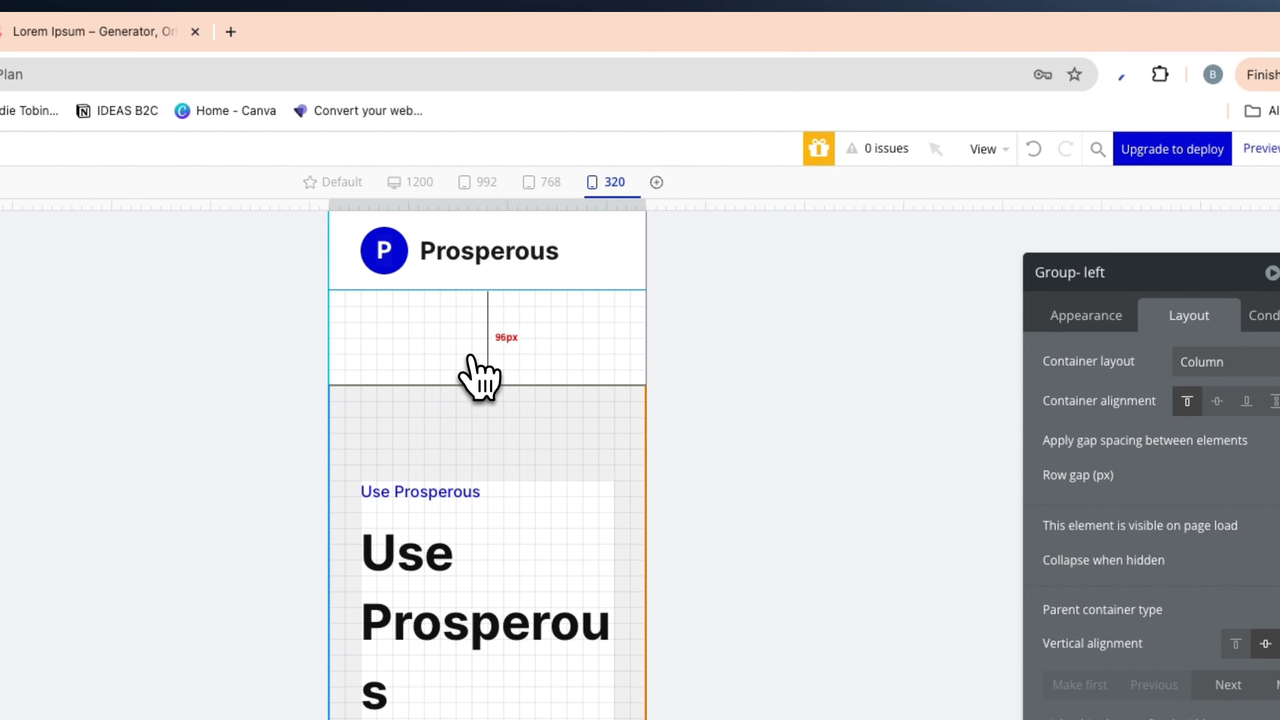
click(466, 373)
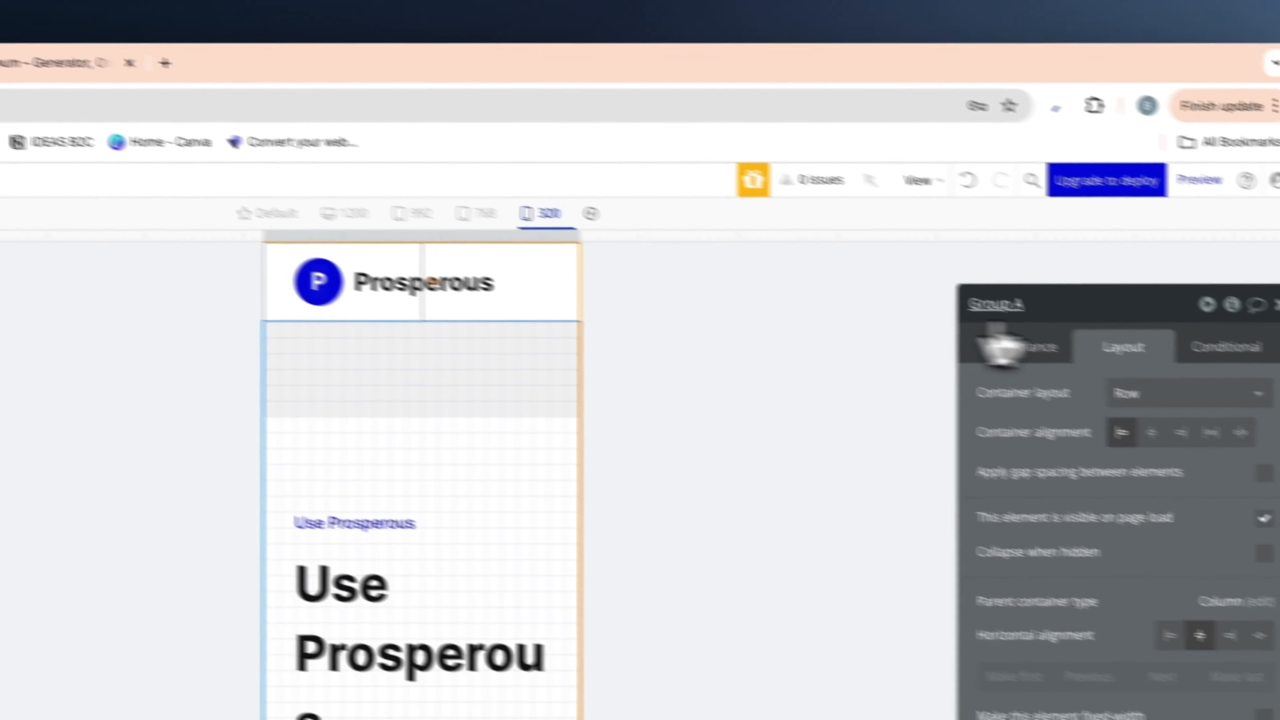
double_click(1030, 304)
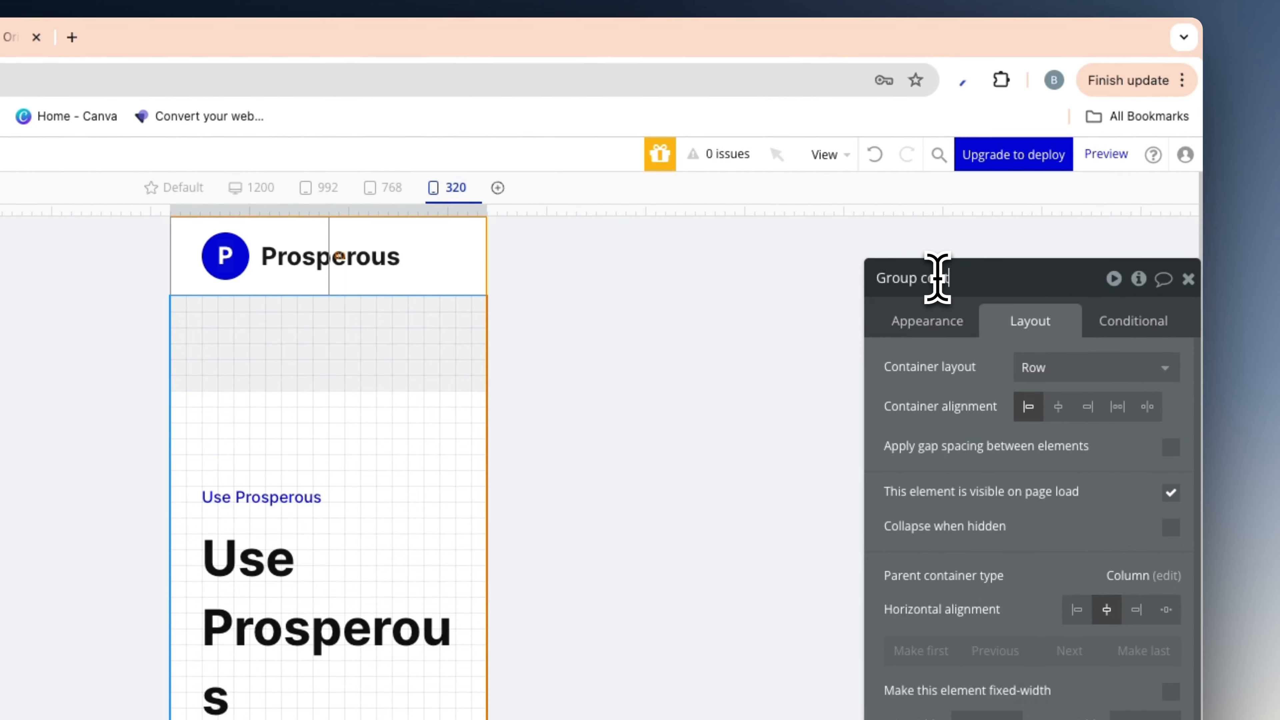
drag(1093, 456, 1093, 455)
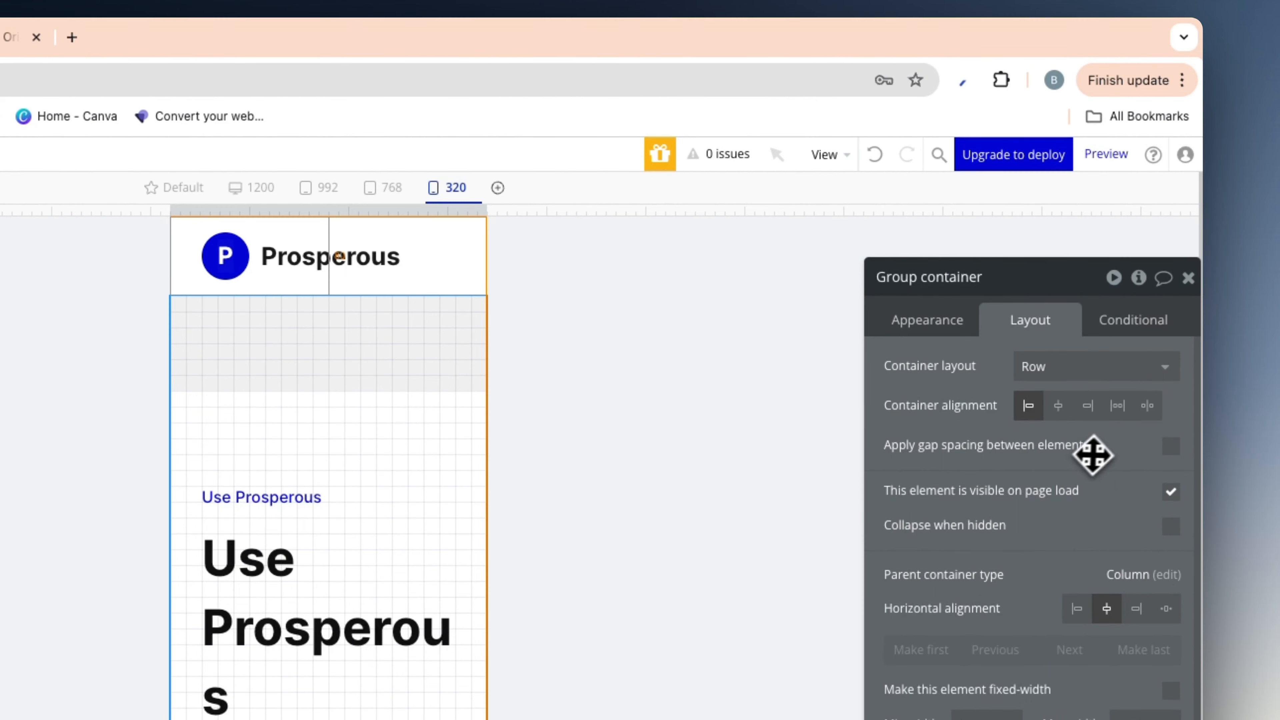
Step: Add a condition to the outer hero container that applies when the current page width is below 576
click(1131, 317)
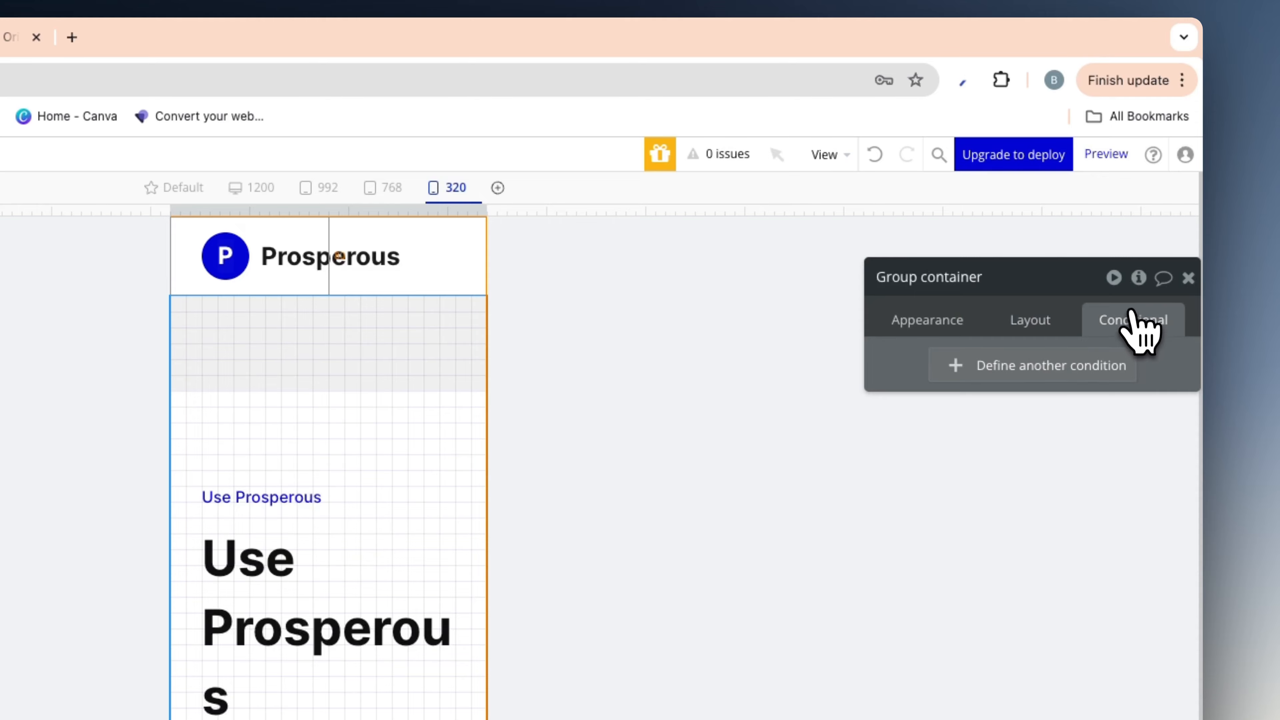
click(1058, 361)
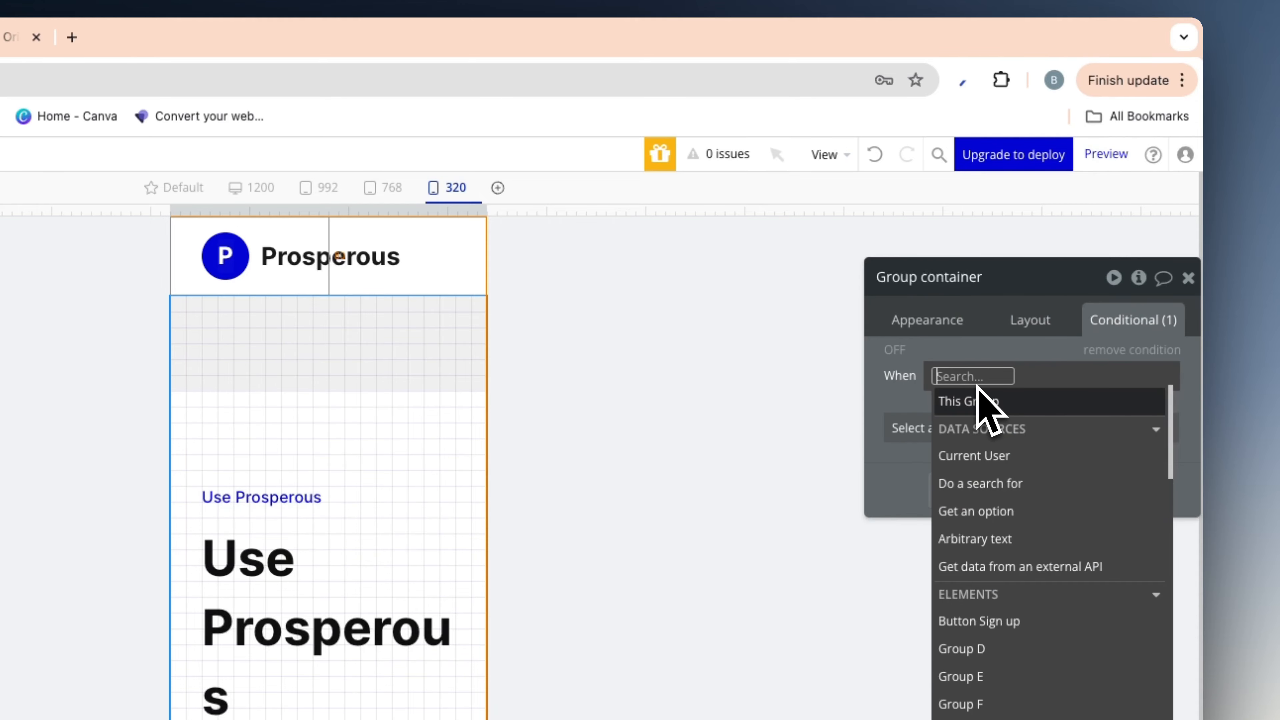
text(curr)
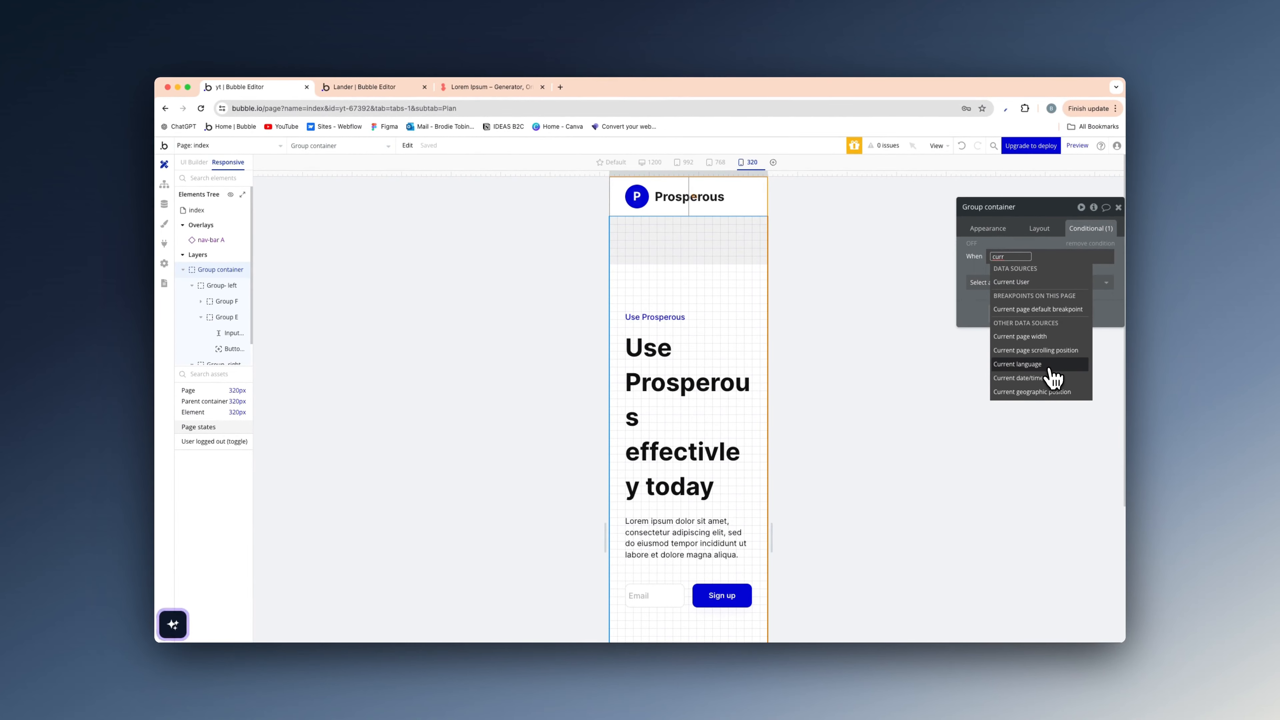
click(1020, 336)
click(1082, 363)
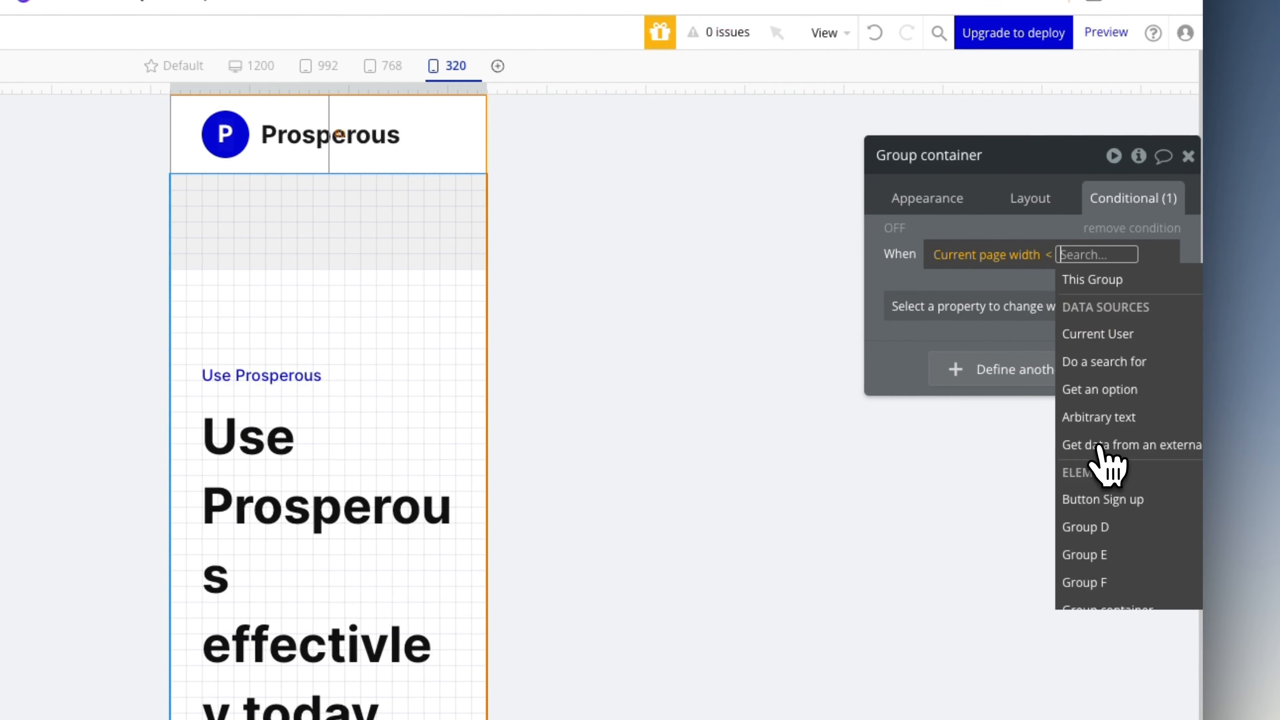
text(576)
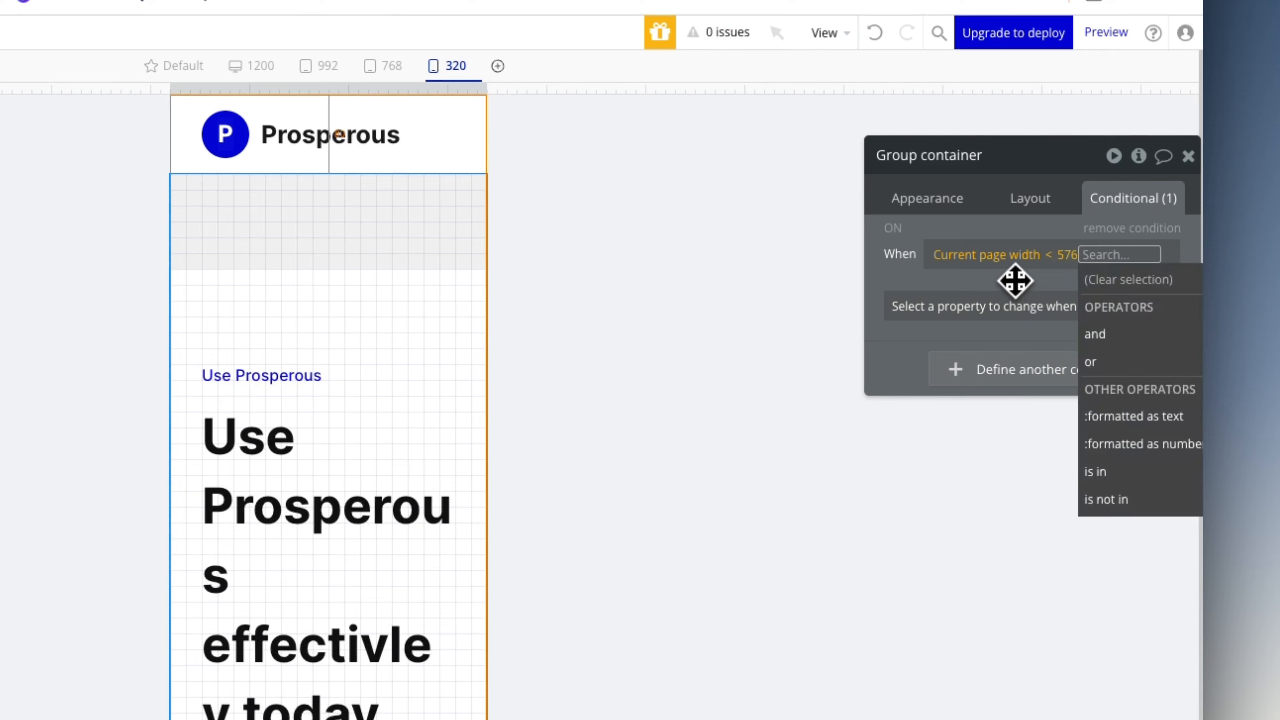
Step: Make the outer container's condition change its top padding to 64
click(1013, 305)
text(top)
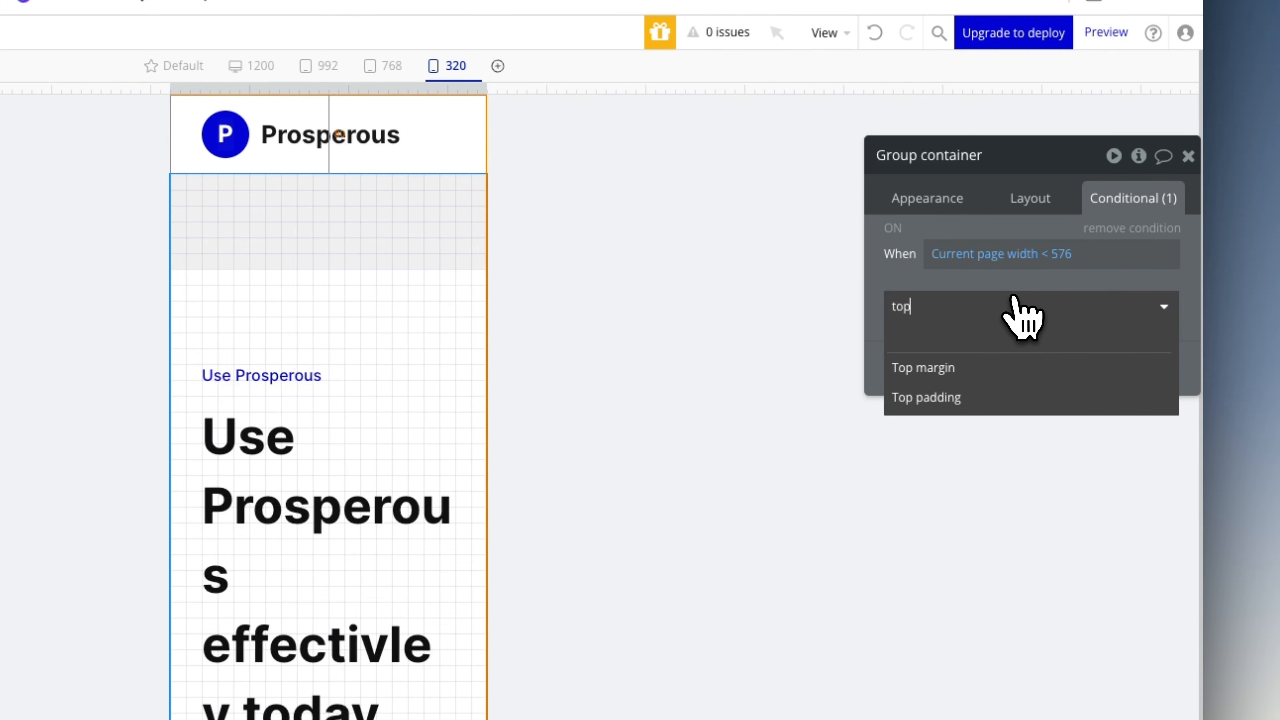
click(917, 398)
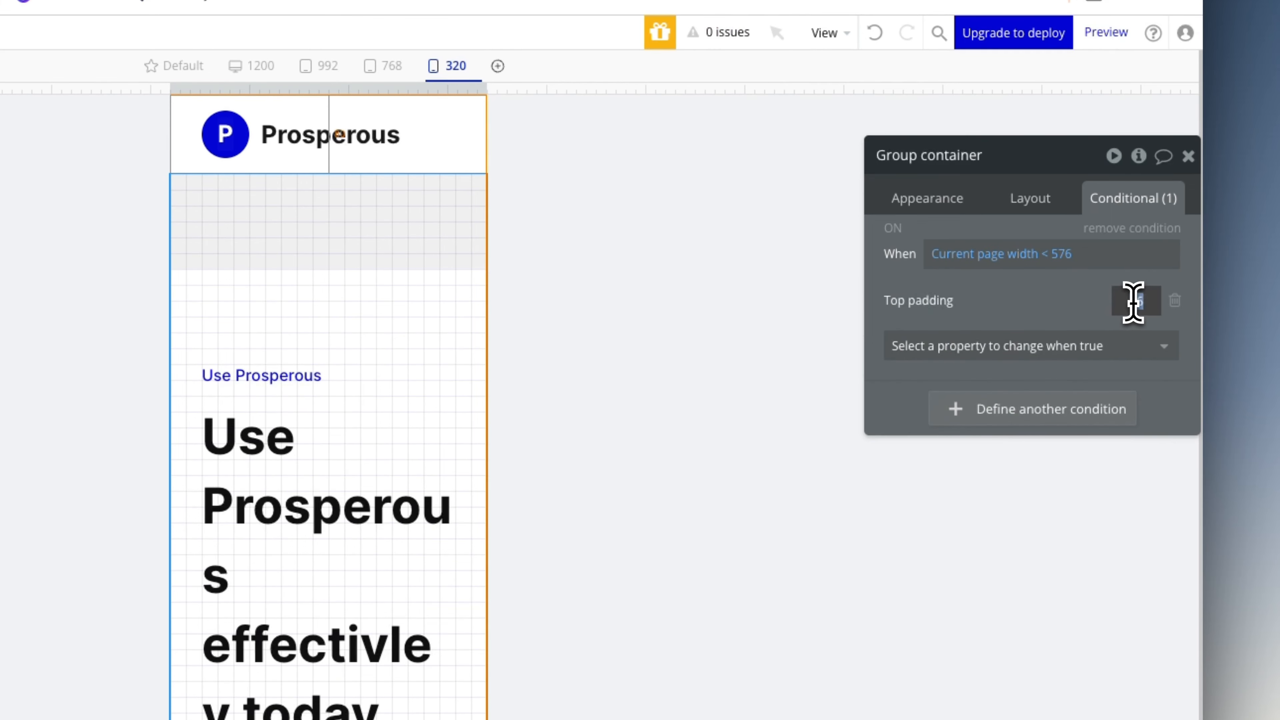
click(1090, 304)
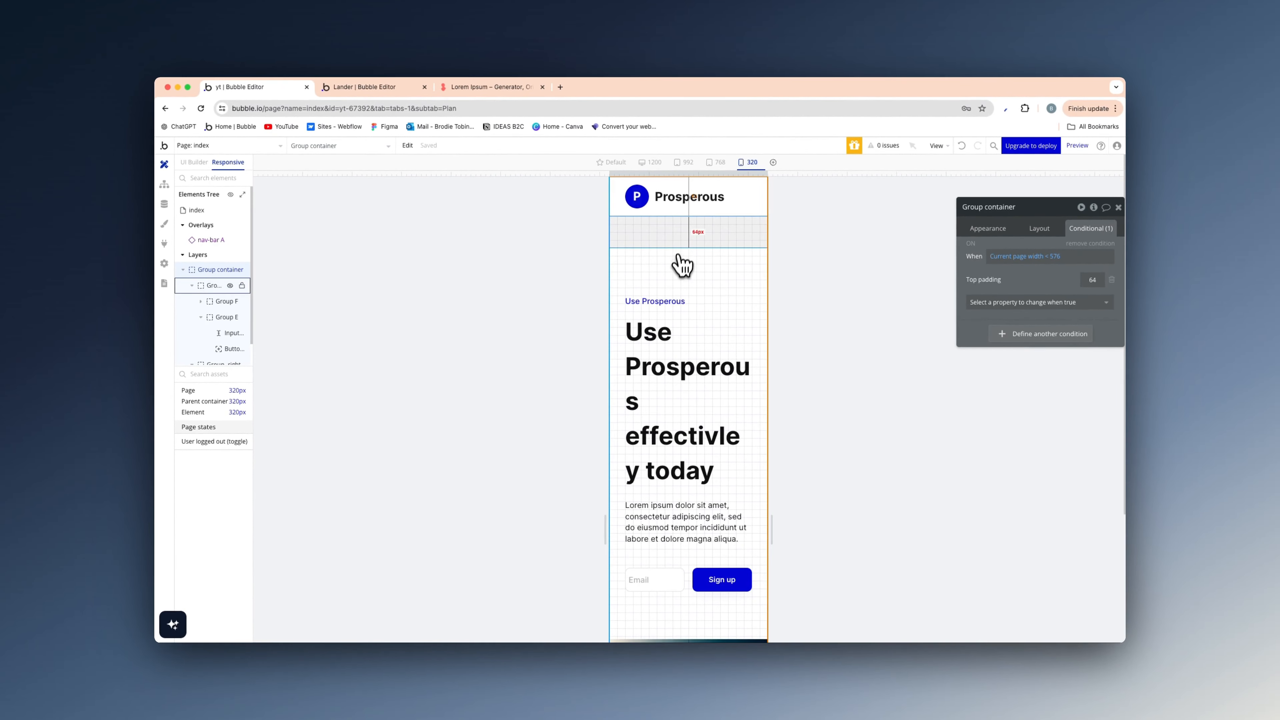
Step: Select the left group and add a top padding of 64 to its existing page-width condition
click(695, 279)
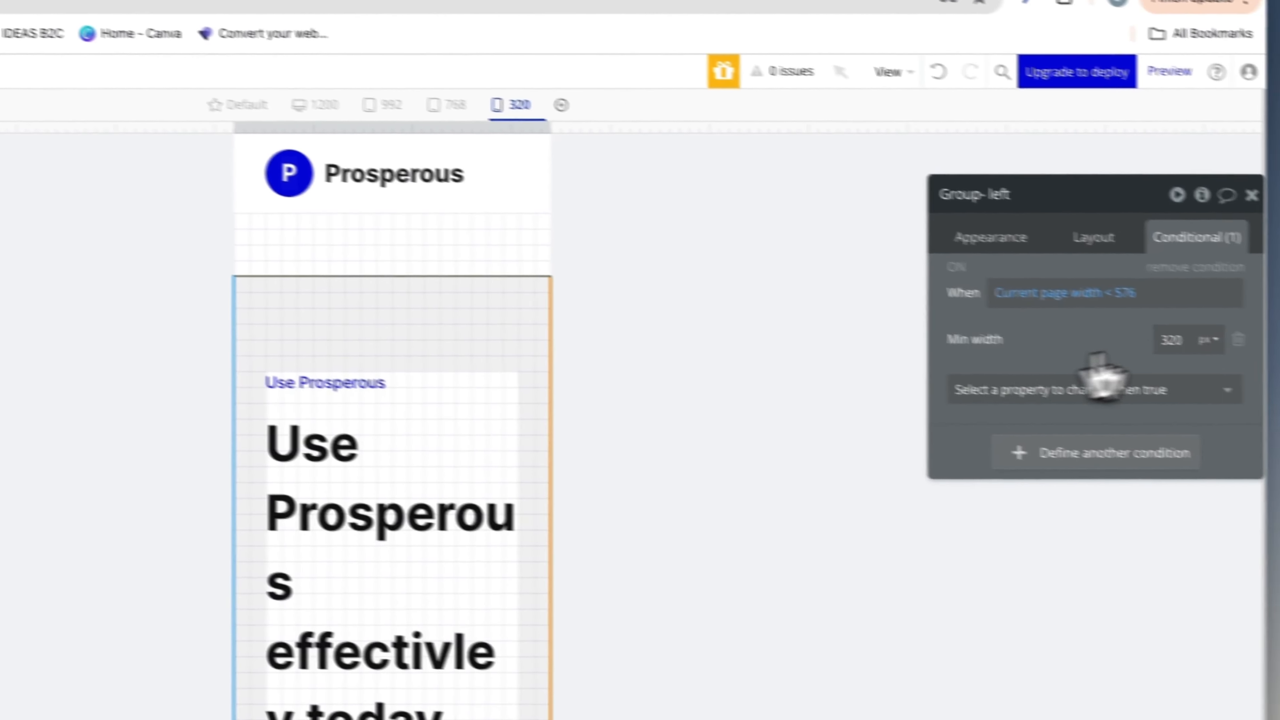
click(1078, 396)
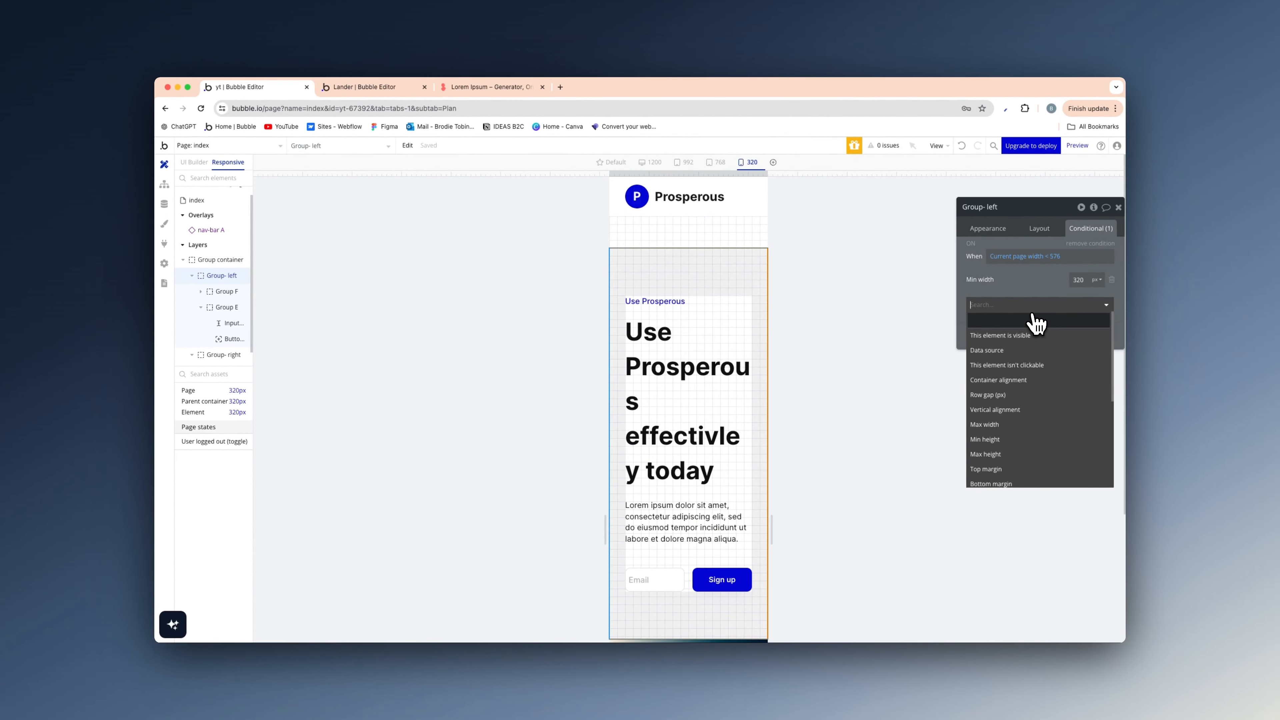
text(op)
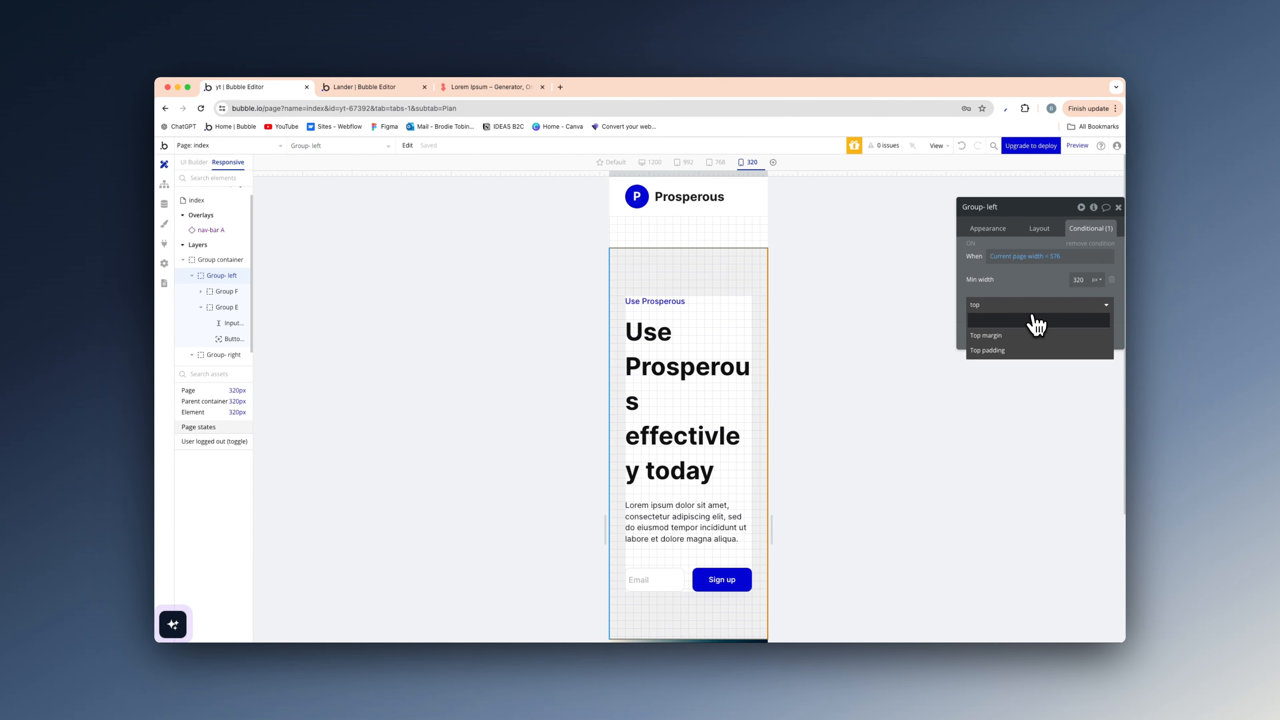
click(1036, 350)
double_click(1094, 304)
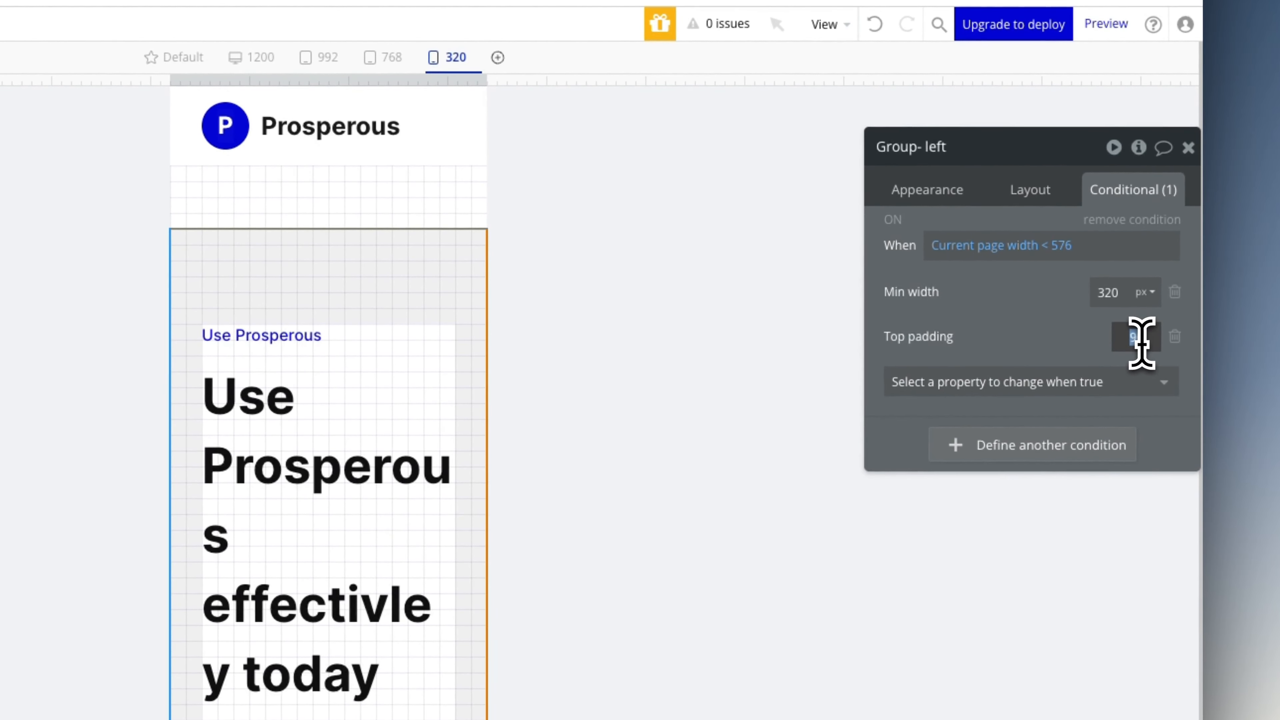
text(64)
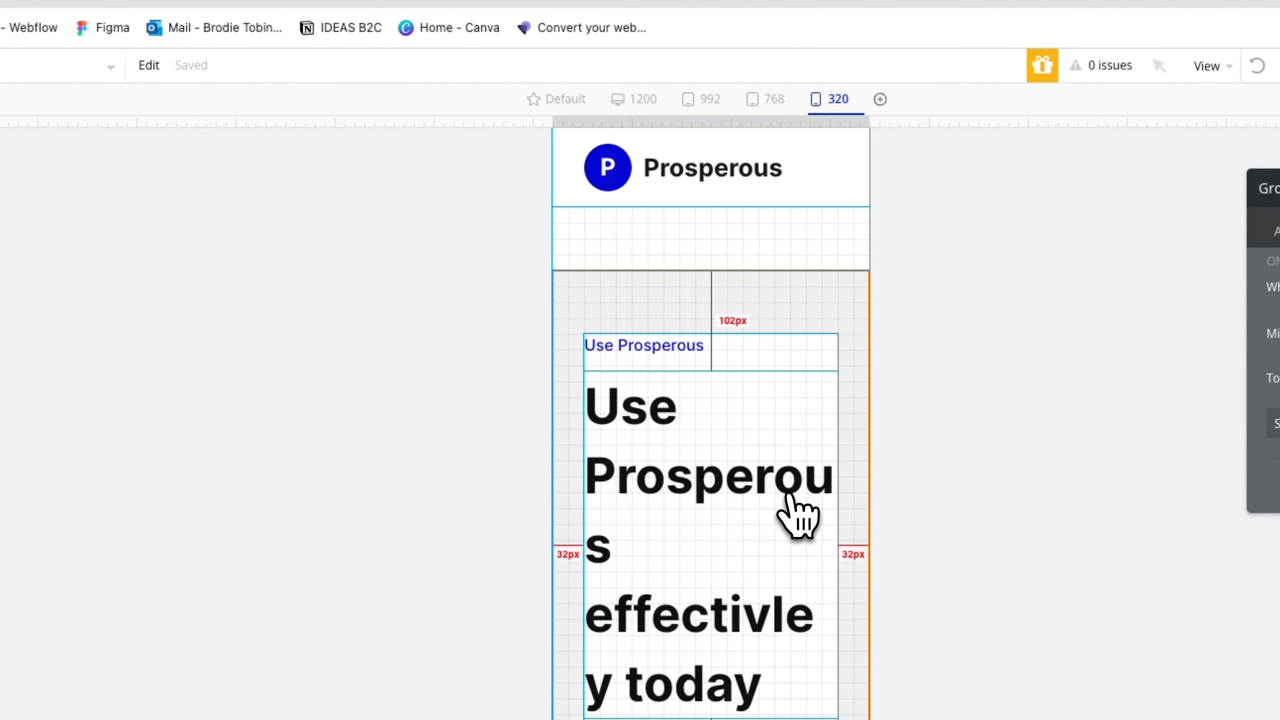
Step: Add left padding and right padding as further properties changed by the left group's page-width condition
scroll(799, 516, down, 2)
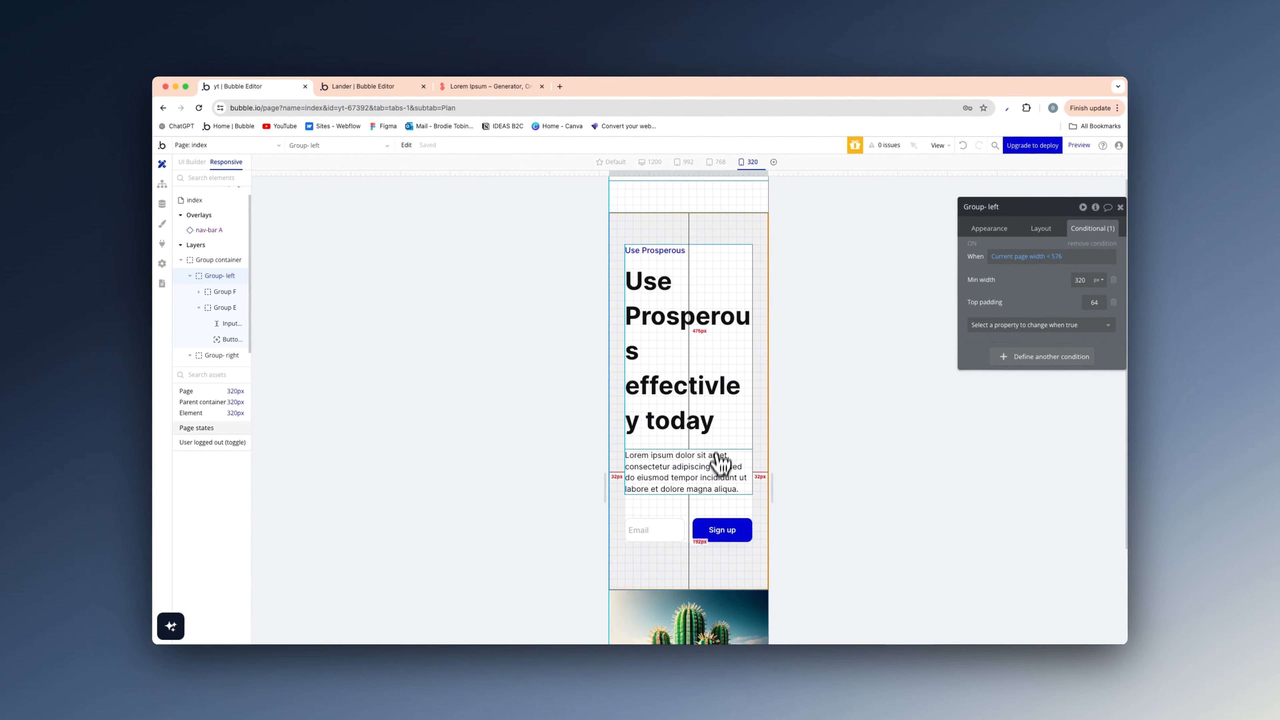
scroll(715, 474, down, 1)
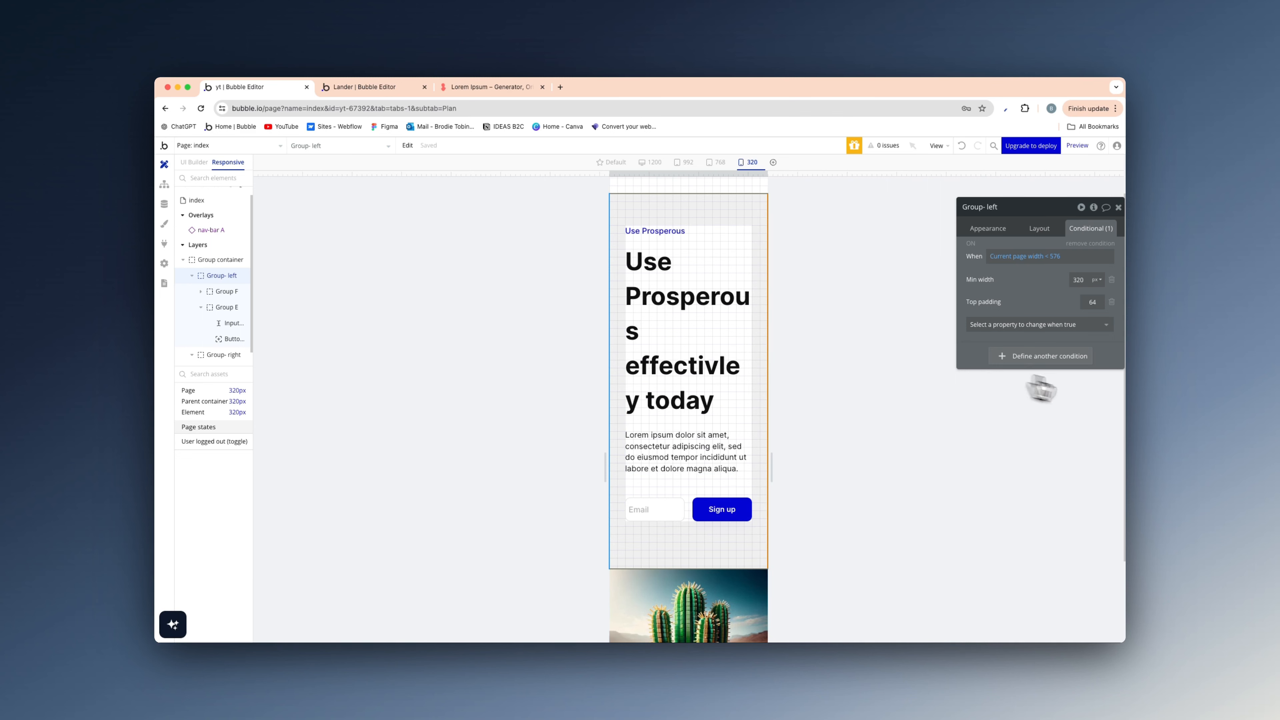
click(1056, 327)
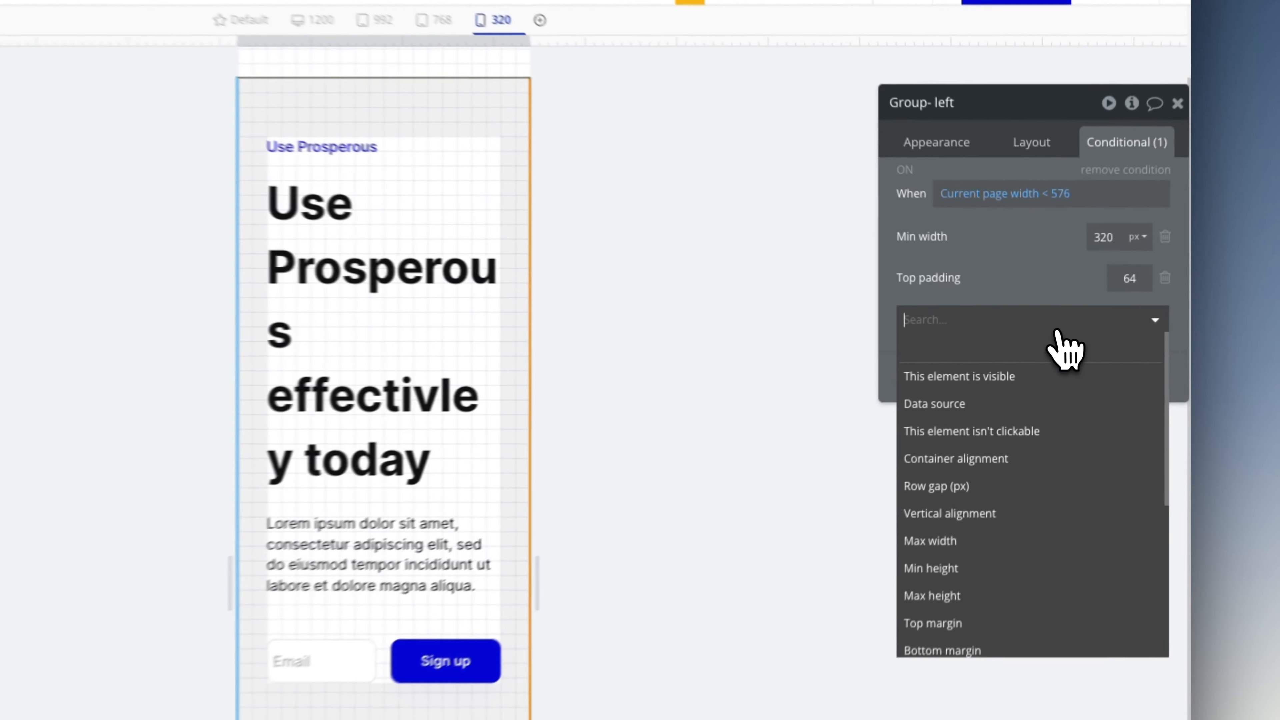
text(left)
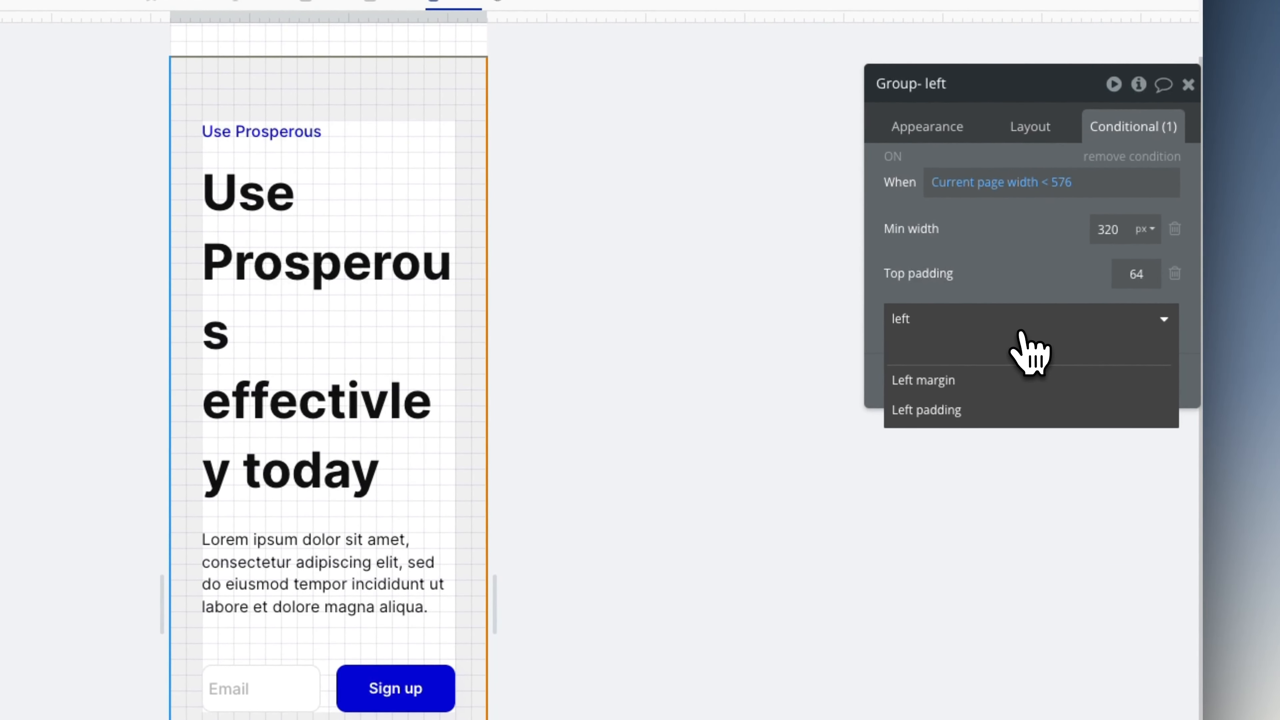
click(970, 411)
click(1032, 358)
text(right)
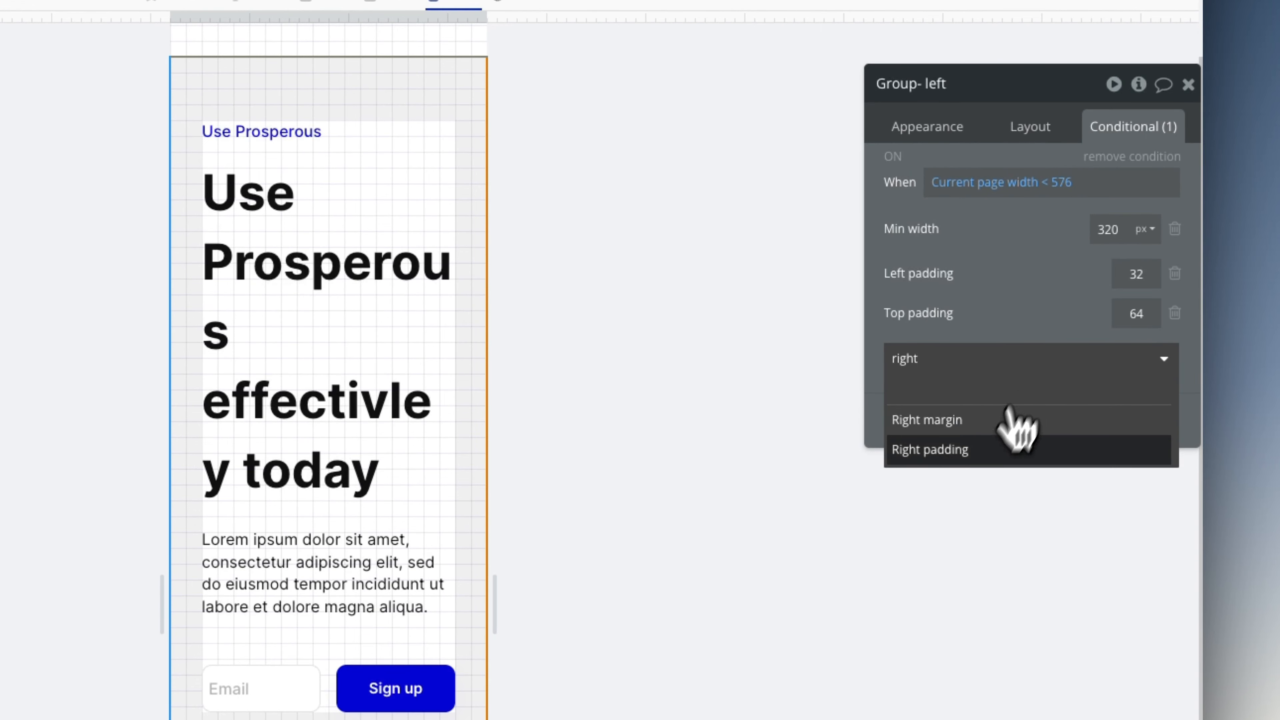
click(1003, 449)
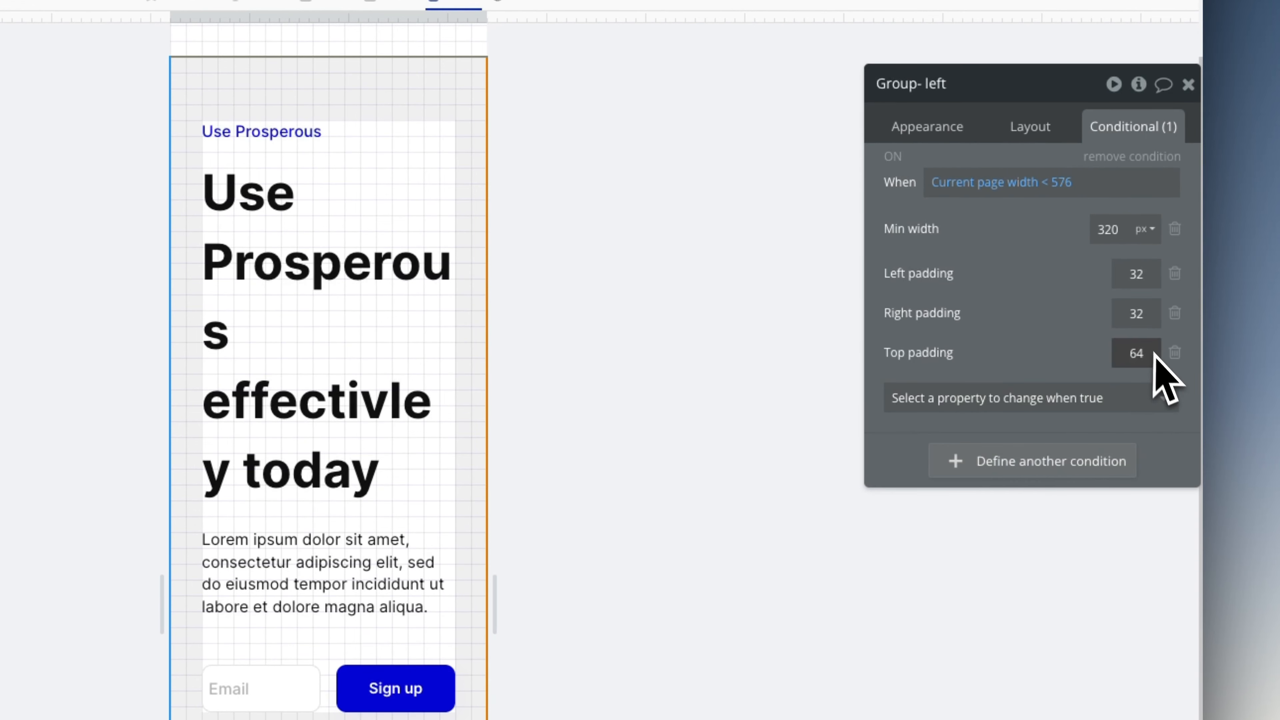